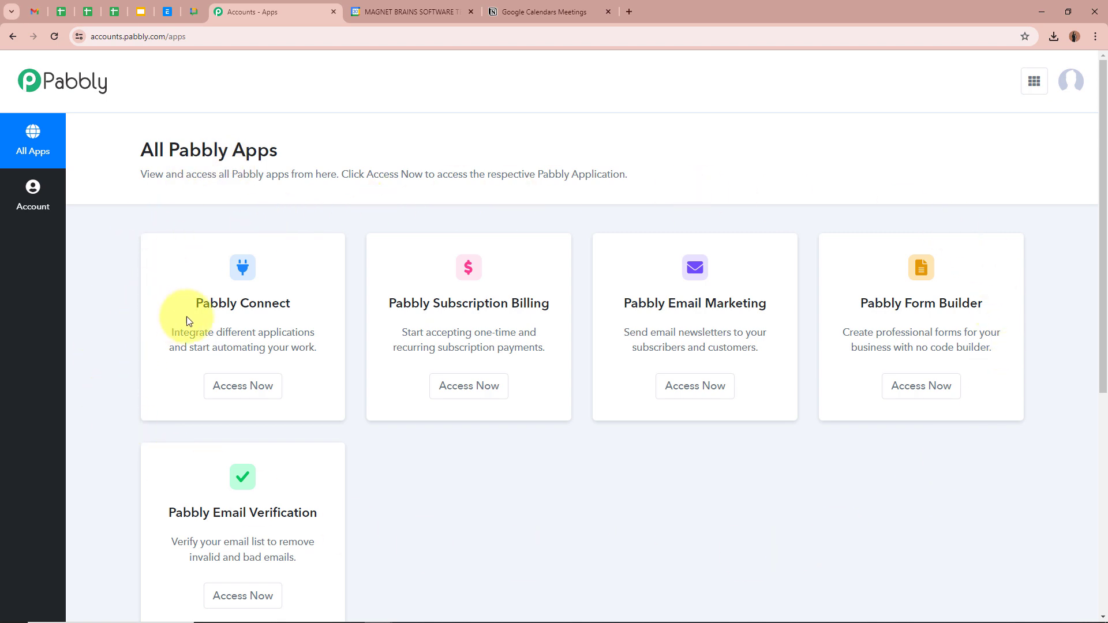
Step: Open Pabbly Connect and start a new workflow named "Sync Notion Database with Google Calendar Using Pabbly Connect"
click(241, 386)
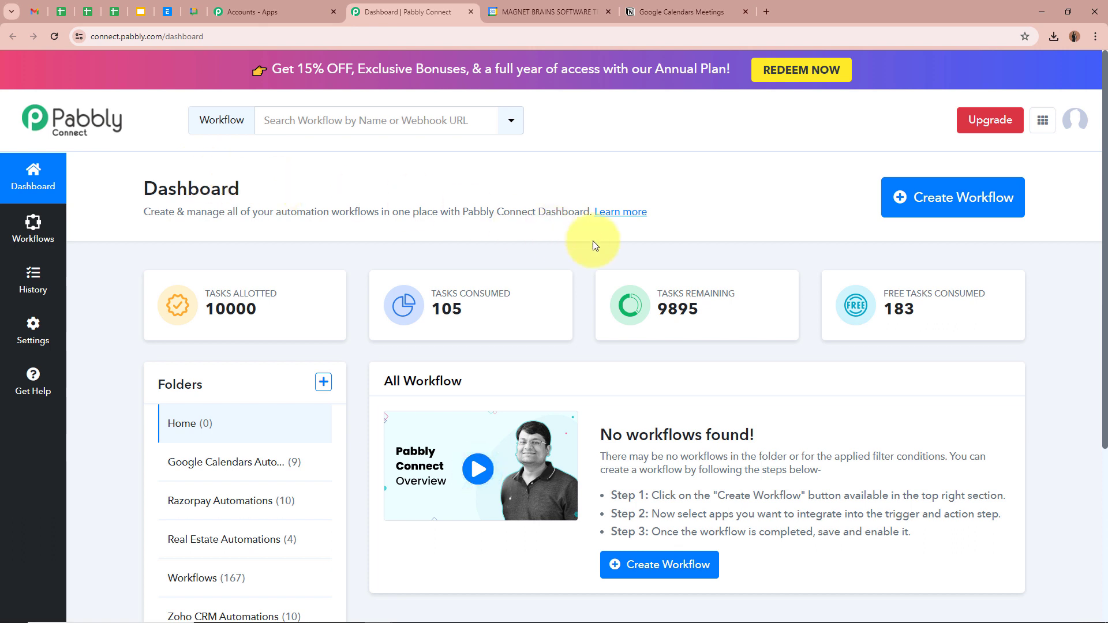
click(975, 201)
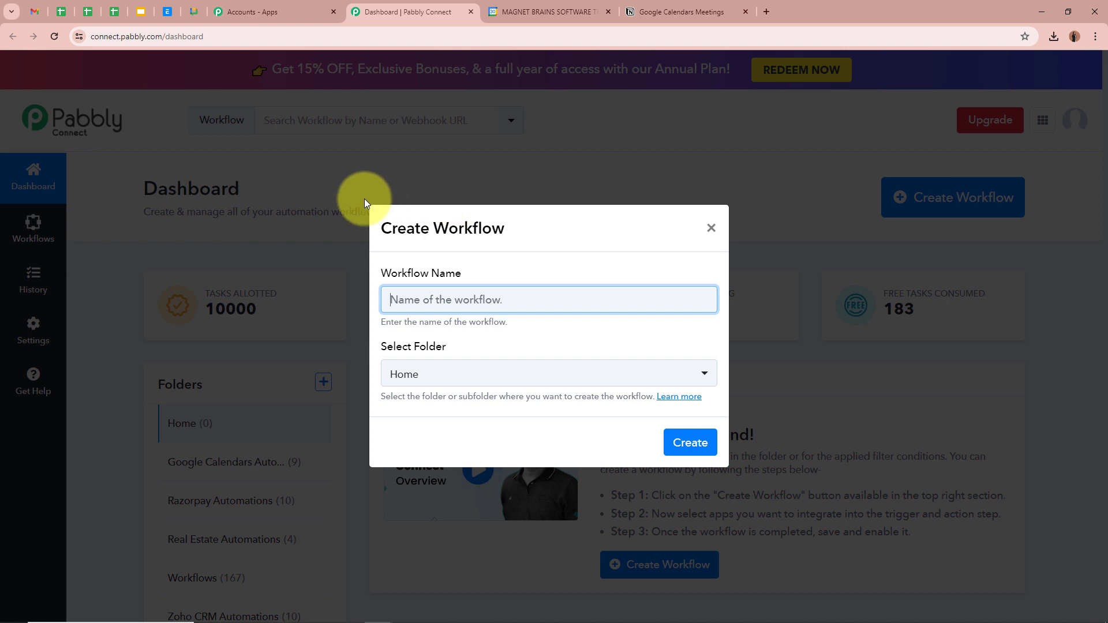
drag(378, 273, 508, 277)
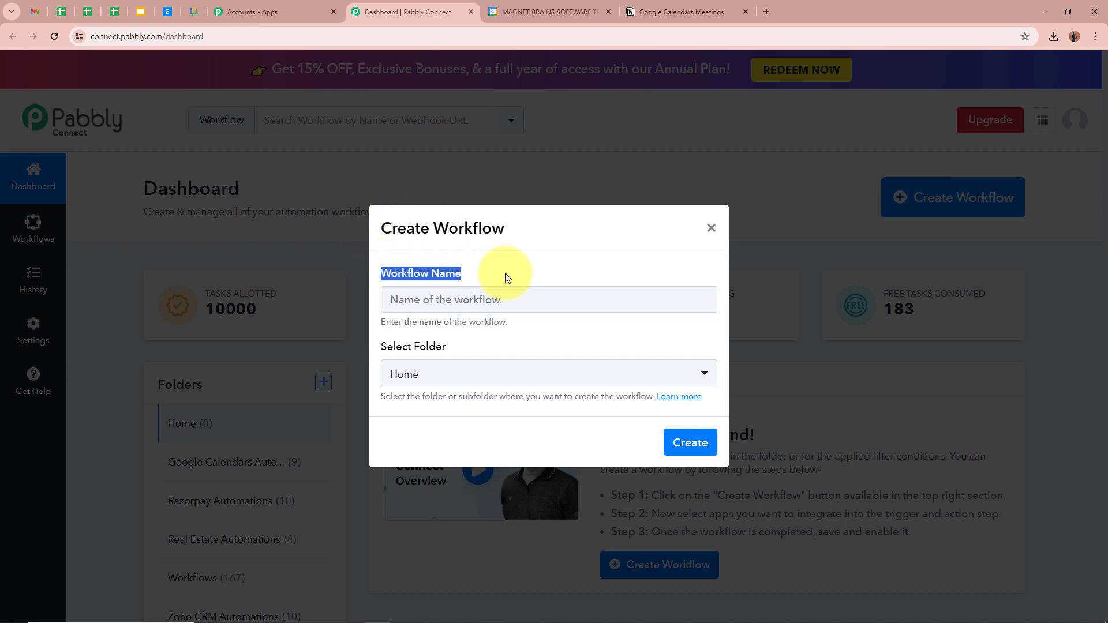
click(540, 293)
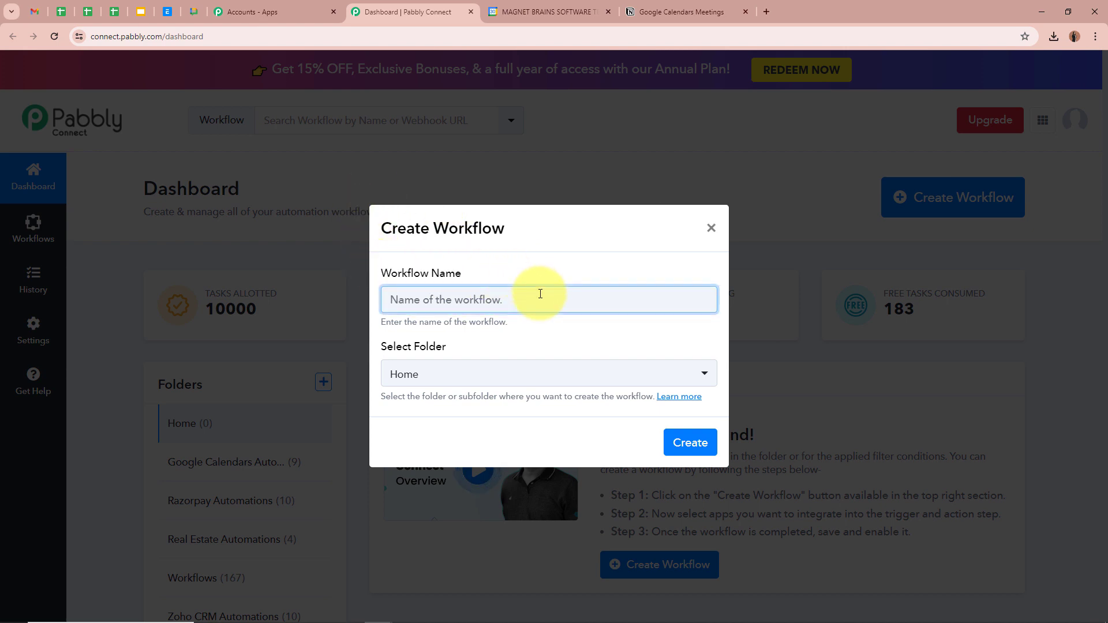
text(Sync Notion Database with Google Calendar Using Pabbly Connect)
click(401, 300)
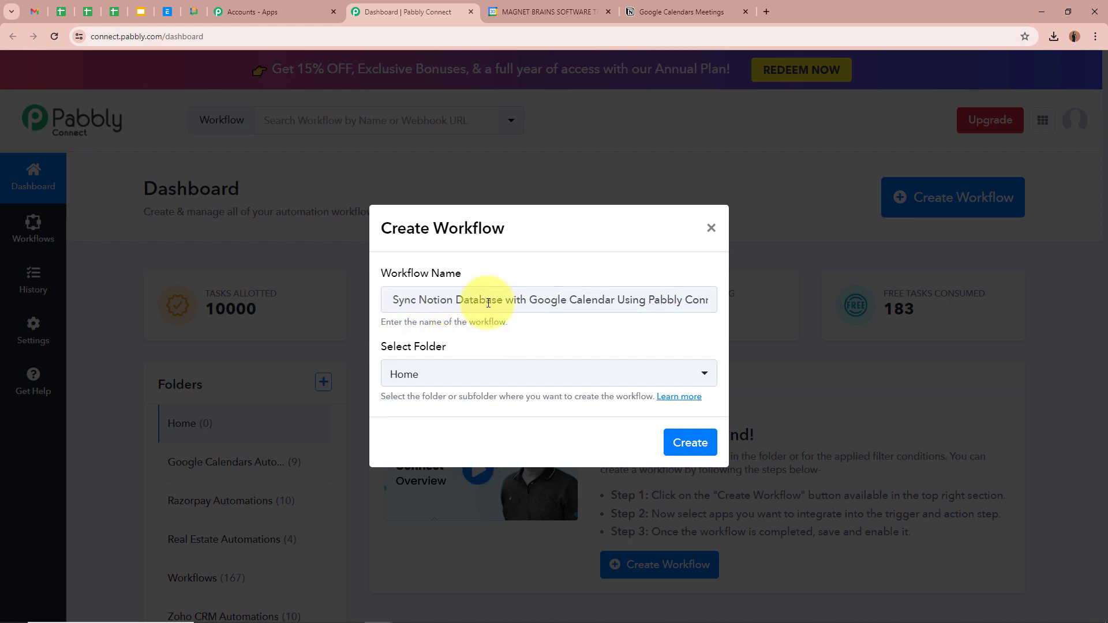
drag(564, 297, 743, 299)
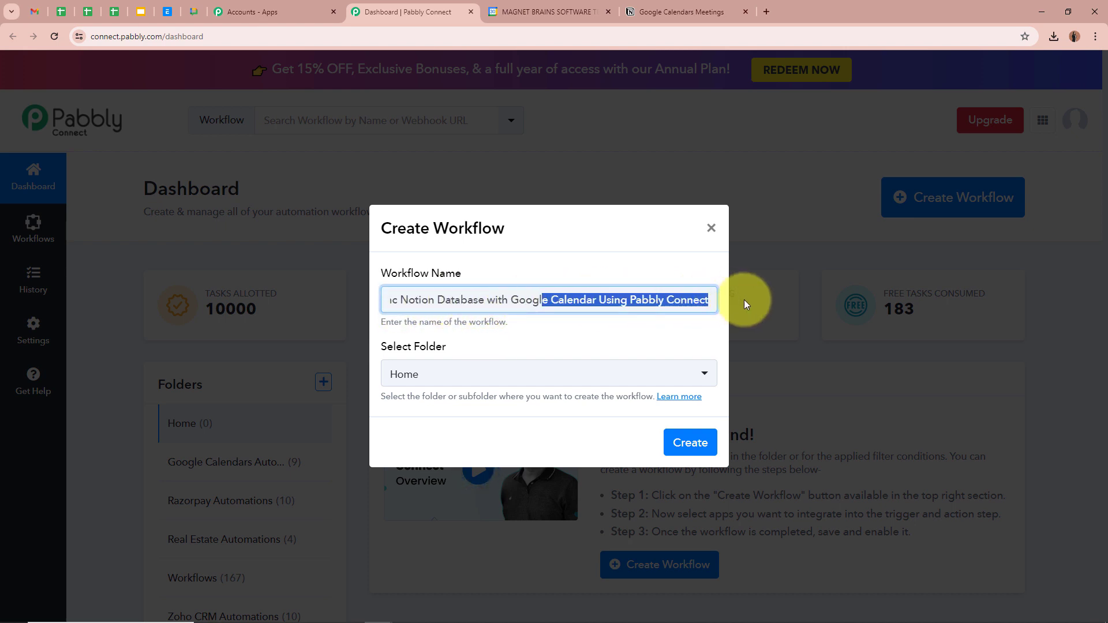
click(678, 324)
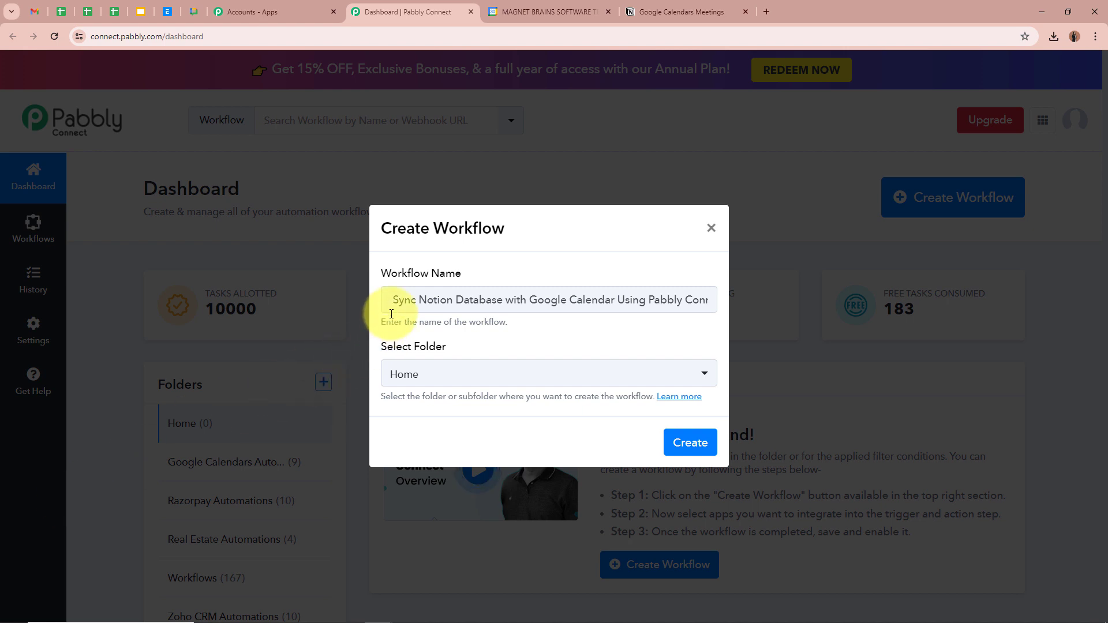
drag(388, 301, 804, 296)
click(510, 340)
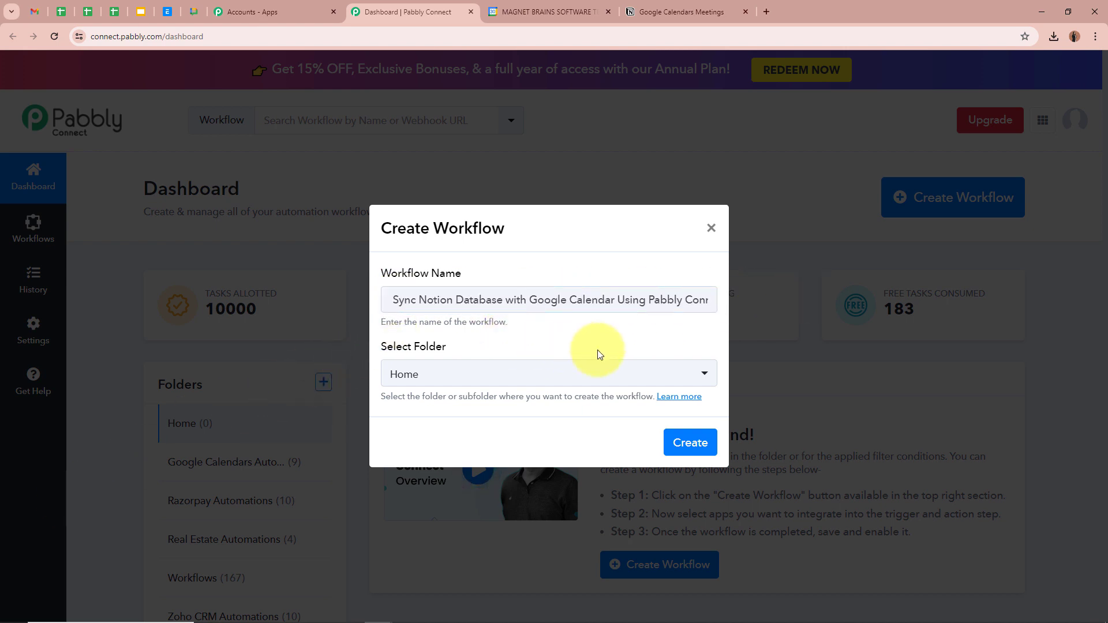
Step: Select the Google Calendars Automations folder for the new workflow and create it
click(704, 376)
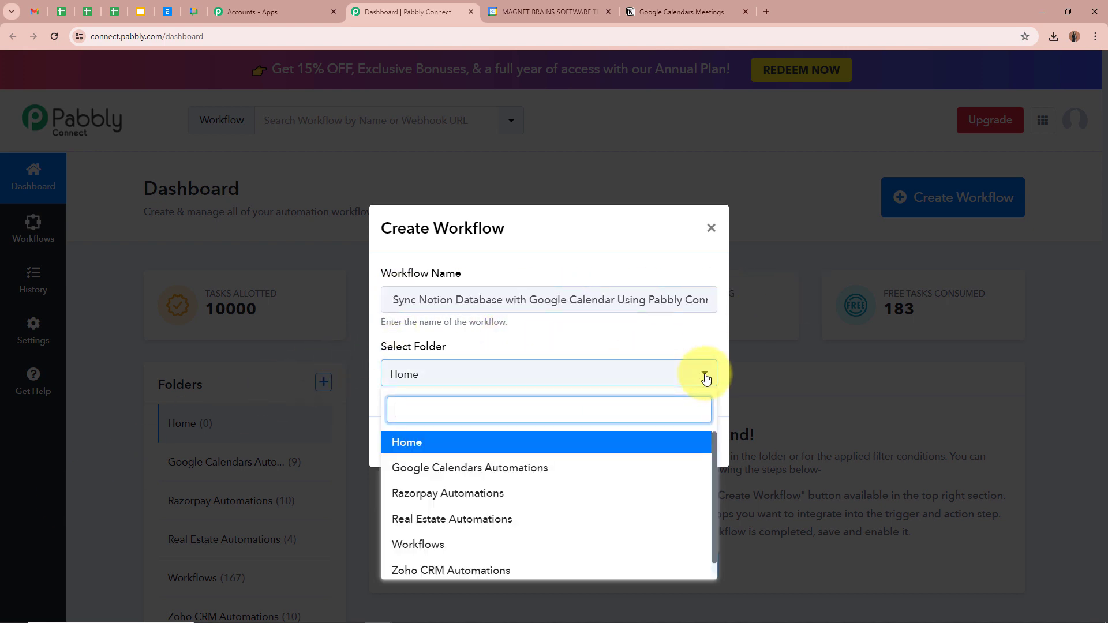
click(490, 467)
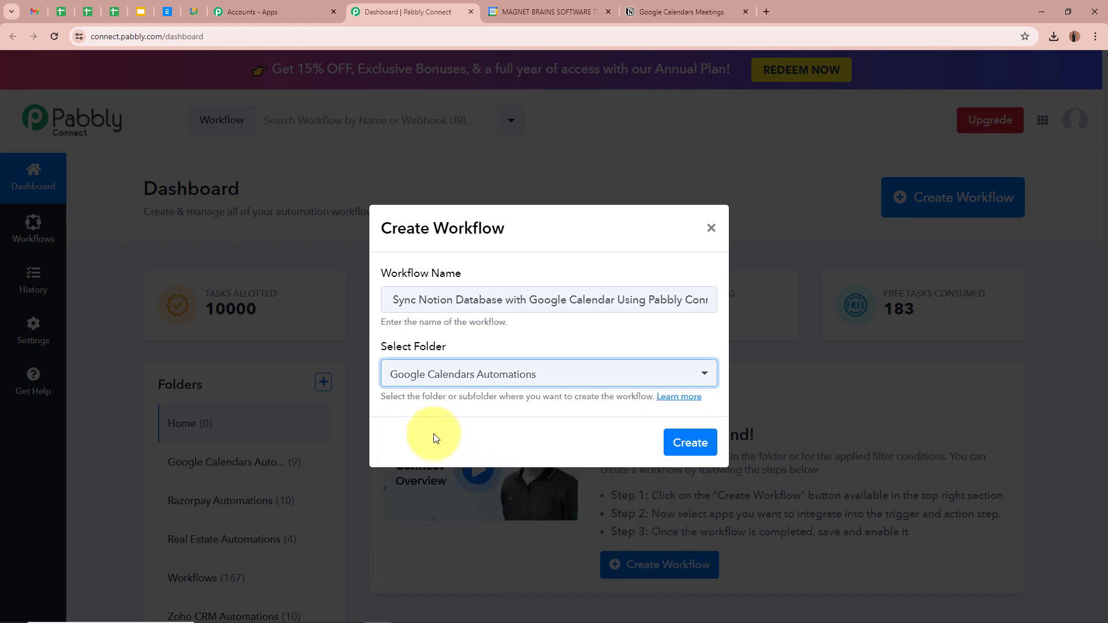
click(433, 437)
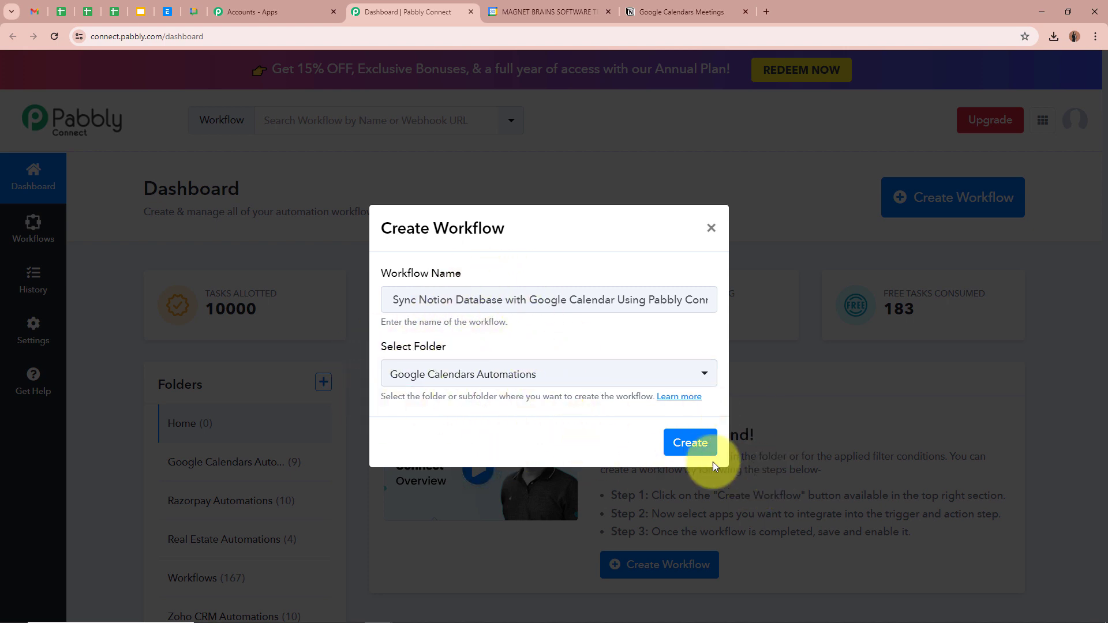
click(691, 444)
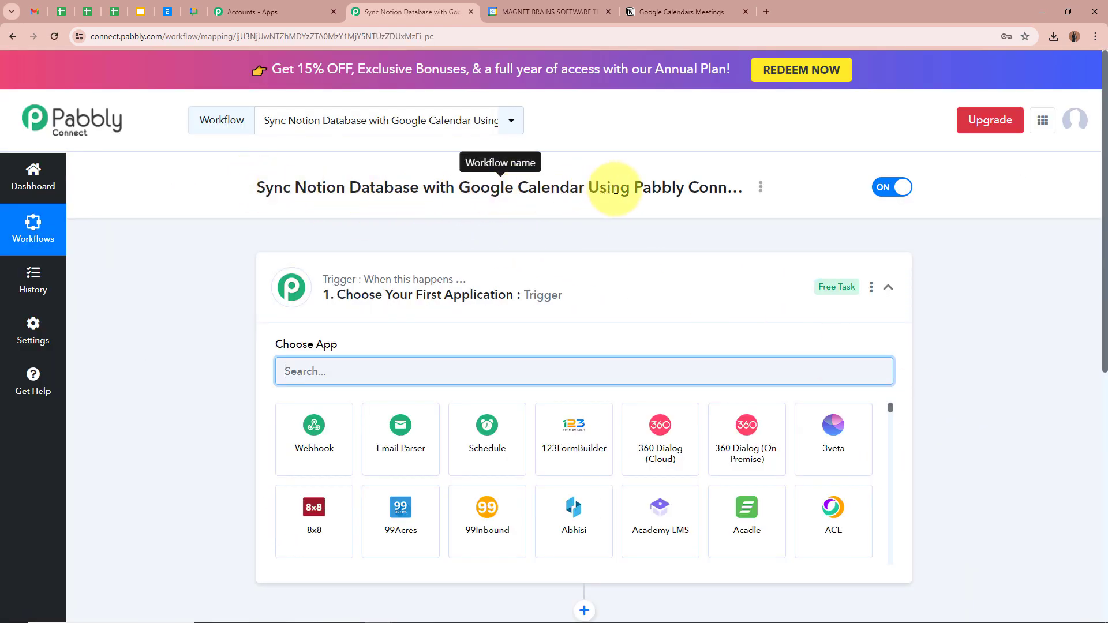
Step: Set Google Calendar as the workflow's trigger application with New Event as the trigger event
click(551, 294)
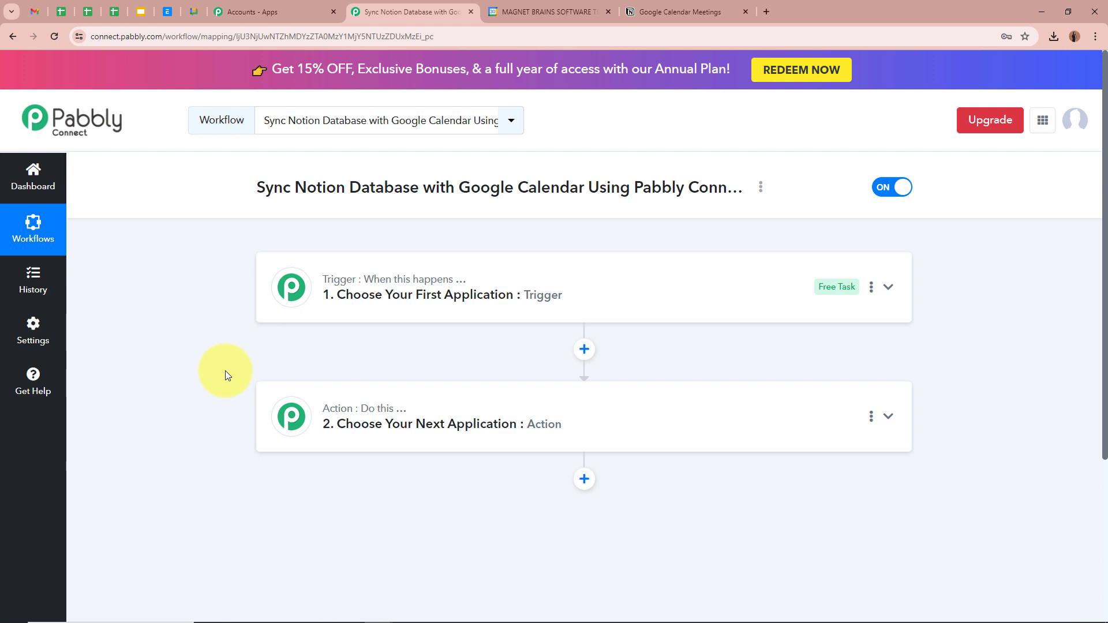
click(888, 287)
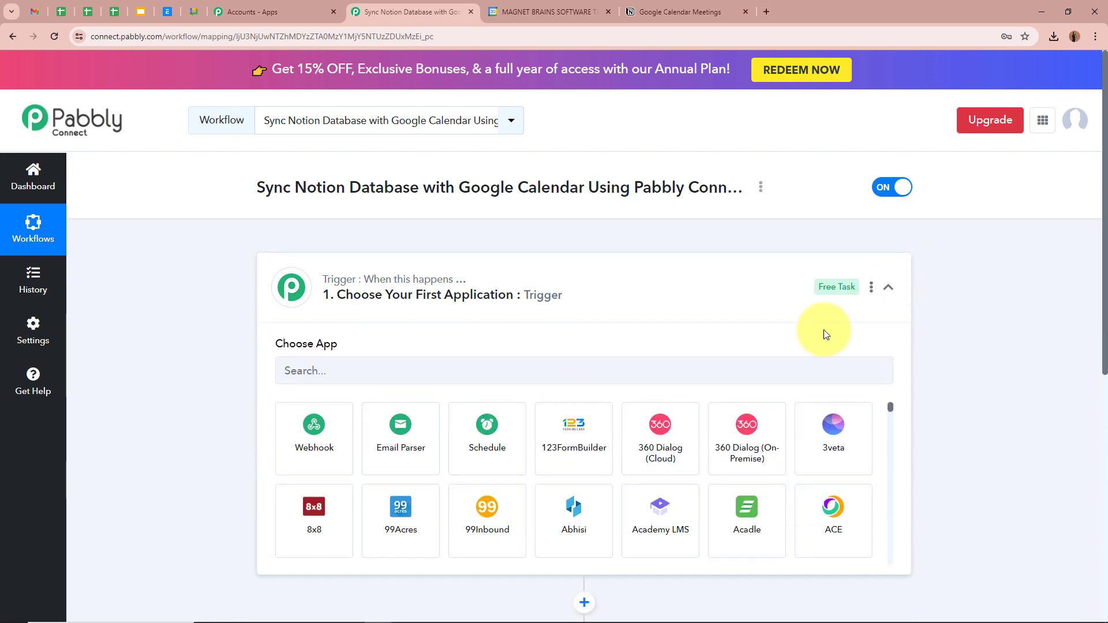
click(555, 370)
text(Google)
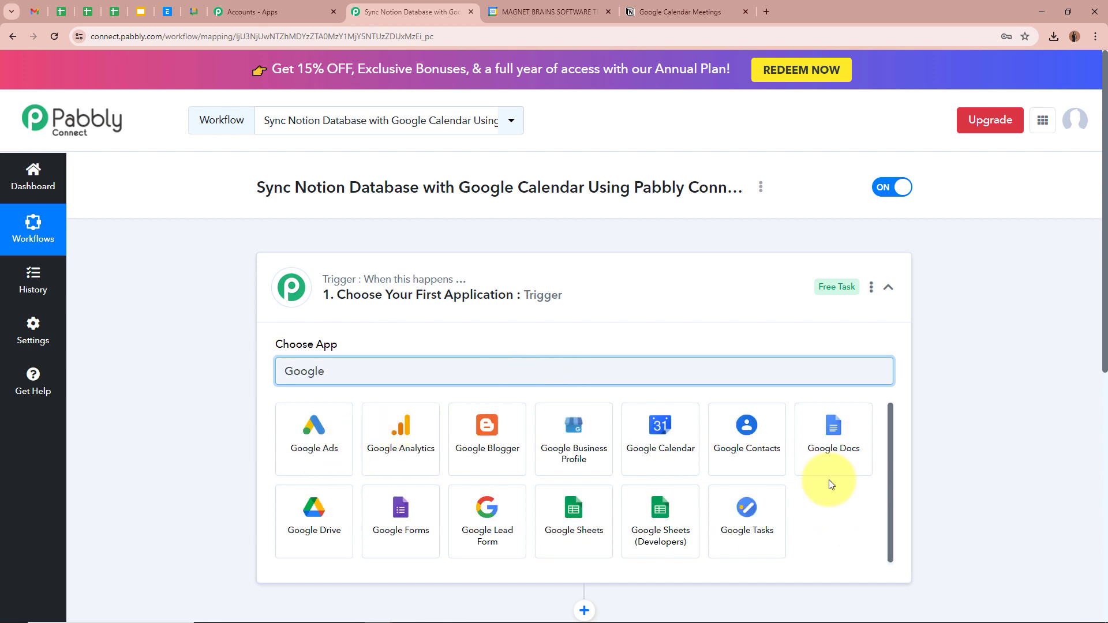
click(672, 460)
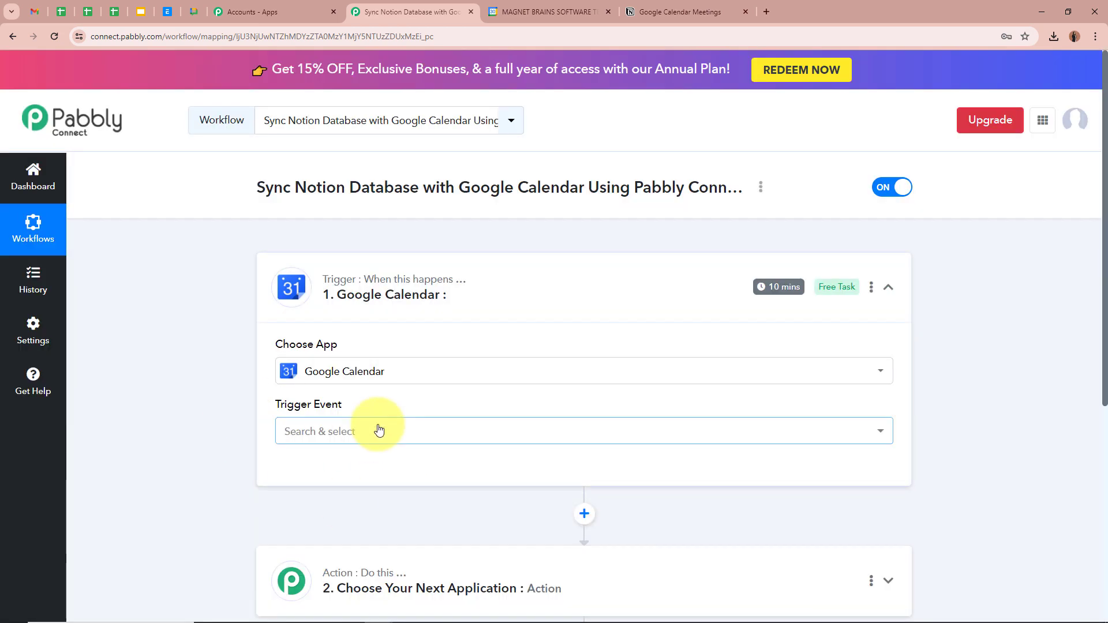
click(375, 427)
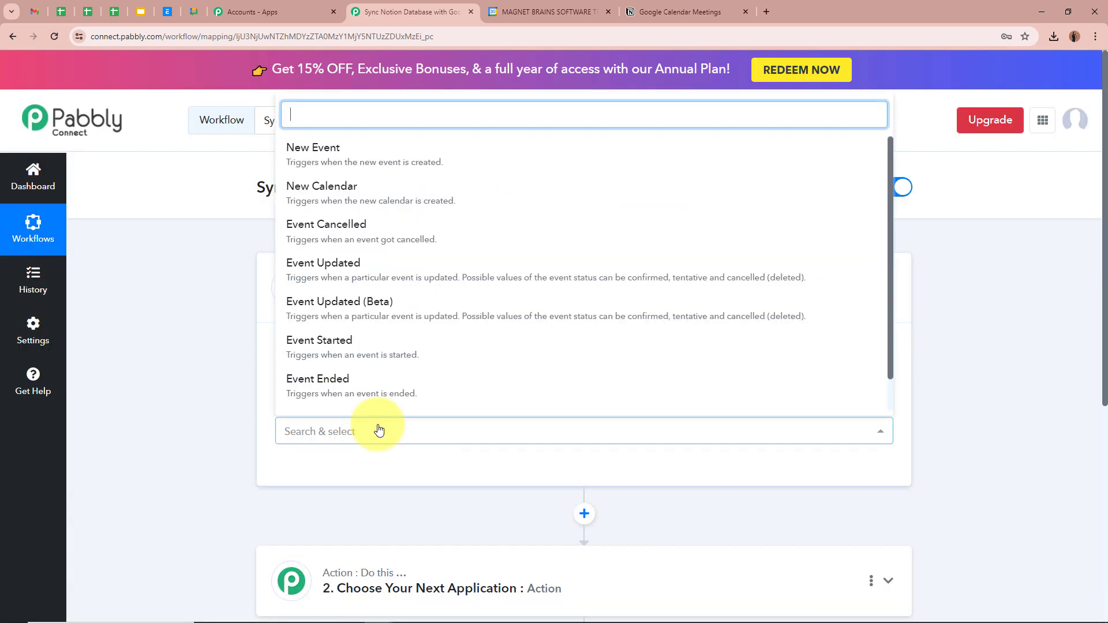
click(319, 156)
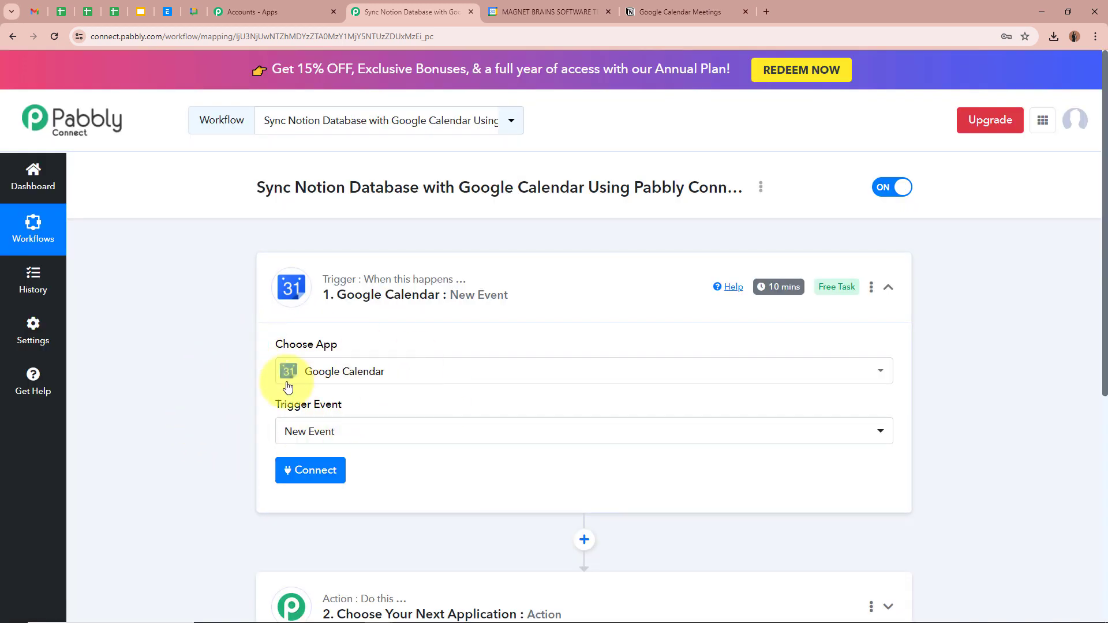
Step: Connect the trigger to Google Calendar by adding a new connection, signing in with Google and allowing Pabbly Connect access
click(514, 13)
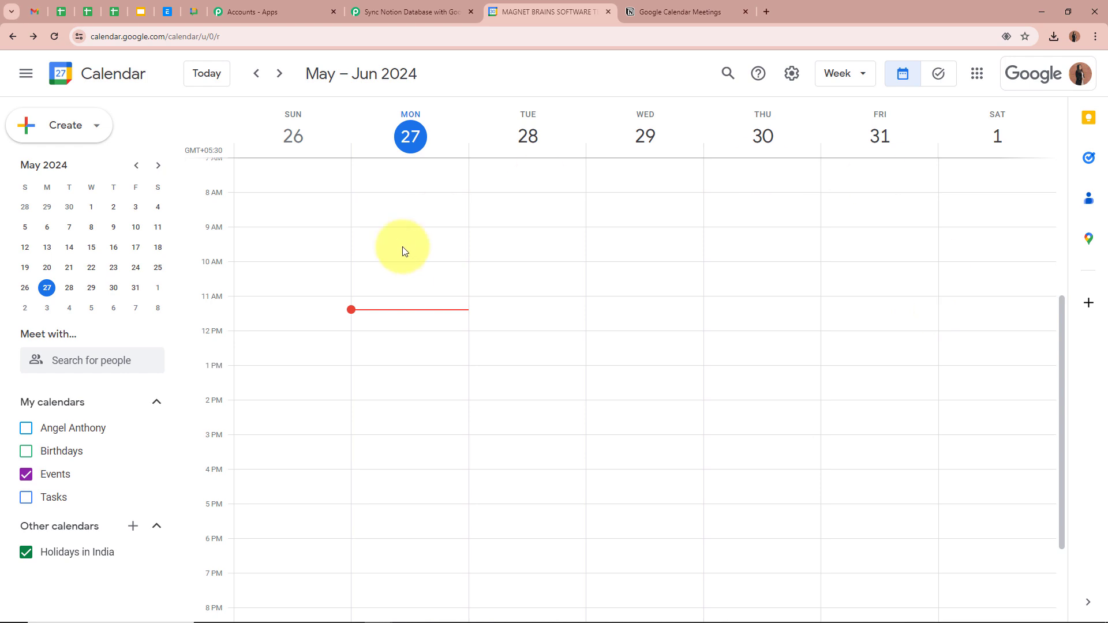
click(387, 14)
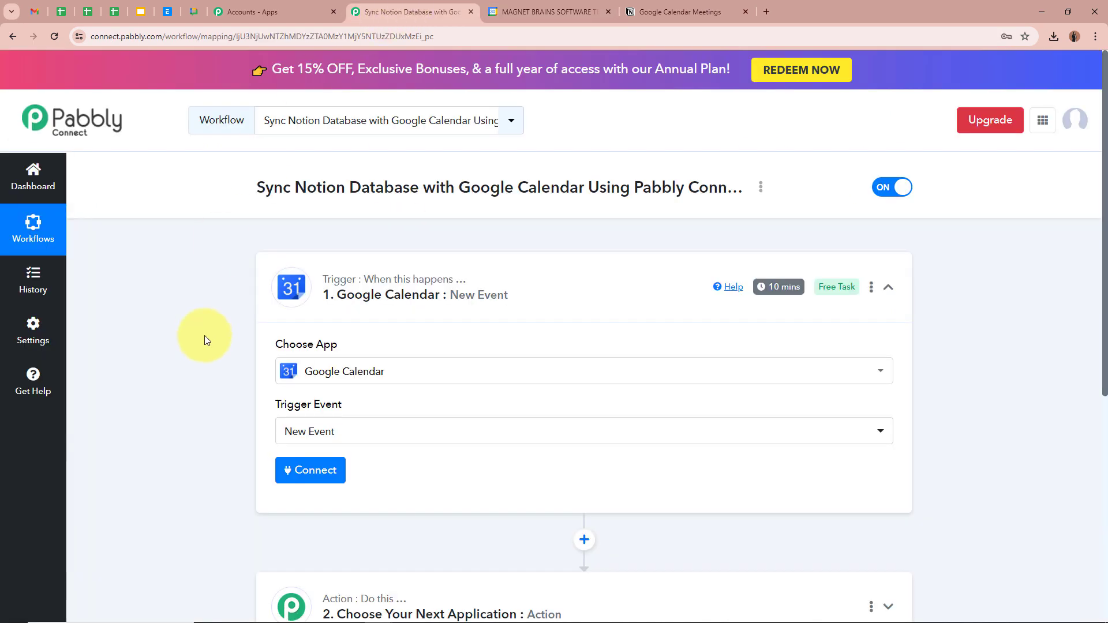
scroll(205, 340, down, 1)
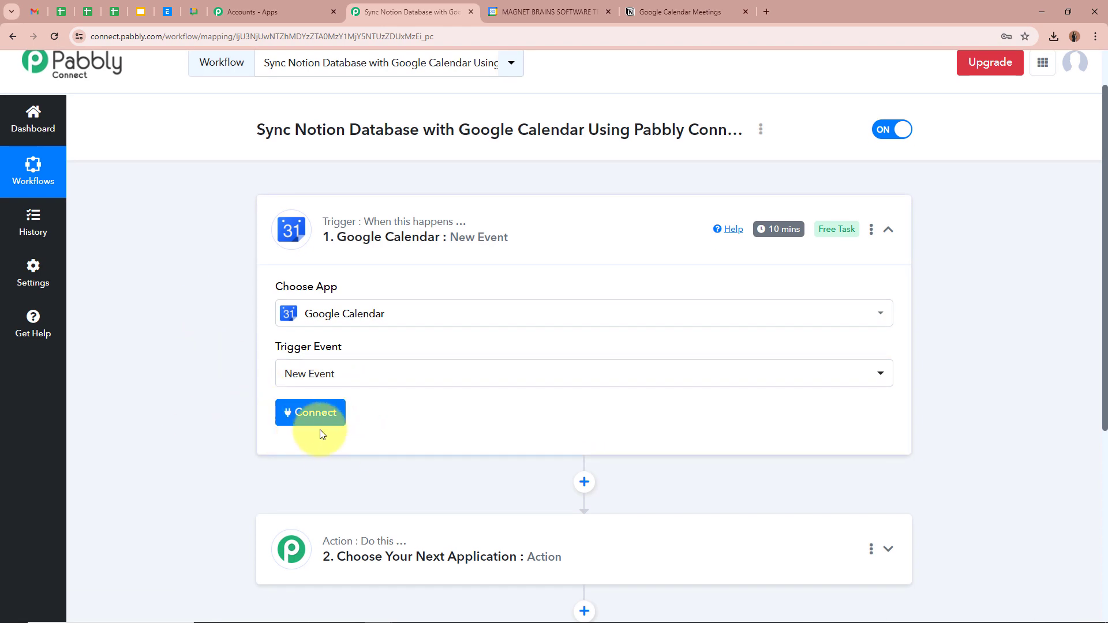
click(319, 411)
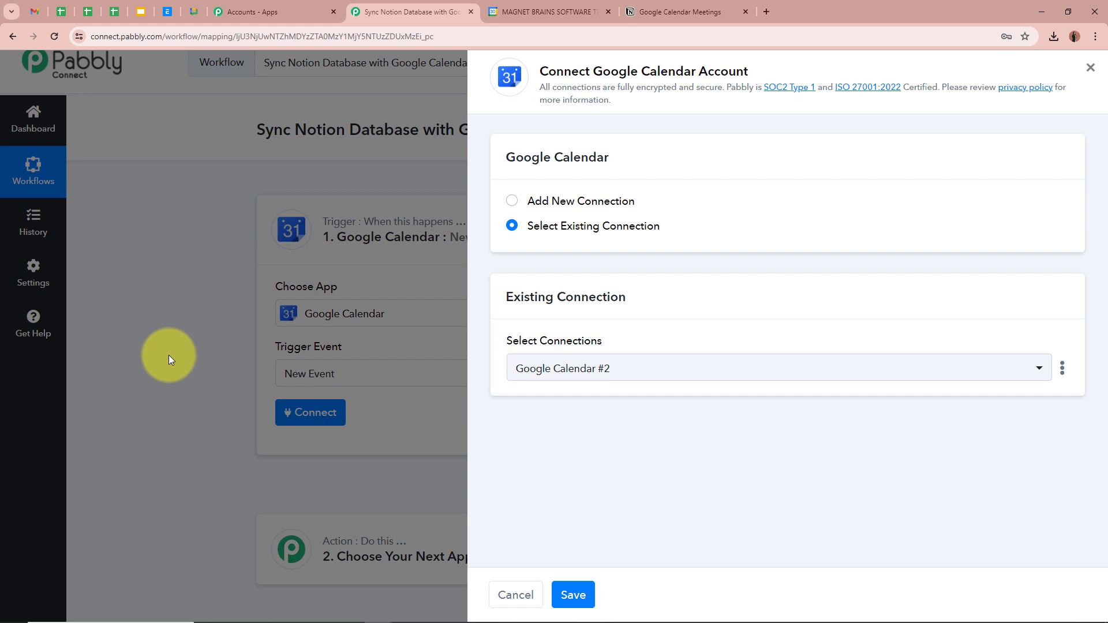
click(510, 202)
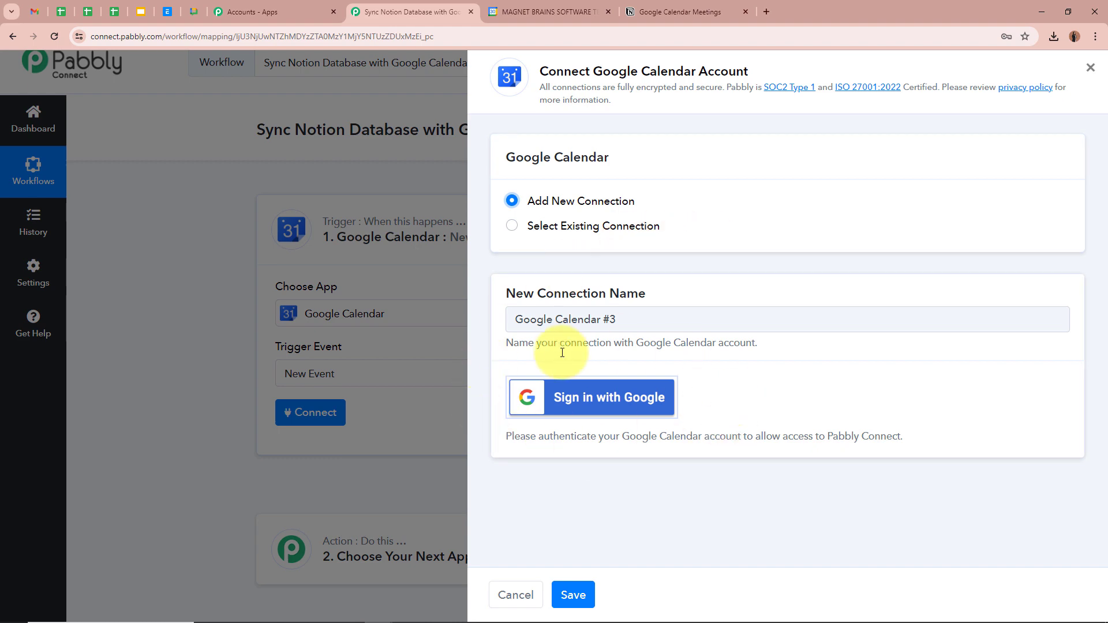
click(667, 406)
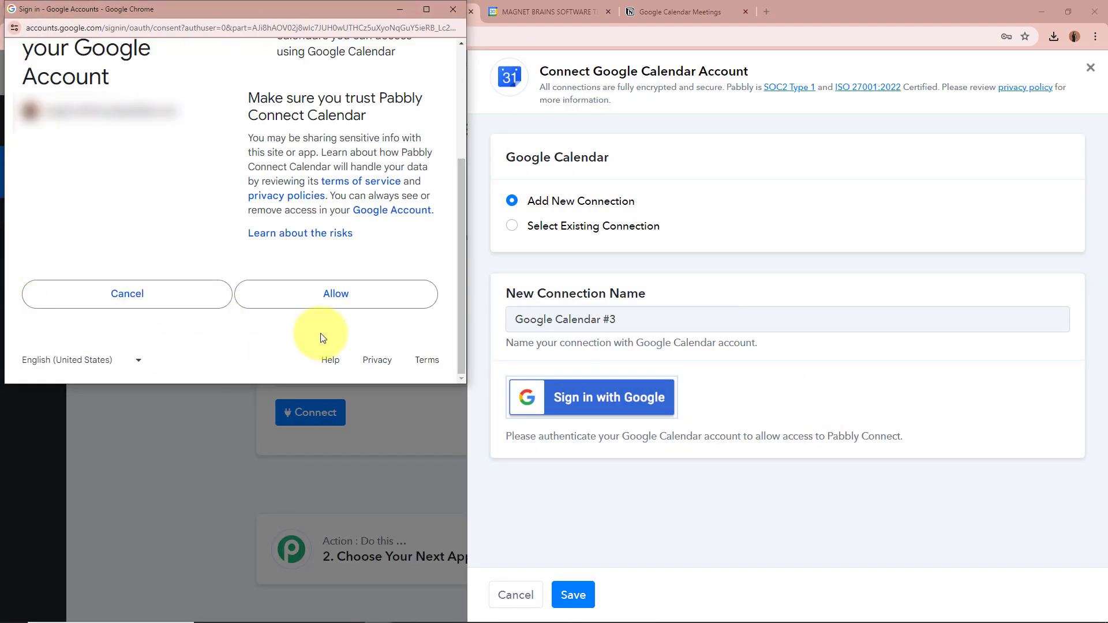
click(367, 303)
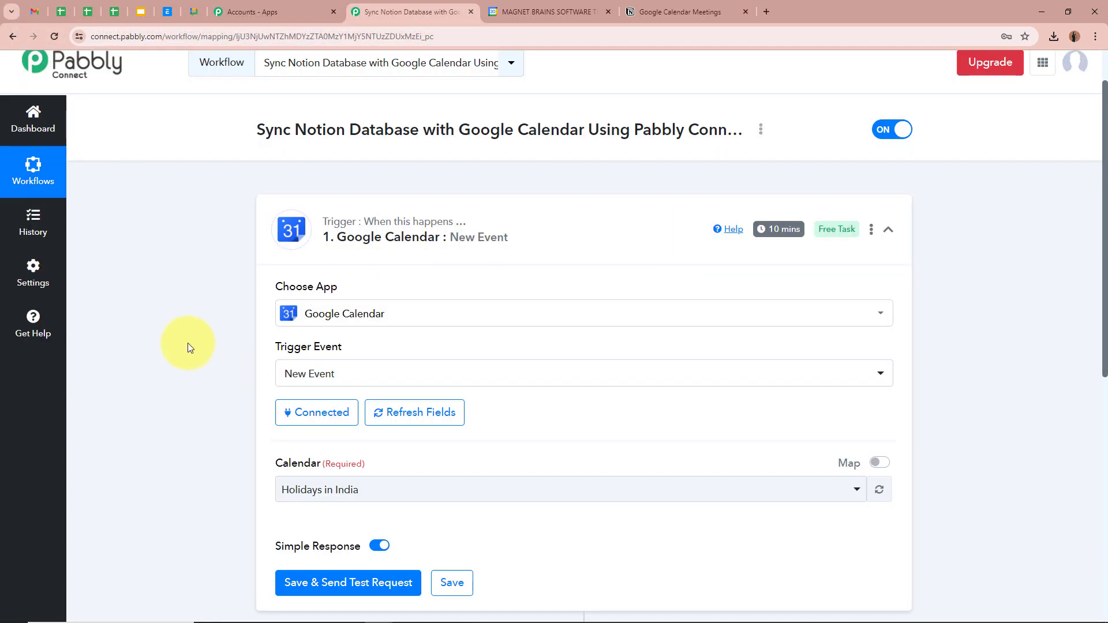
Step: Check the calendar list in Google Calendar and set the trigger's calendar to Events in Pabbly Connect
scroll(186, 341, down, 2)
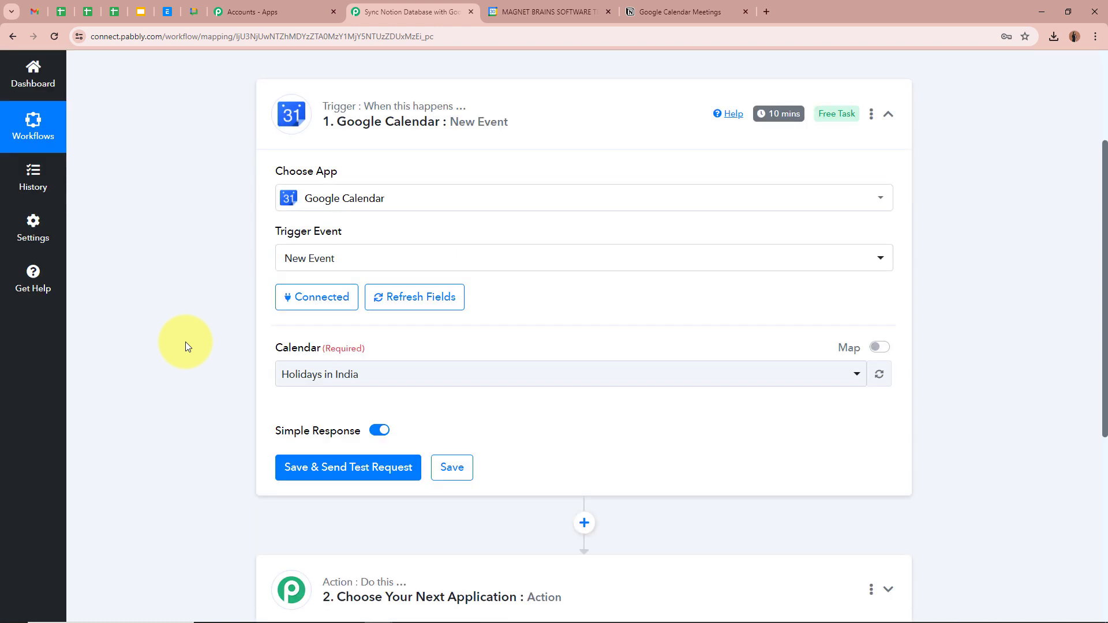
scroll(185, 341, down, 2)
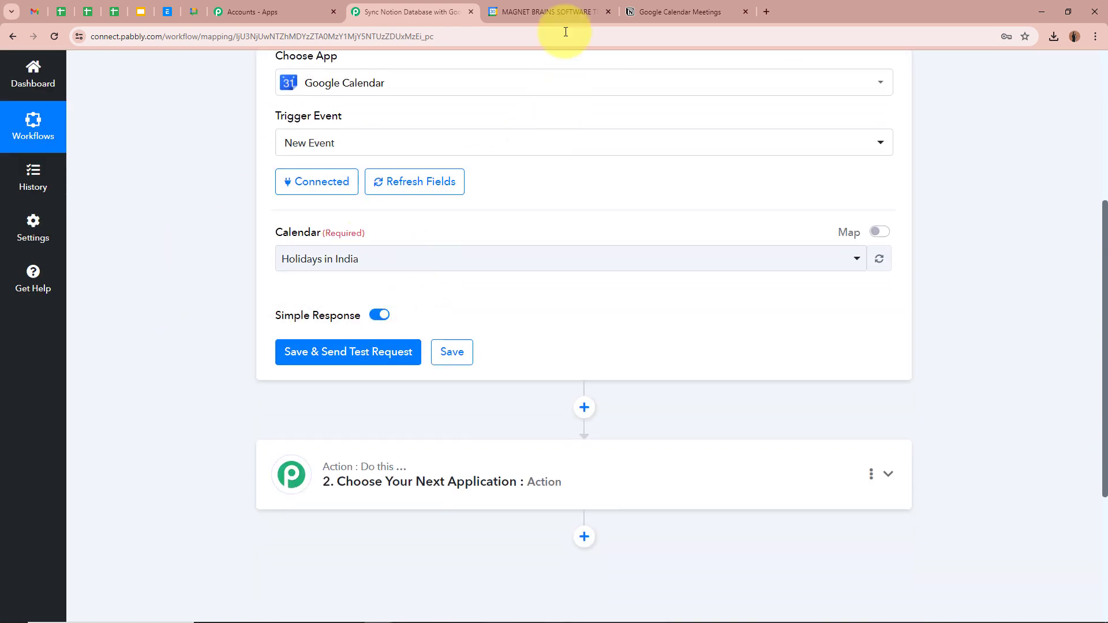
click(553, 11)
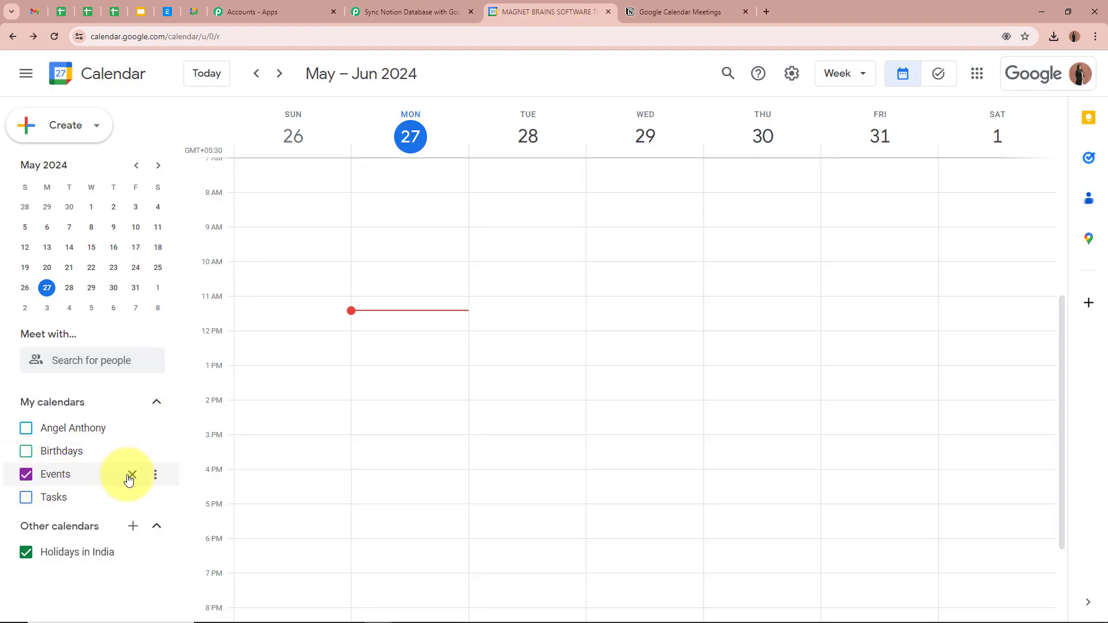
click(398, 12)
click(390, 254)
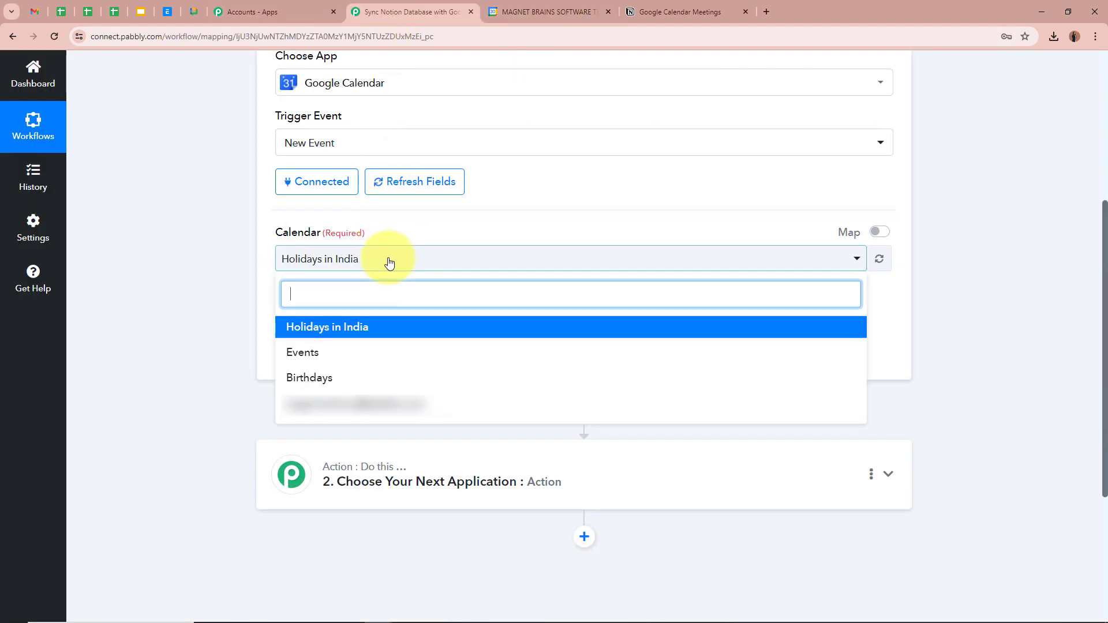
click(324, 349)
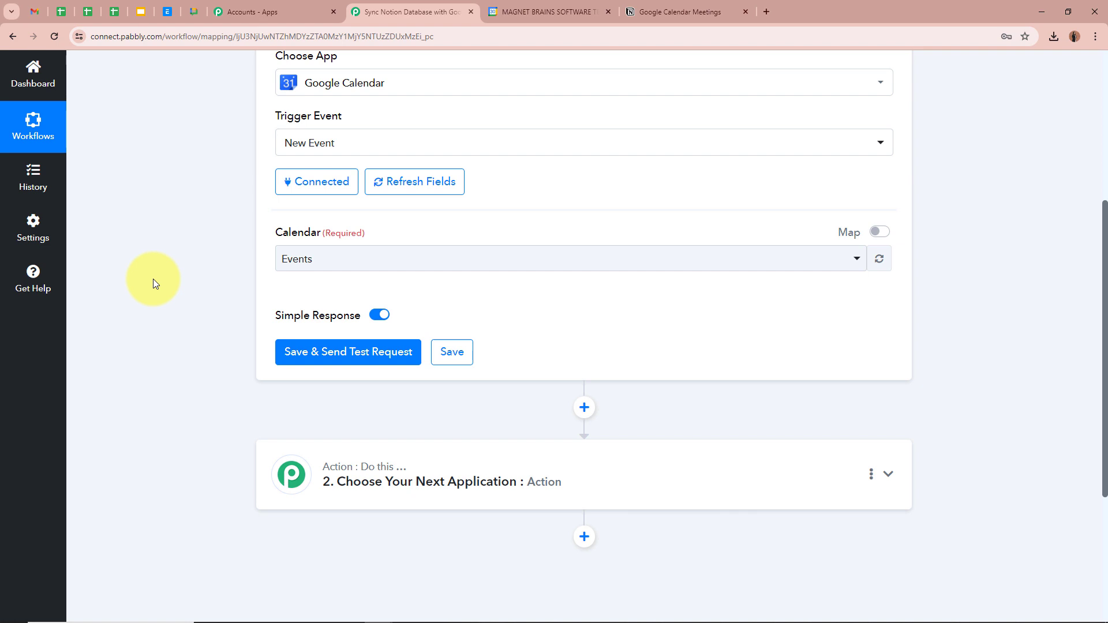
scroll(148, 282, up, 5)
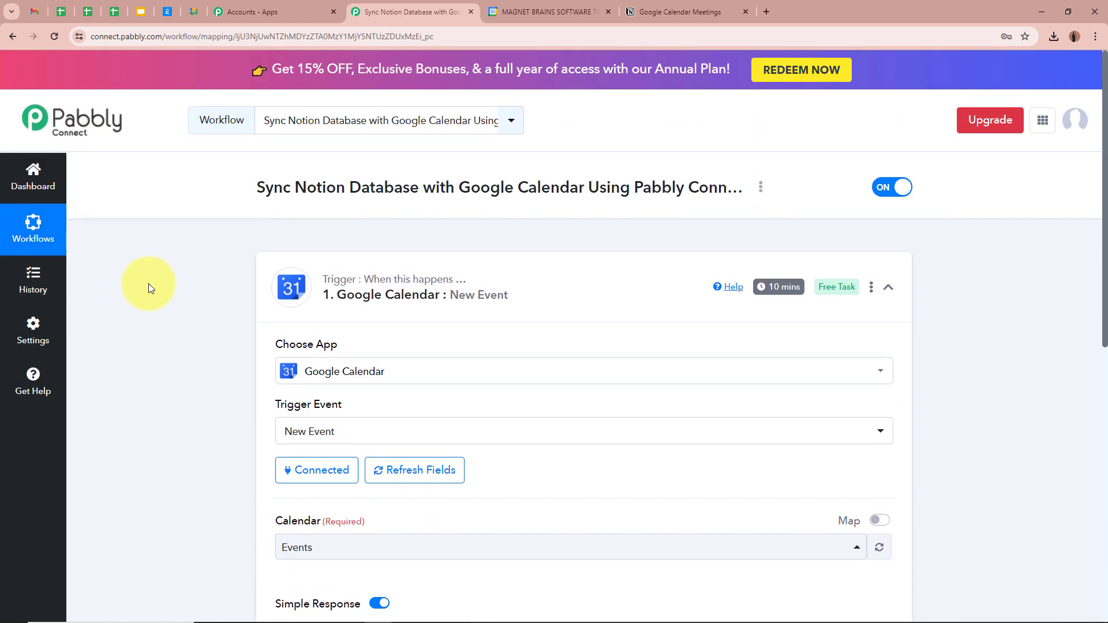
scroll(148, 282, down, 1)
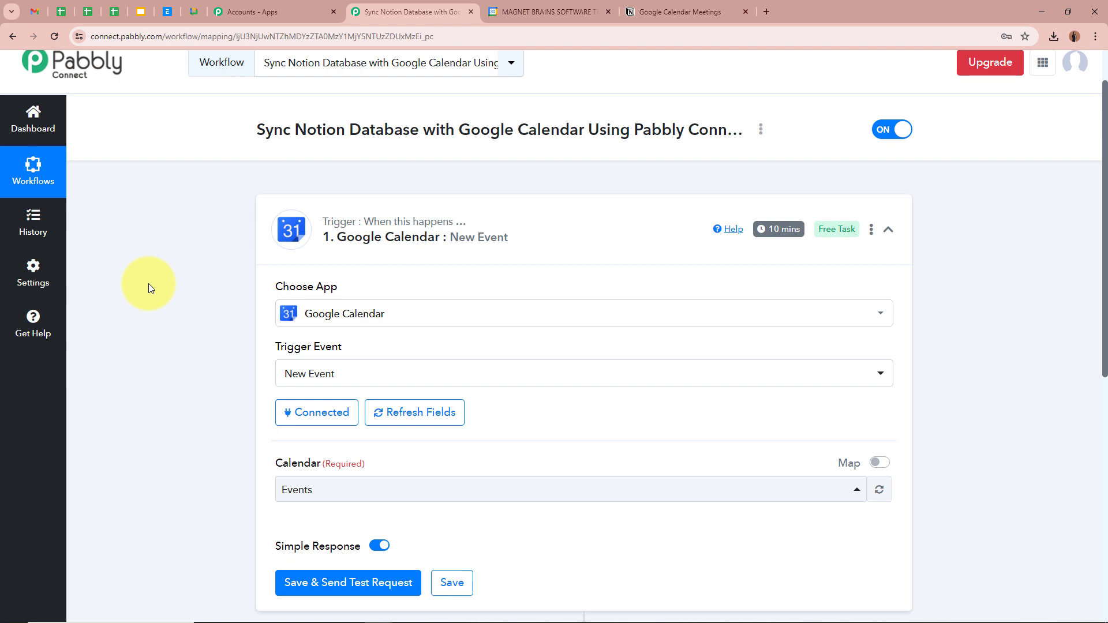
scroll(147, 283, up, 1)
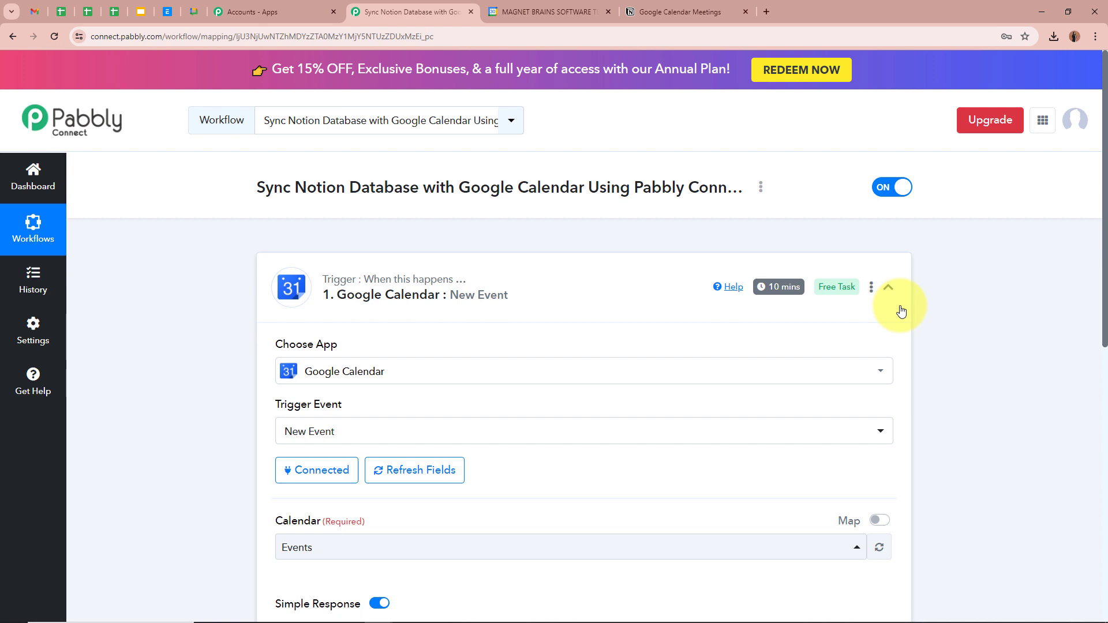
scroll(900, 310, down, 4)
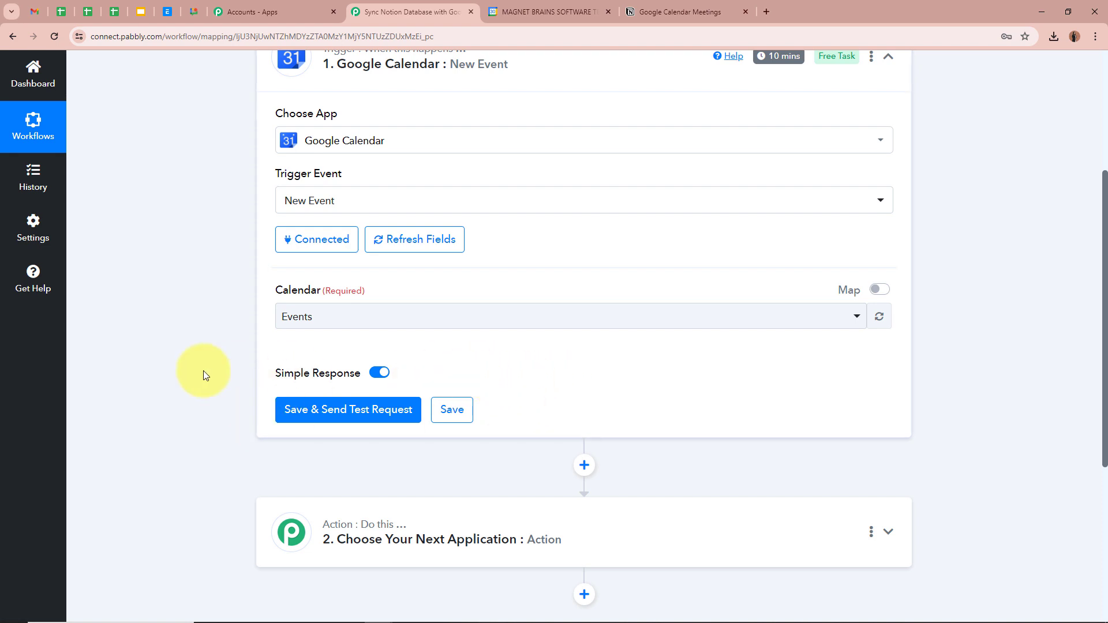
Step: Switch to Google Calendar and create a new event titled Meeting, dated Friday, June 7
click(517, 7)
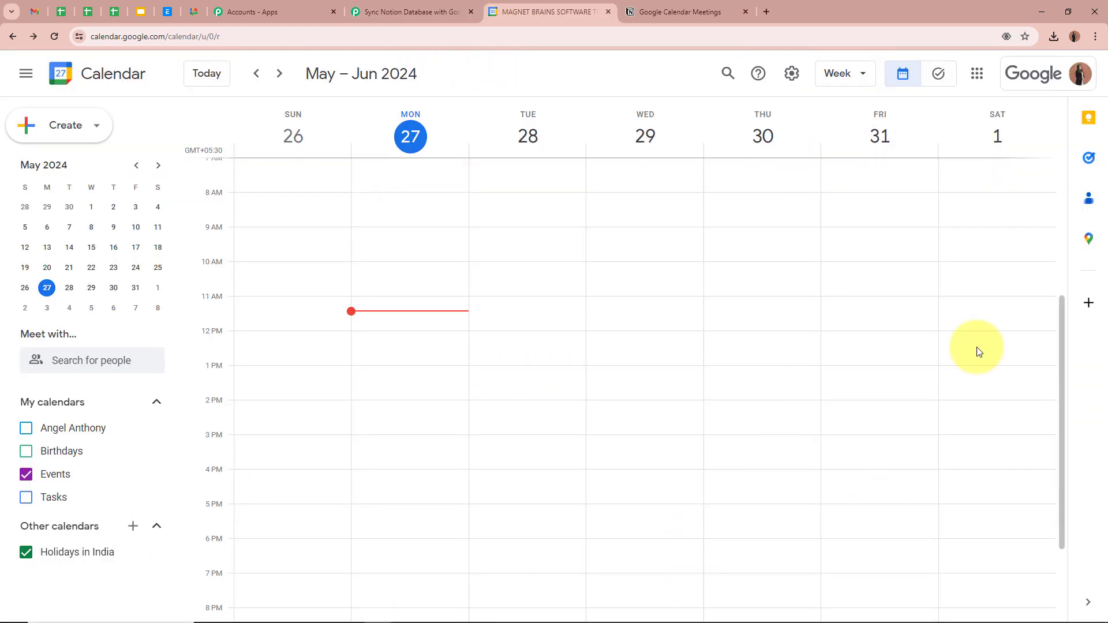
click(56, 125)
click(52, 167)
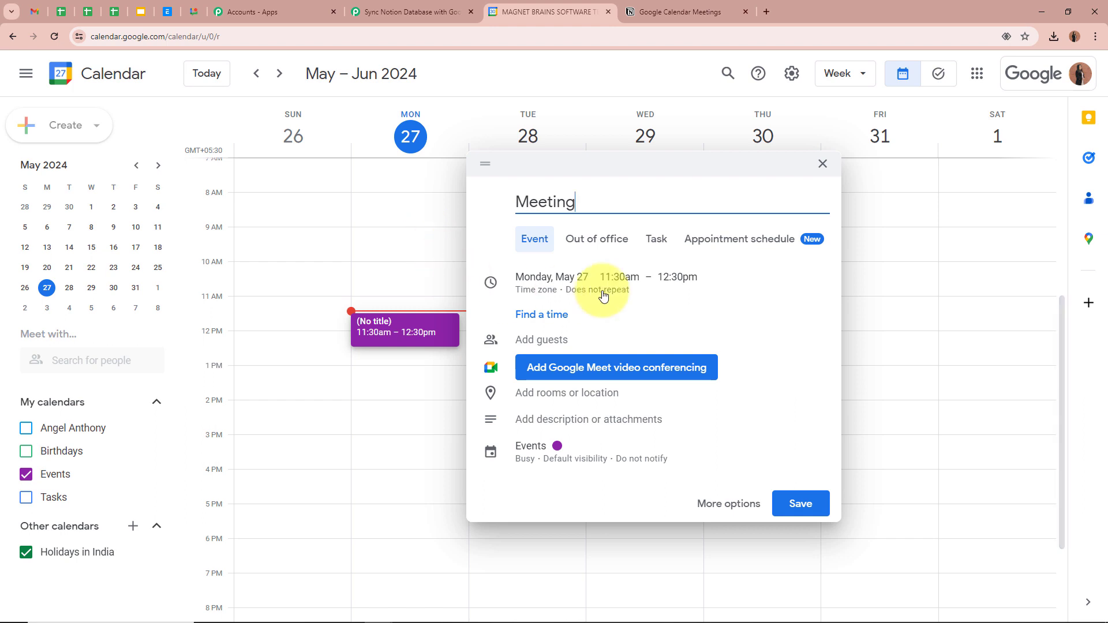
click(564, 277)
click(561, 277)
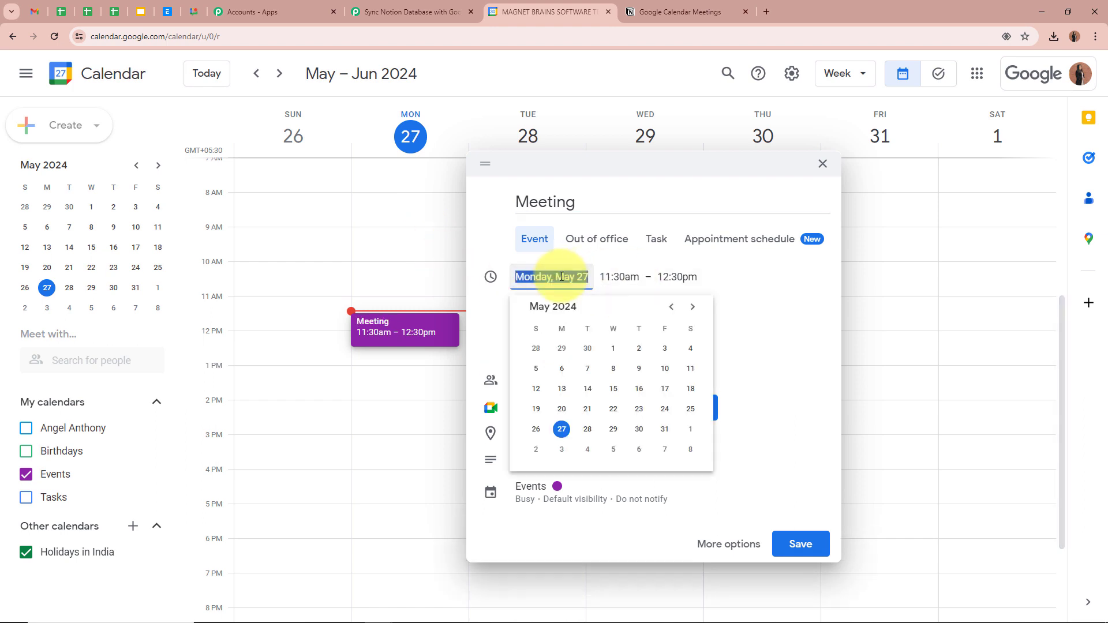
click(665, 450)
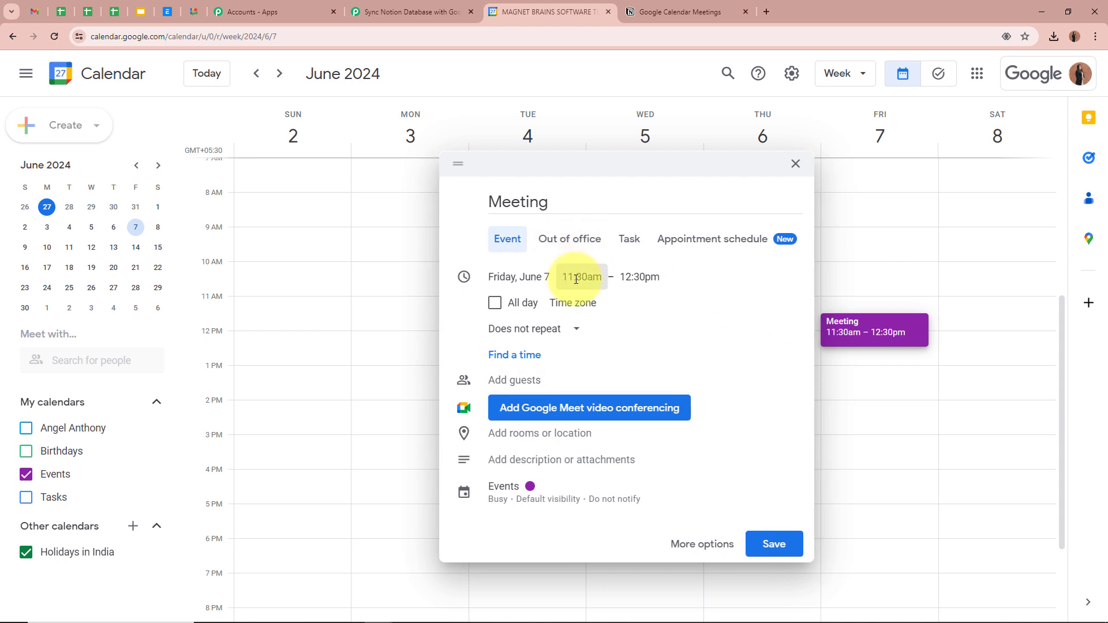
Step: Set the Meeting event's start time to 2:00pm and its end time to 4:00pm
click(575, 278)
scroll(607, 392, down, 5)
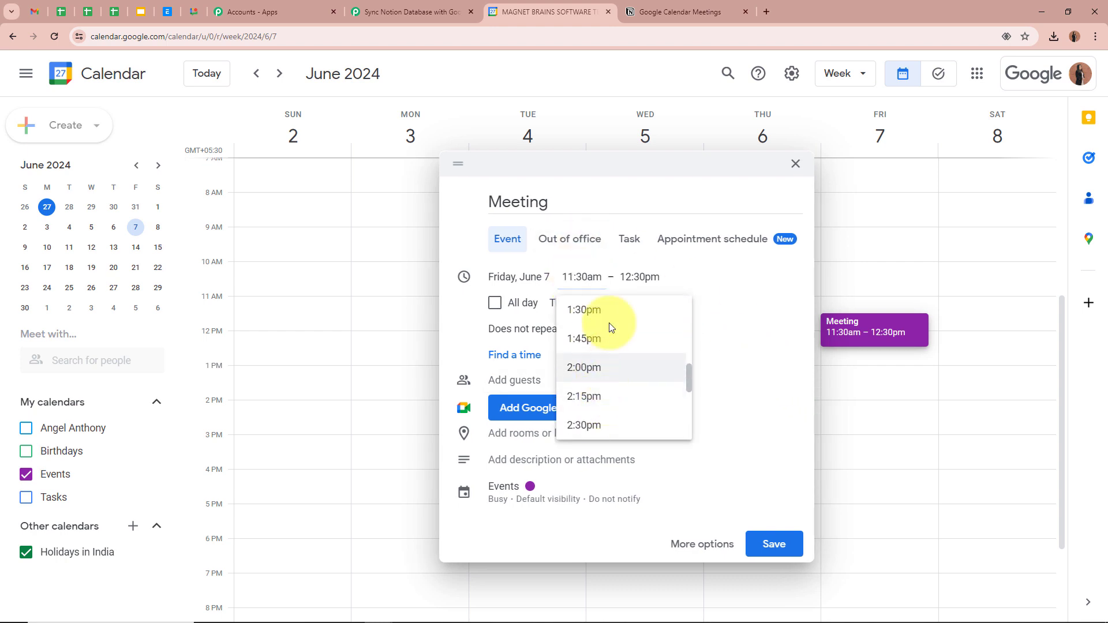
click(606, 366)
click(631, 277)
scroll(647, 359, down, 3)
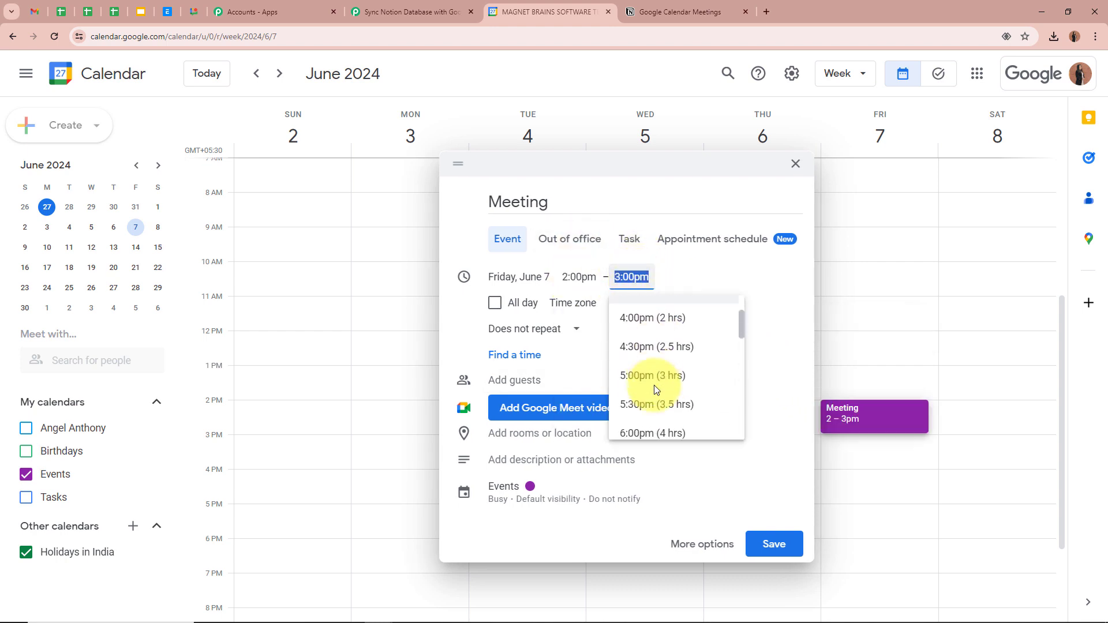
click(659, 309)
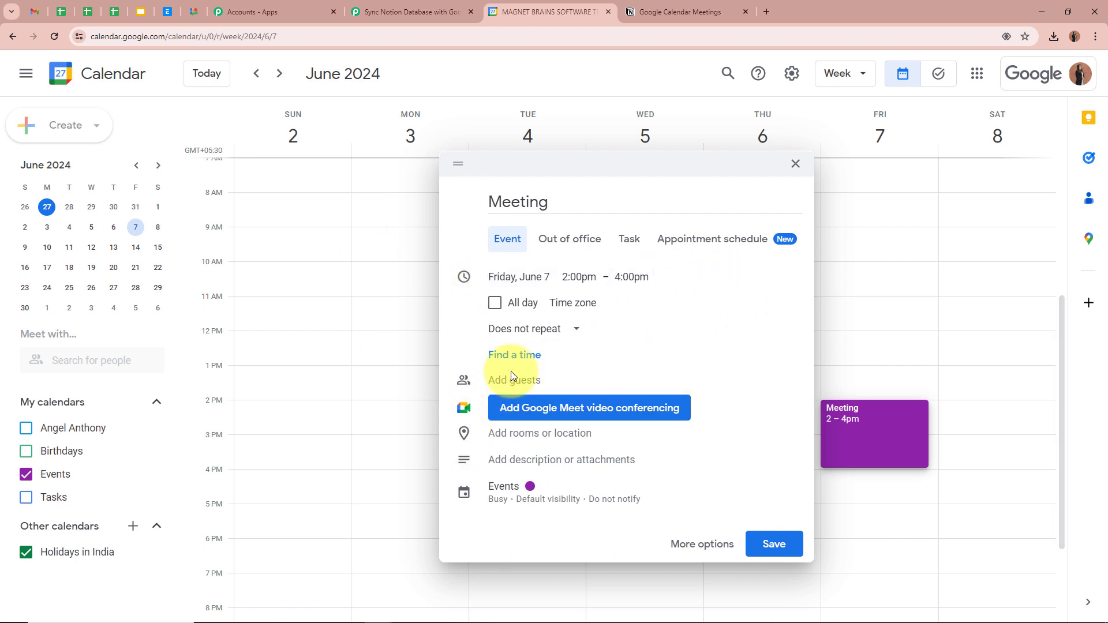
Step: Add the description "To review project progress, address any issues, and ensure alignment on upcoming tasks and deadlines." and save the event
click(539, 460)
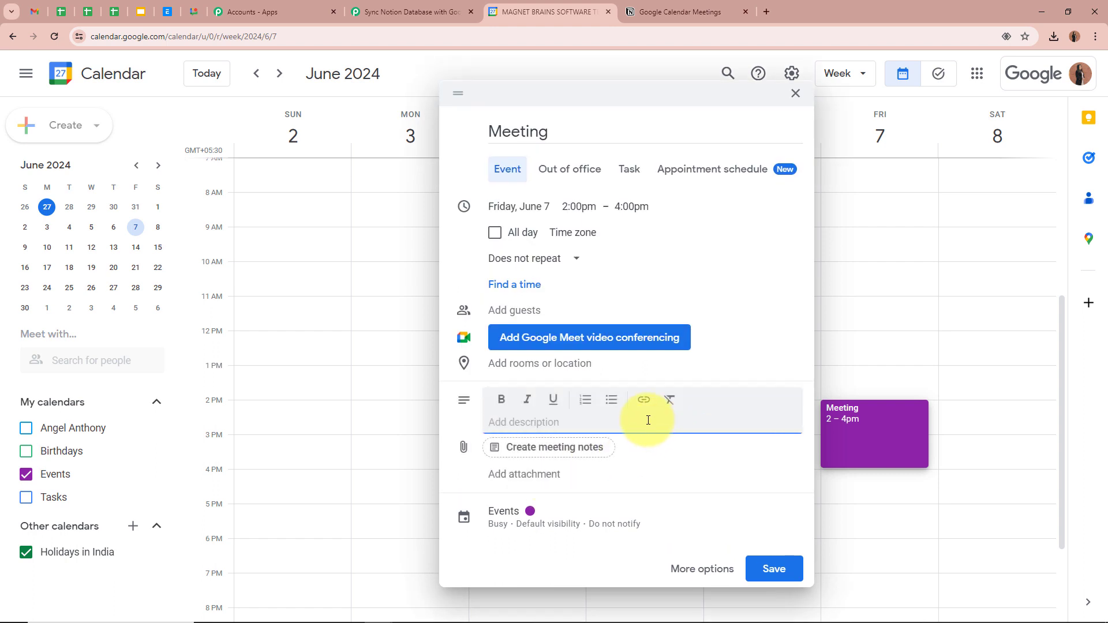
text(To review project progress, address any issues, and ensure alignment on upcoming tasks and deadlines.)
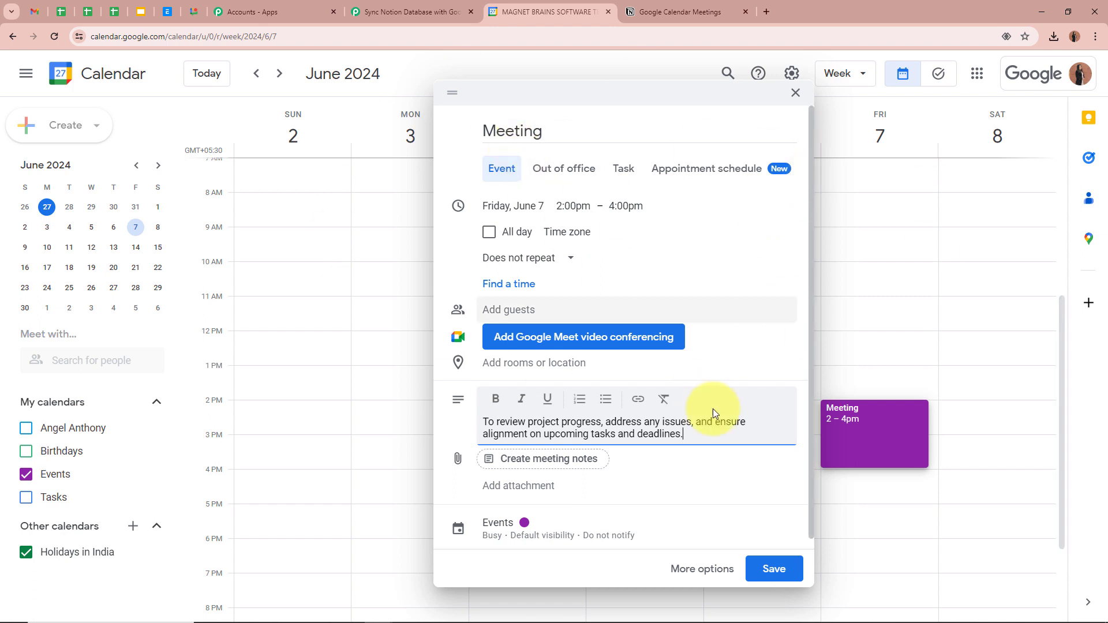
click(773, 568)
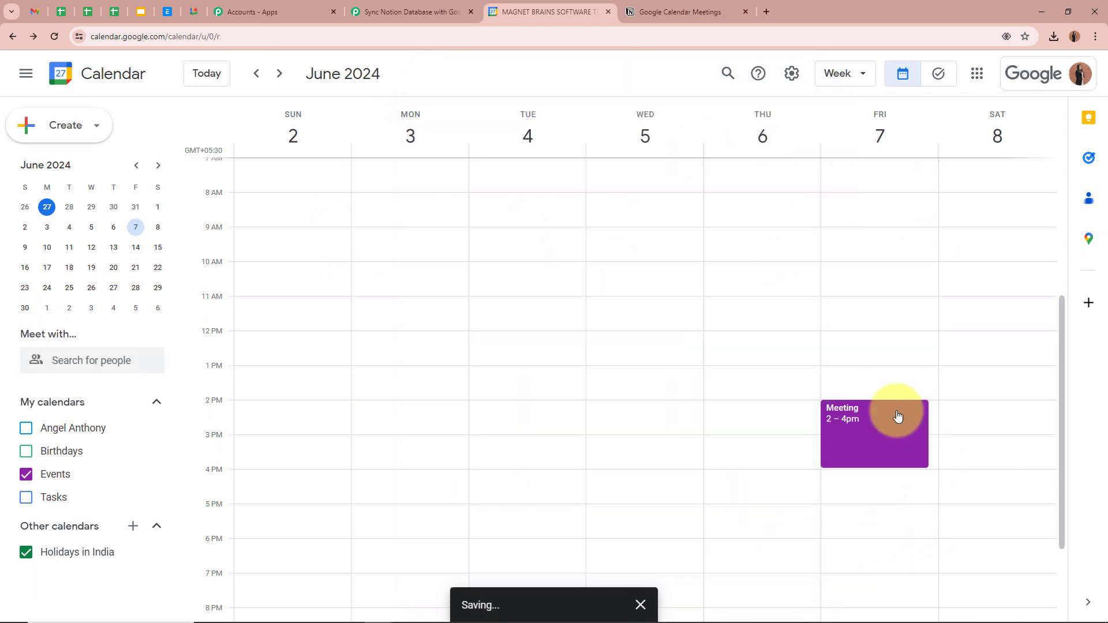
Step: Review the saved Meeting event's title, date, time and description, and close its details
click(872, 422)
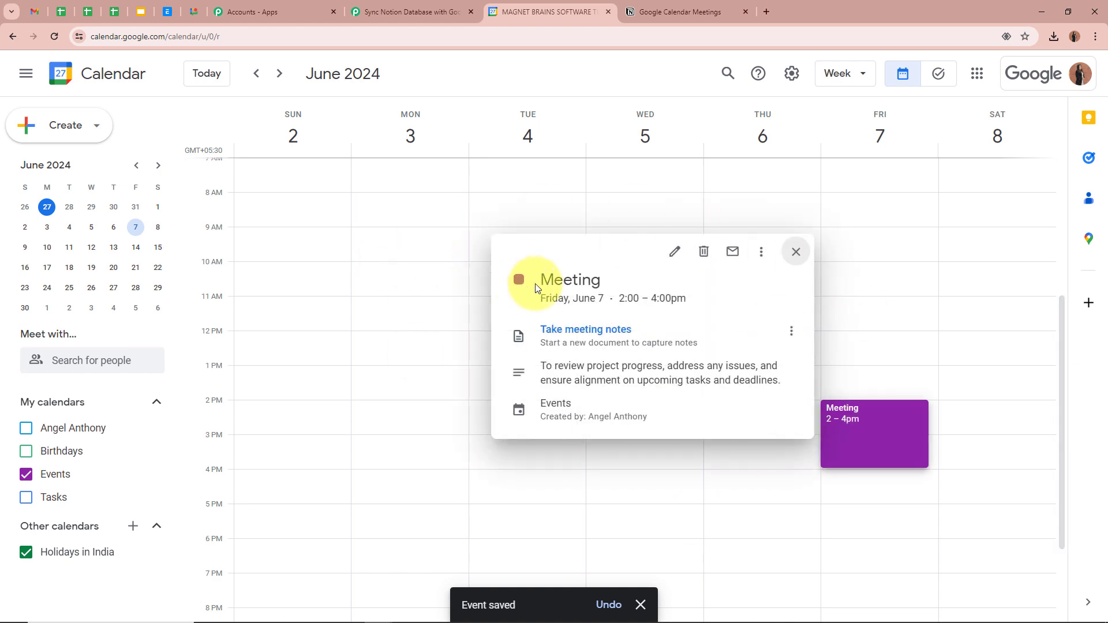
drag(540, 280, 606, 286)
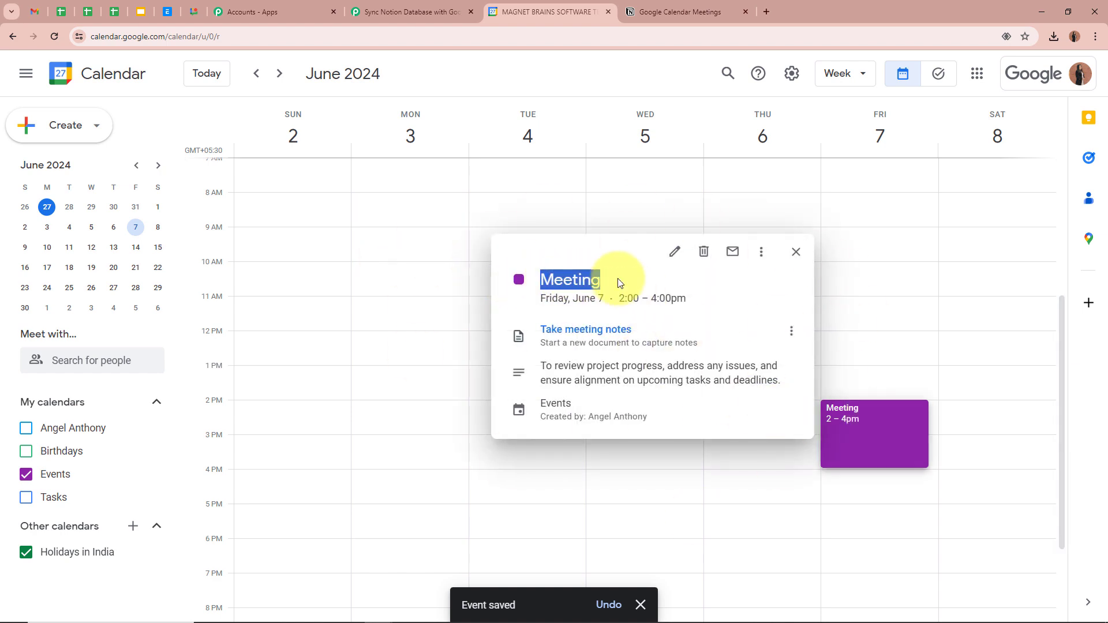
drag(535, 298, 720, 299)
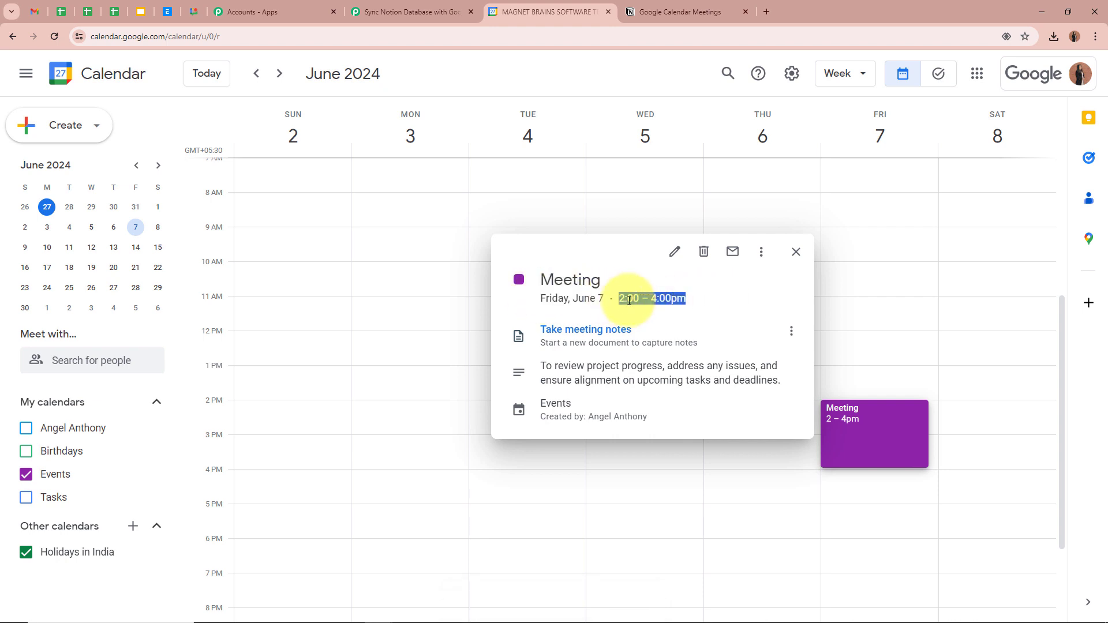
drag(553, 360, 829, 382)
click(883, 353)
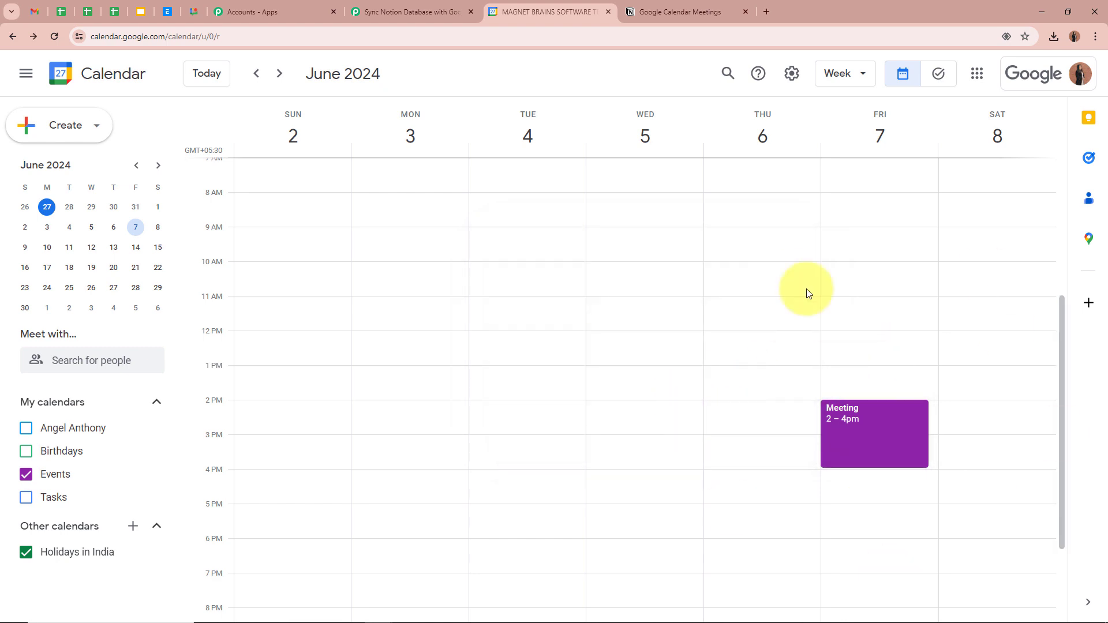
Step: Return to Pabbly Connect, save the Google Calendar trigger and send a test request
click(404, 13)
scroll(158, 296, down, 1)
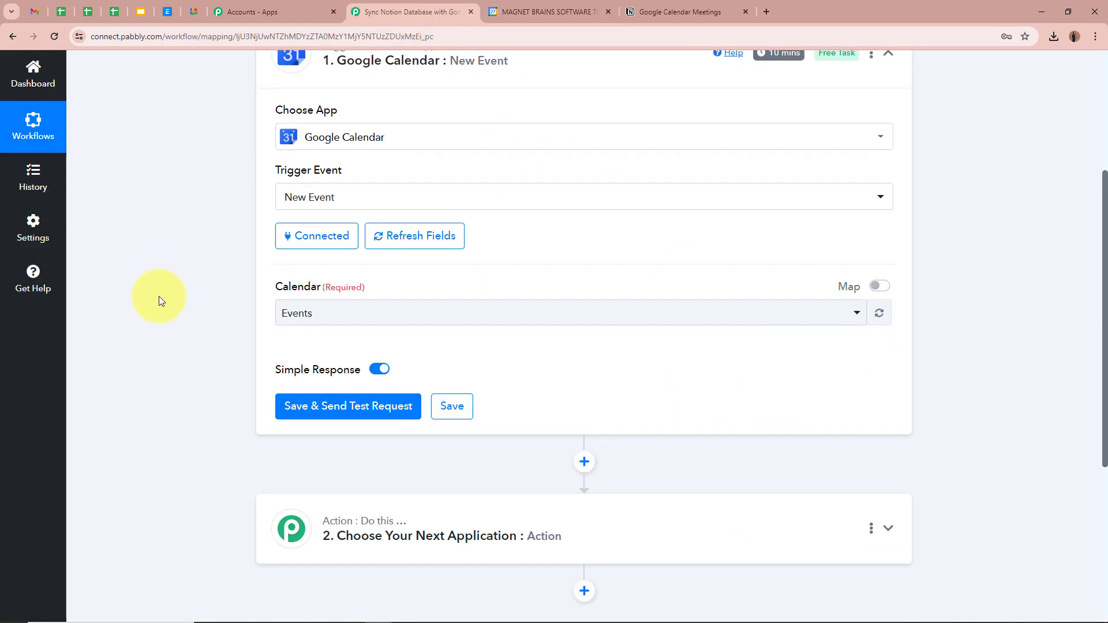
click(352, 349)
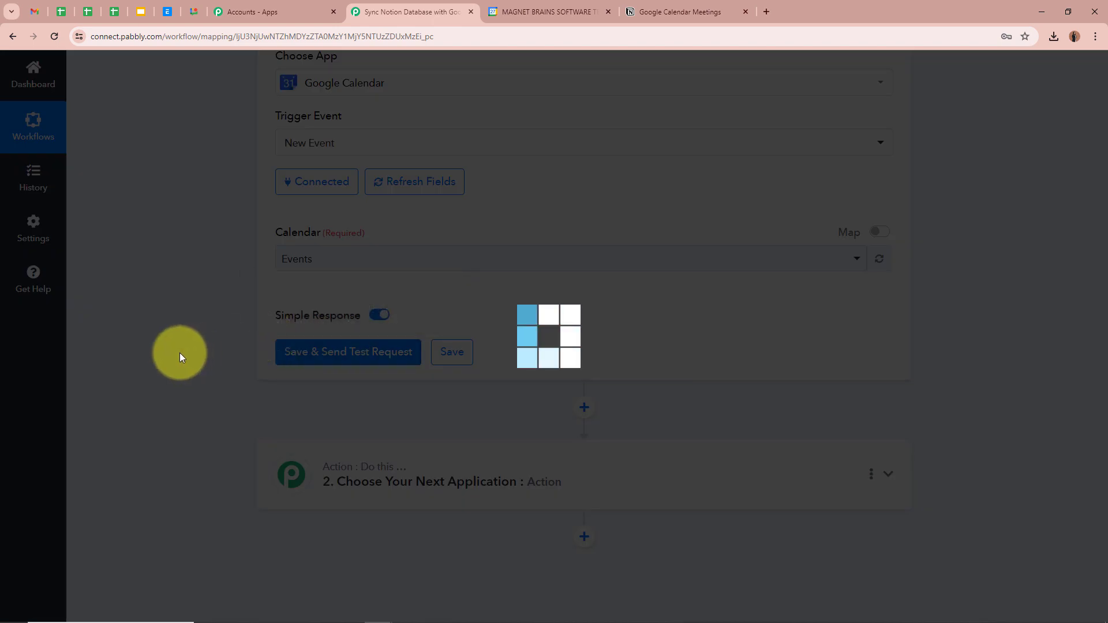
Step: Examine the trigger's received response, checking the event's summary, start date and time, and full description
scroll(180, 356, down, 2)
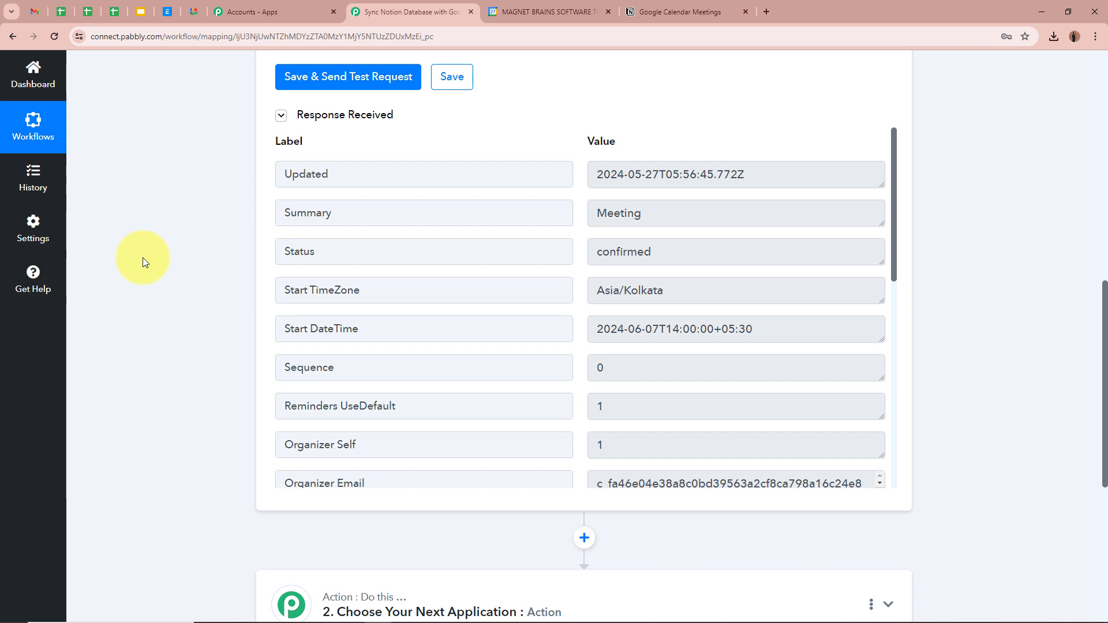
drag(346, 213, 223, 217)
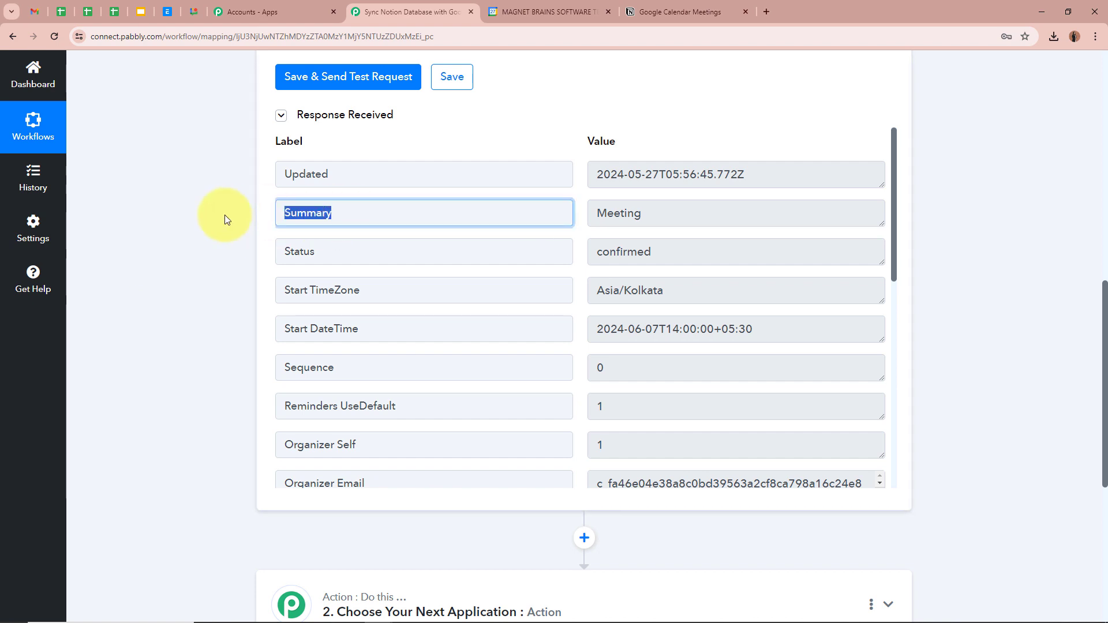
drag(667, 211, 494, 217)
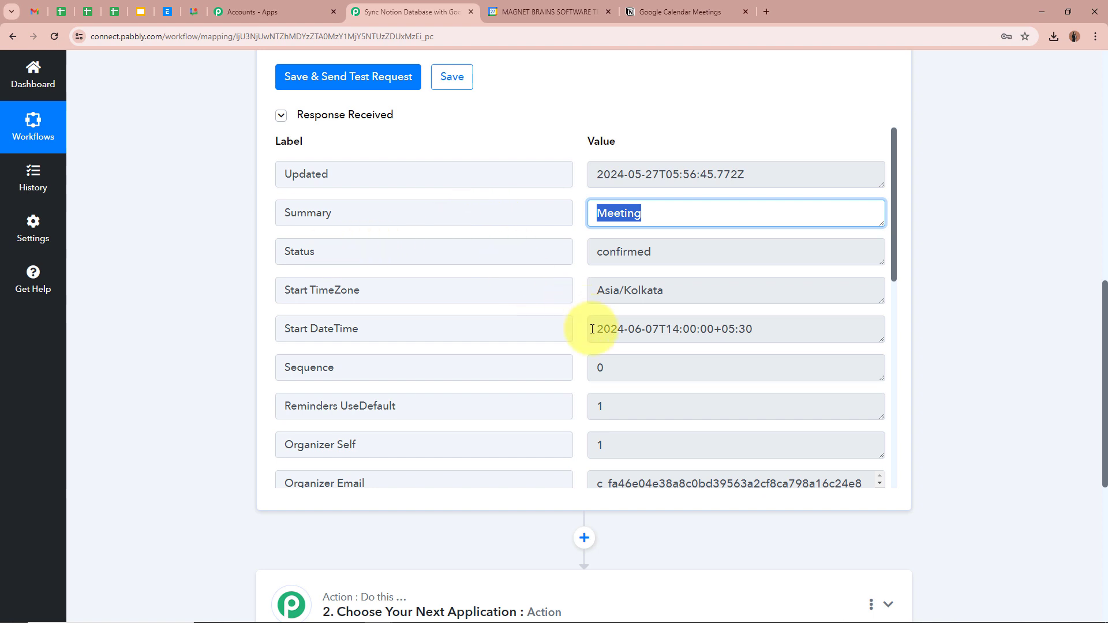
drag(592, 328, 779, 329)
click(786, 329)
scroll(786, 329, down, 6)
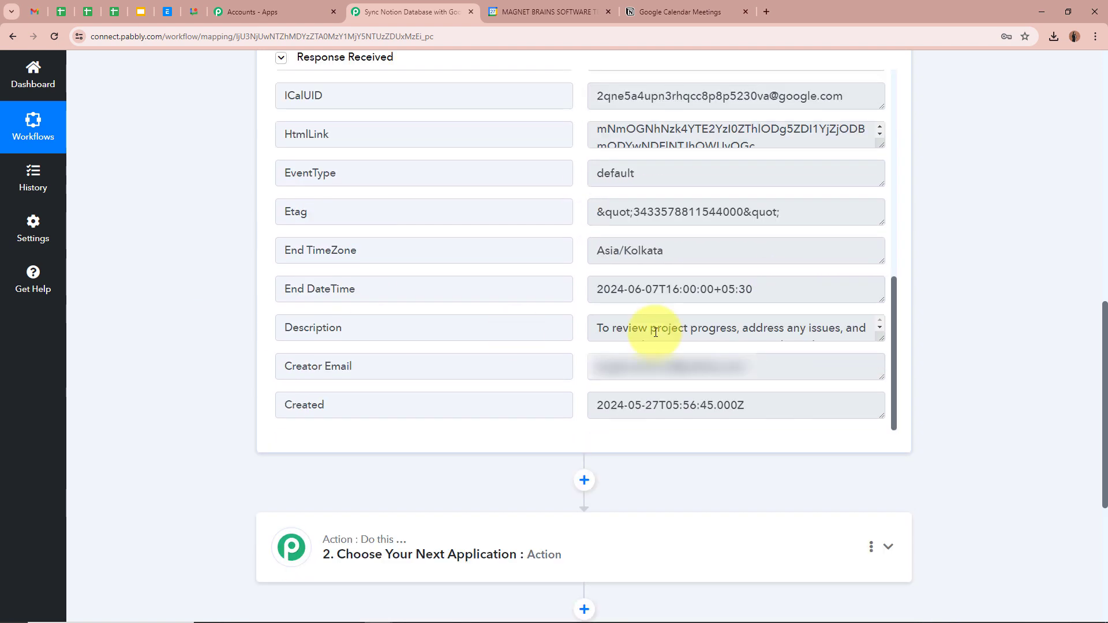
drag(878, 338, 877, 413)
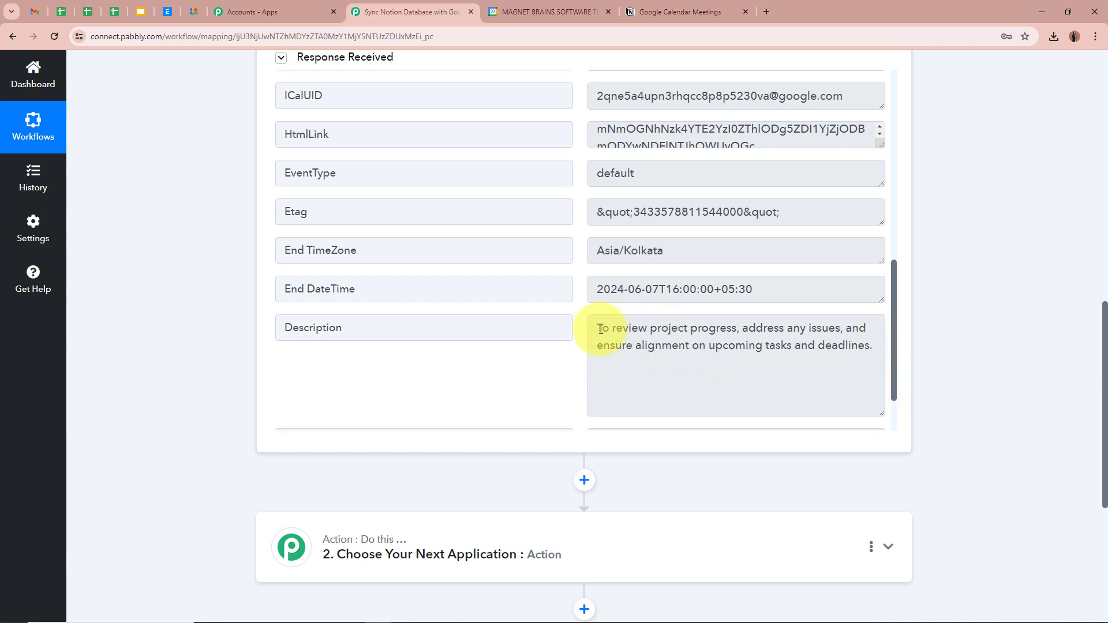
drag(598, 328, 968, 338)
click(974, 336)
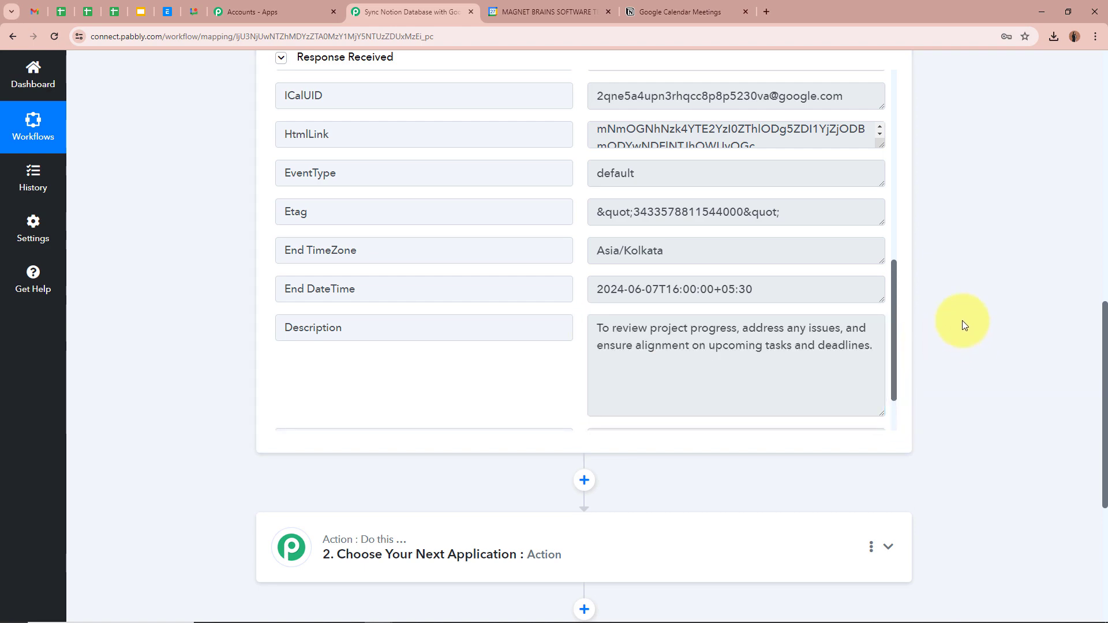
Step: Collapse the trigger and set the action step to Notion with Create Database Item as the action event
scroll(946, 379, up, 15)
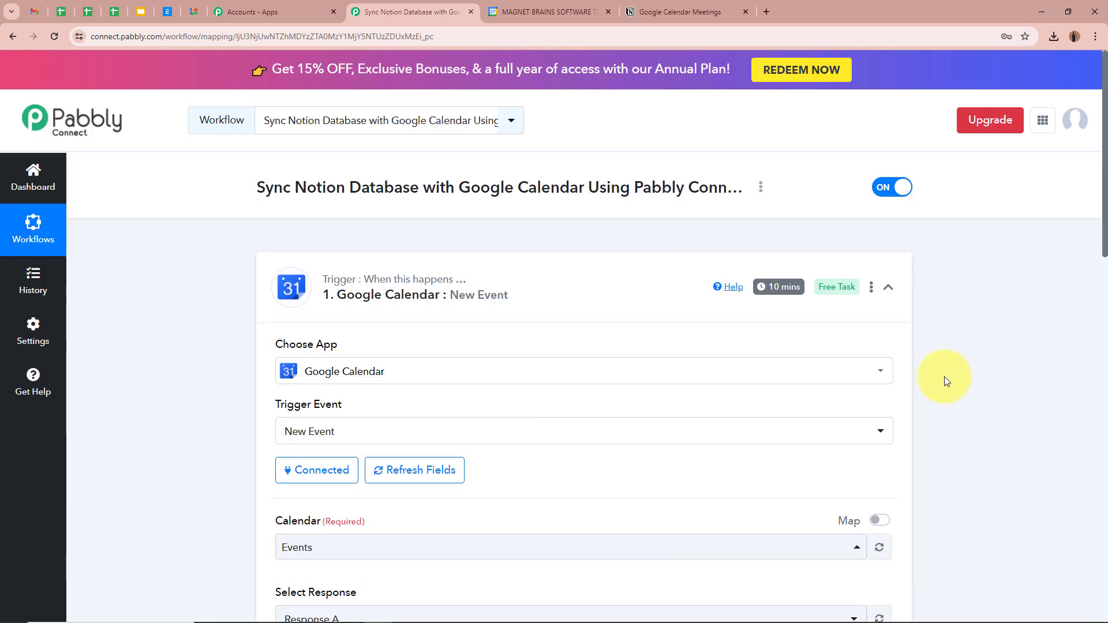
click(895, 307)
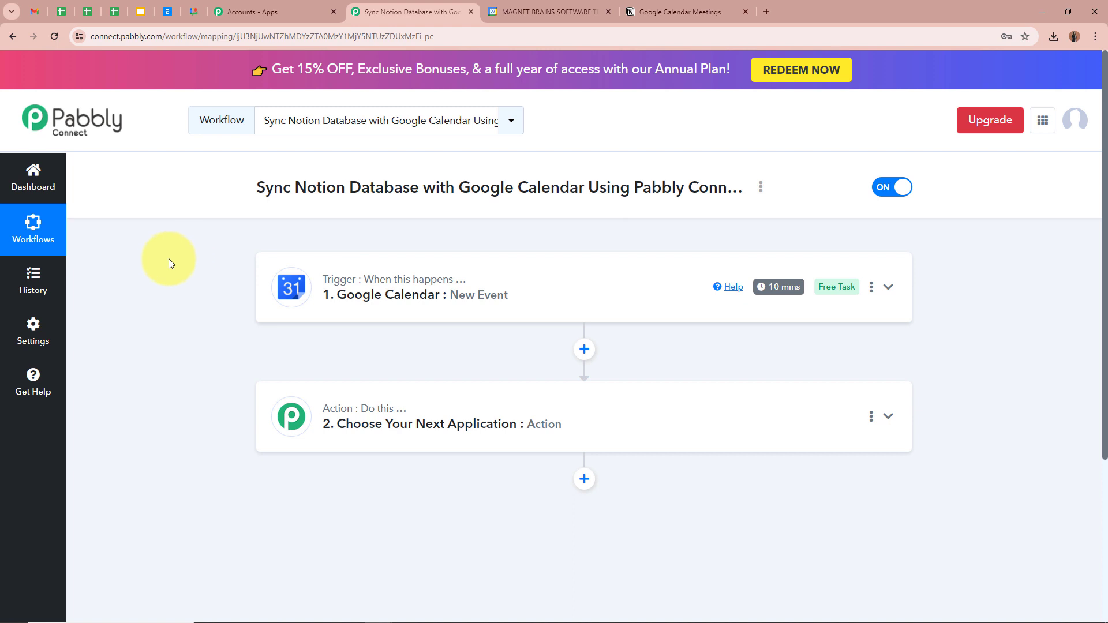
scroll(169, 258, down, 2)
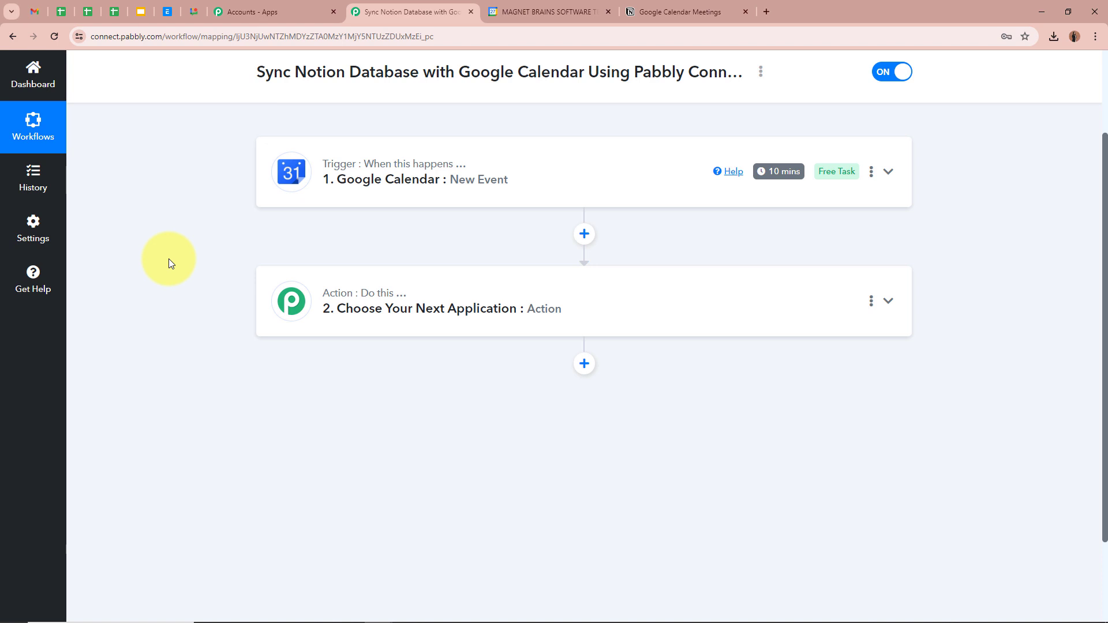
click(888, 301)
scroll(934, 303, down, 2)
click(465, 386)
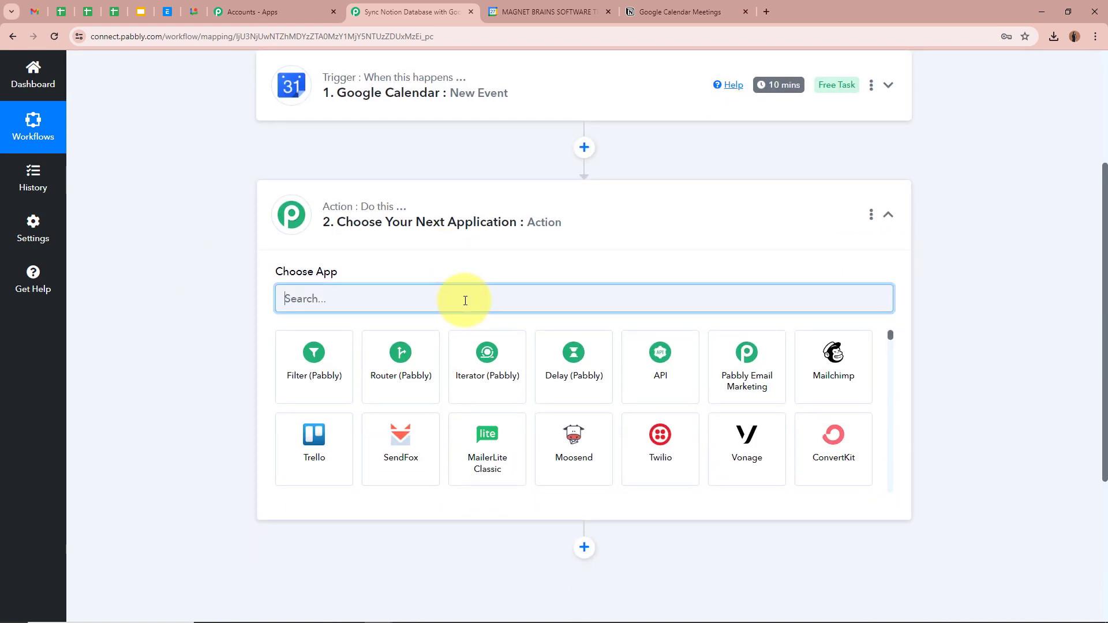
text(Notion)
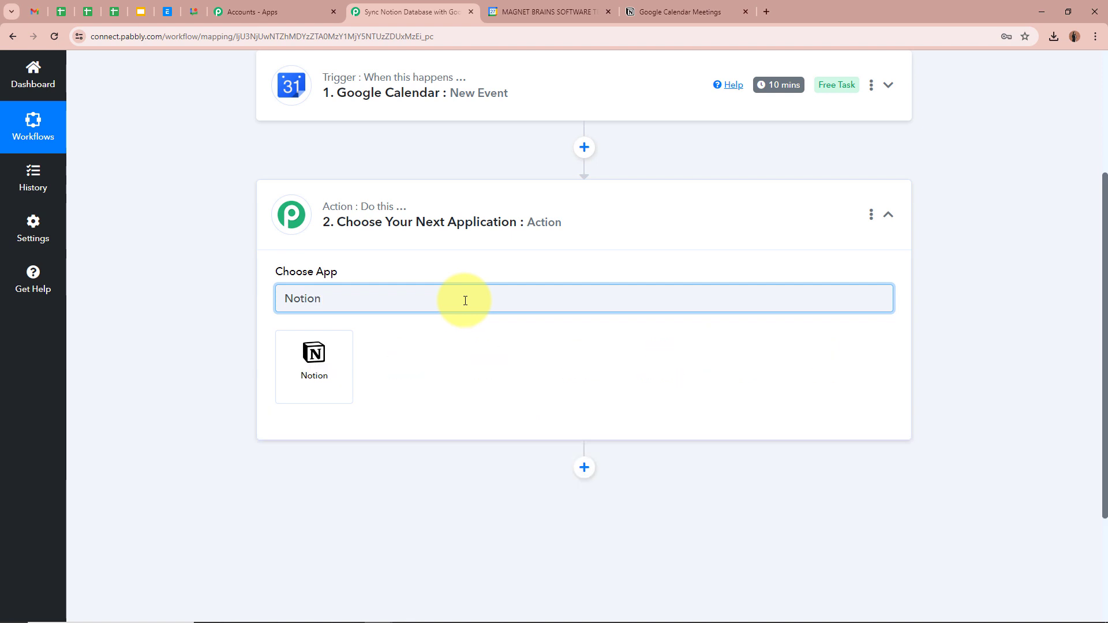
click(320, 369)
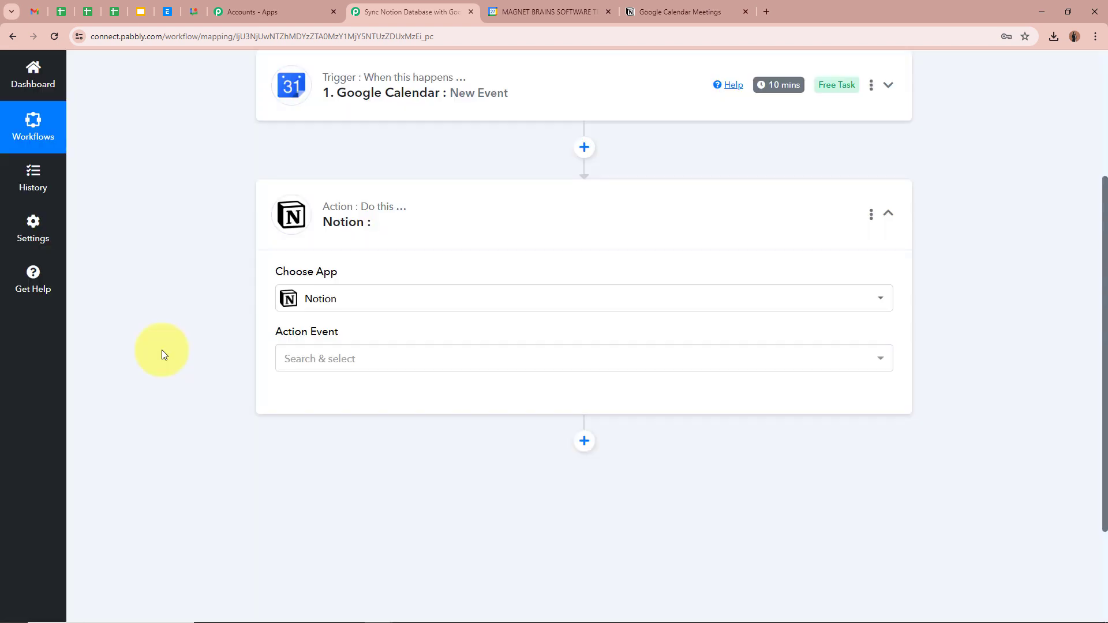
click(353, 358)
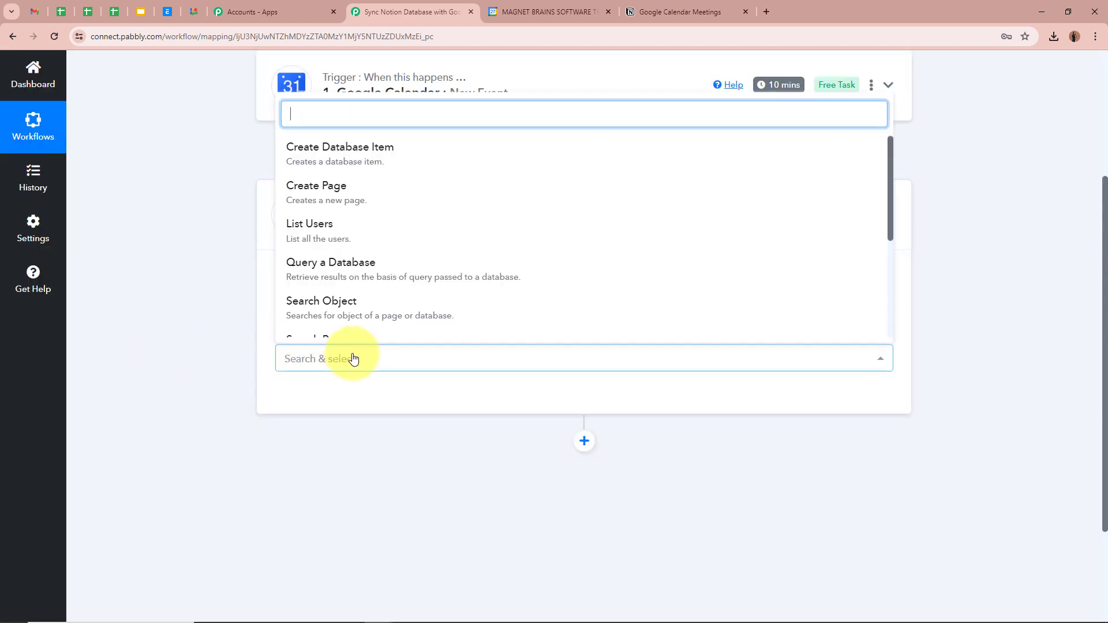
click(469, 161)
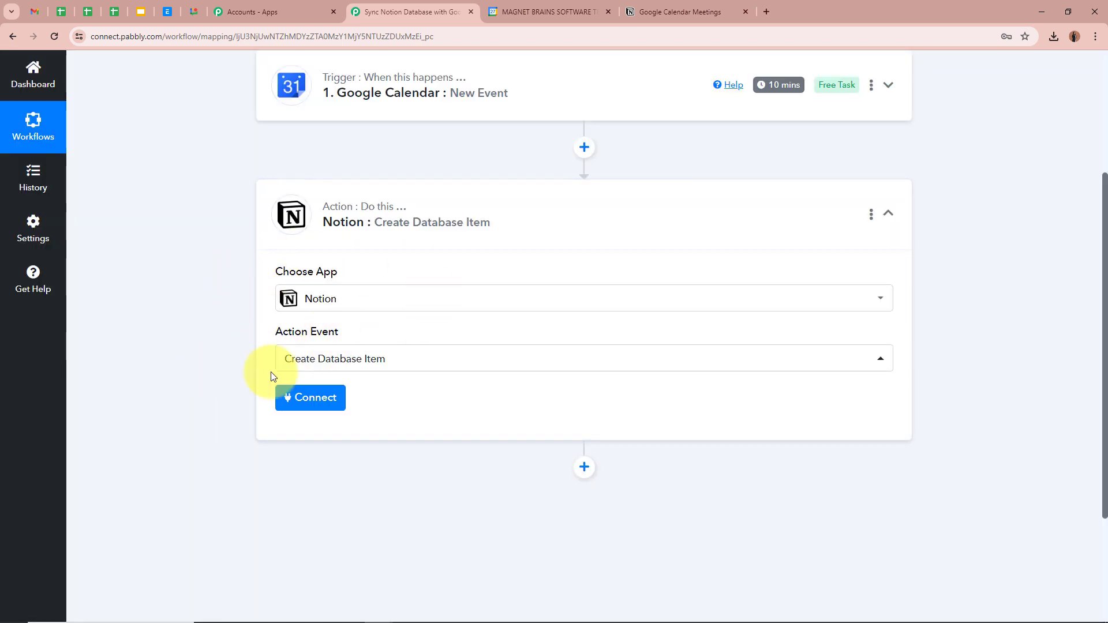
Step: Start authorizing a new Notion connection for the action, check the target database in Notion, and proceed to the page selection
click(302, 399)
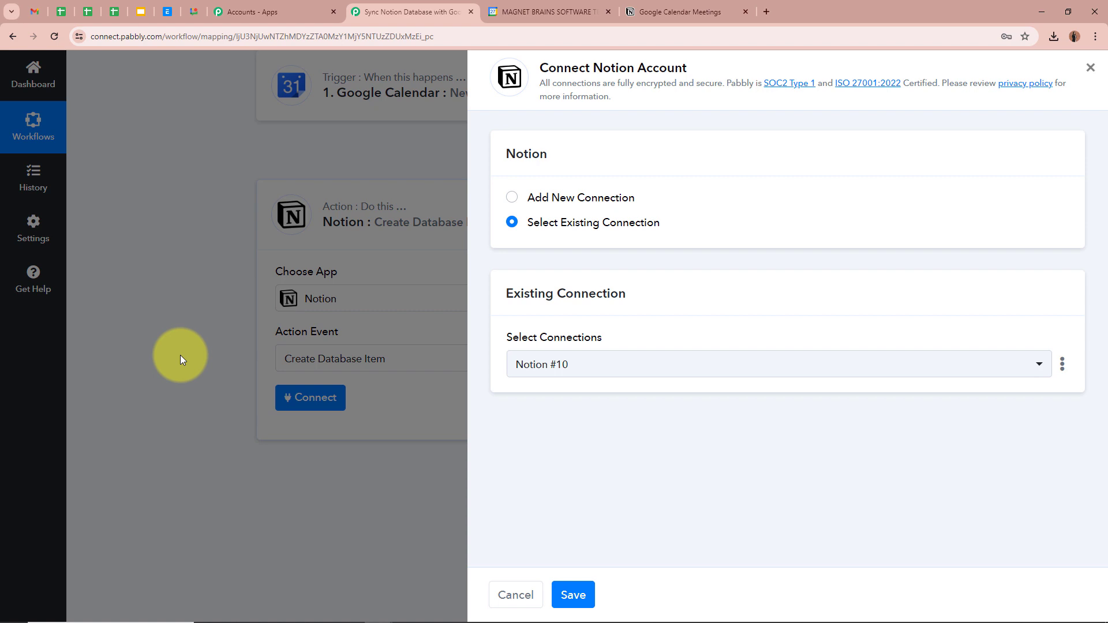
click(513, 202)
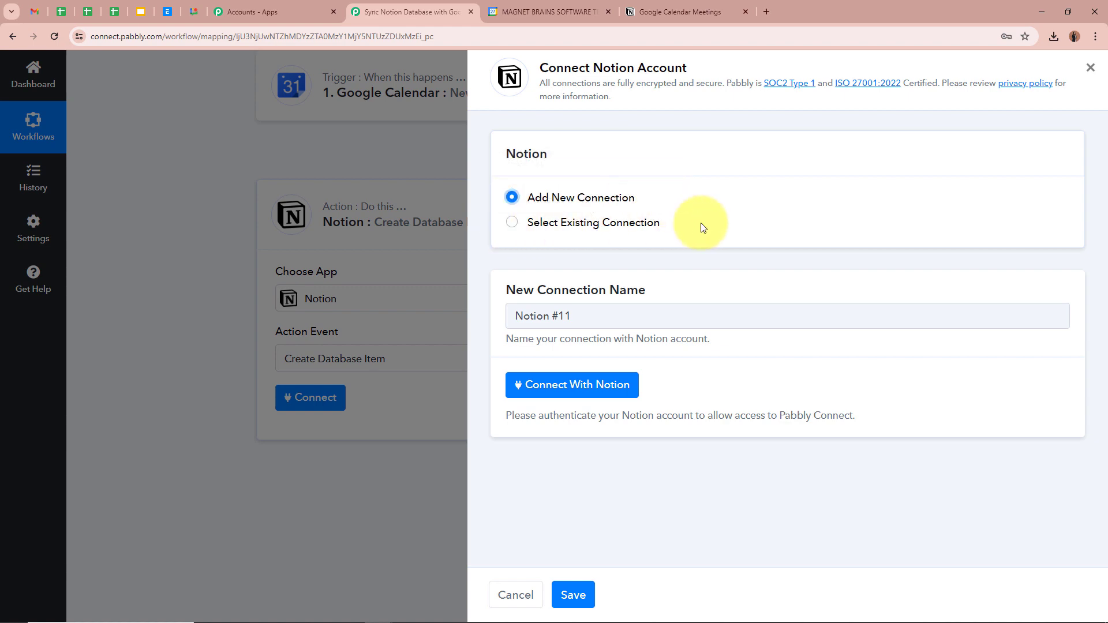
click(600, 391)
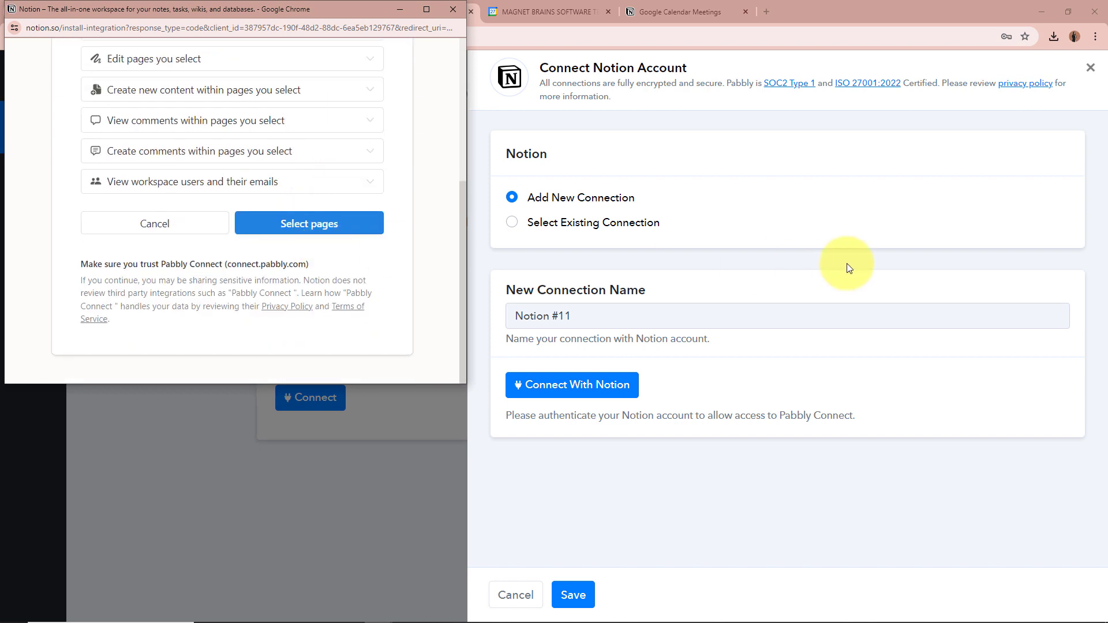
click(339, 232)
click(629, 18)
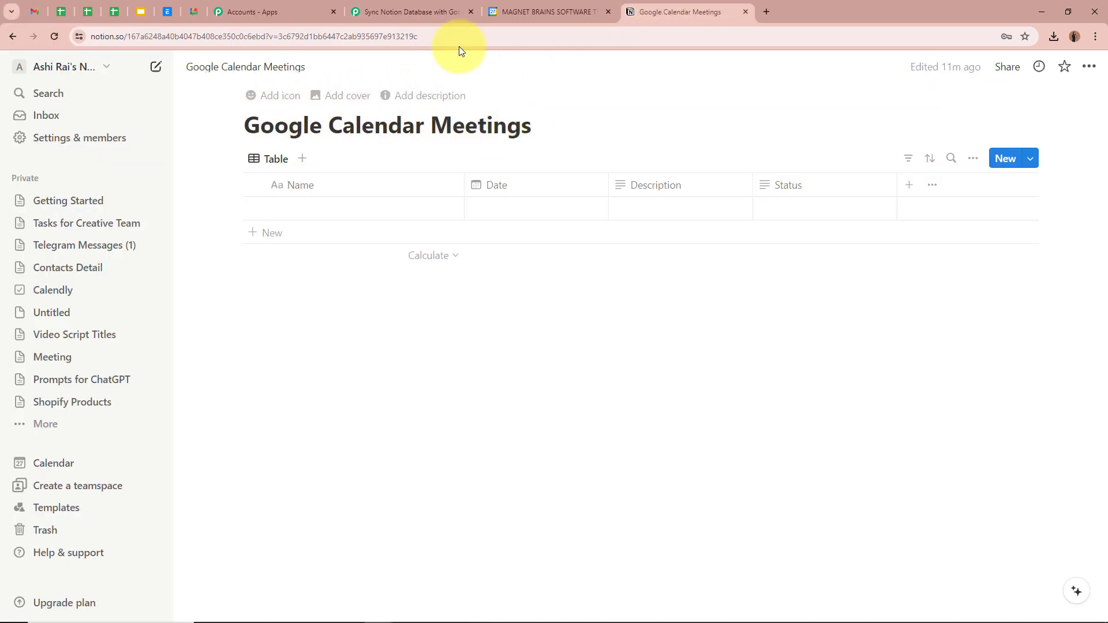
click(407, 11)
click(593, 388)
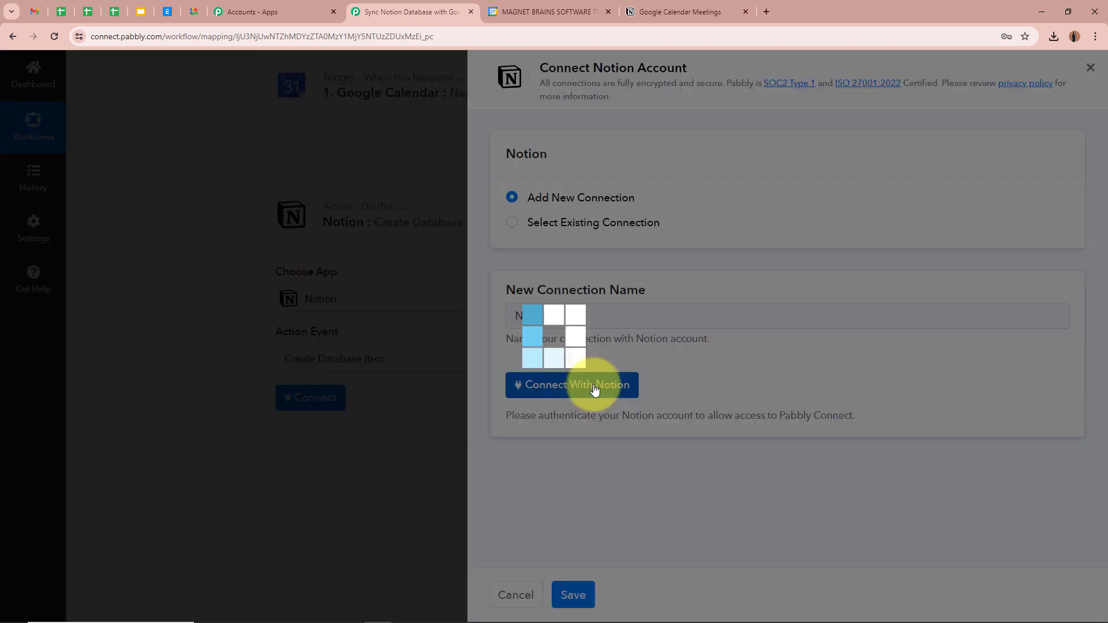
click(366, 234)
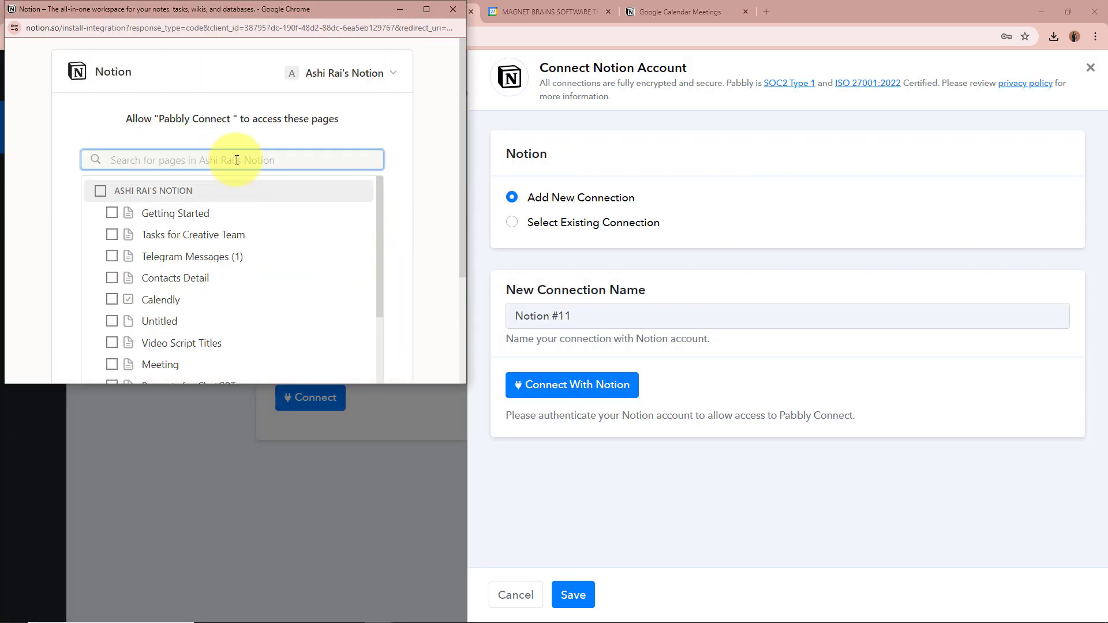
Step: Find the Google Calendar Meetings page among the Notion pages and allow Pabbly Connect to access it
text(Googl)
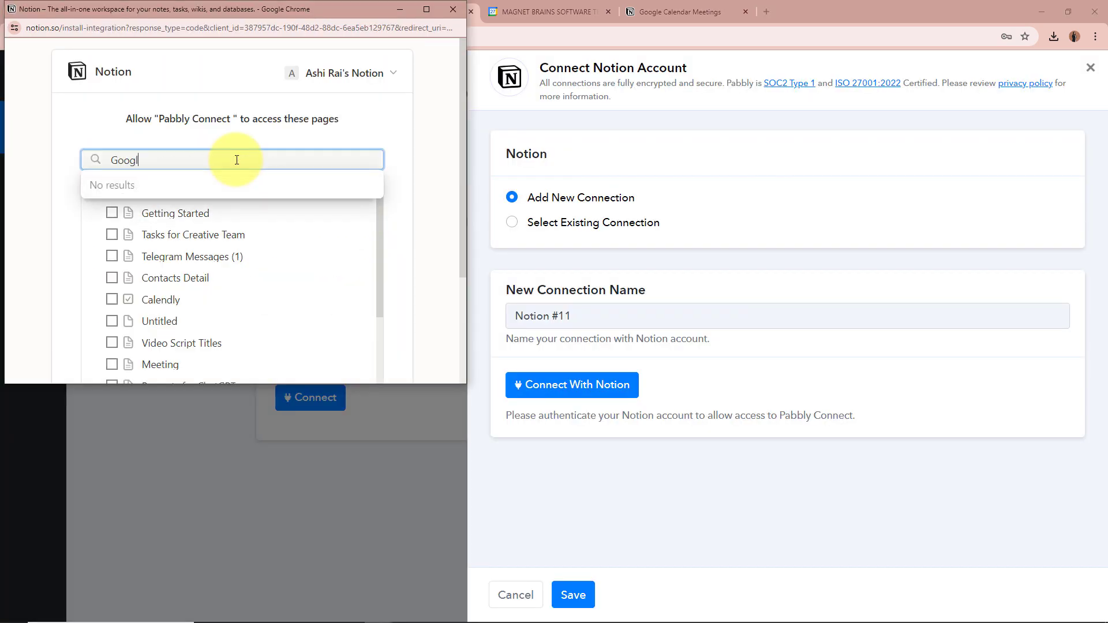
text(e)
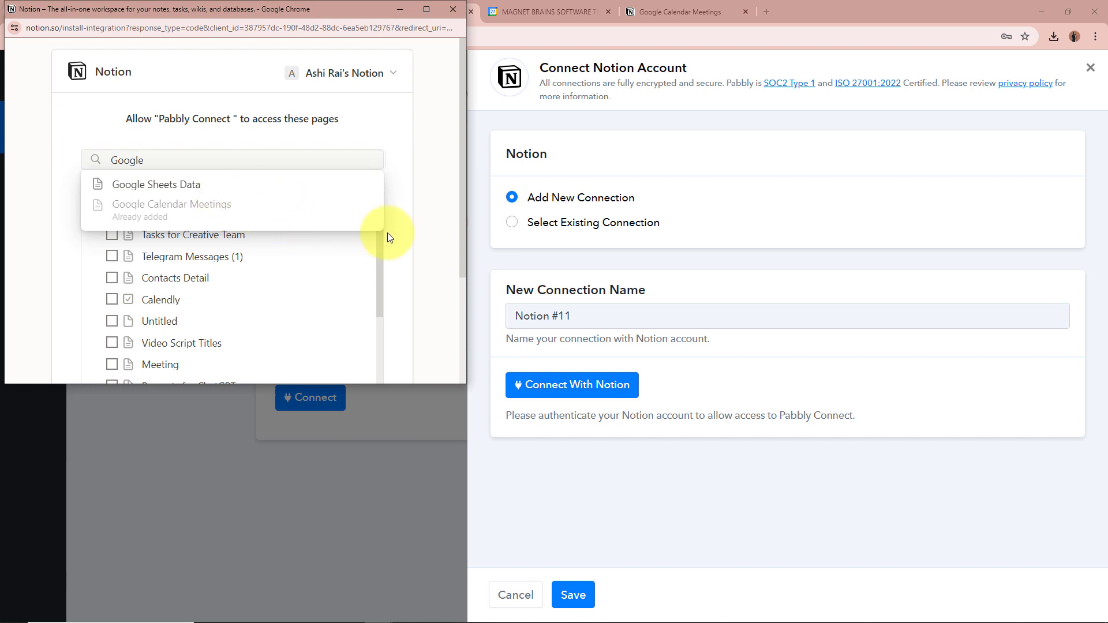
click(386, 233)
scroll(124, 247, down, 10)
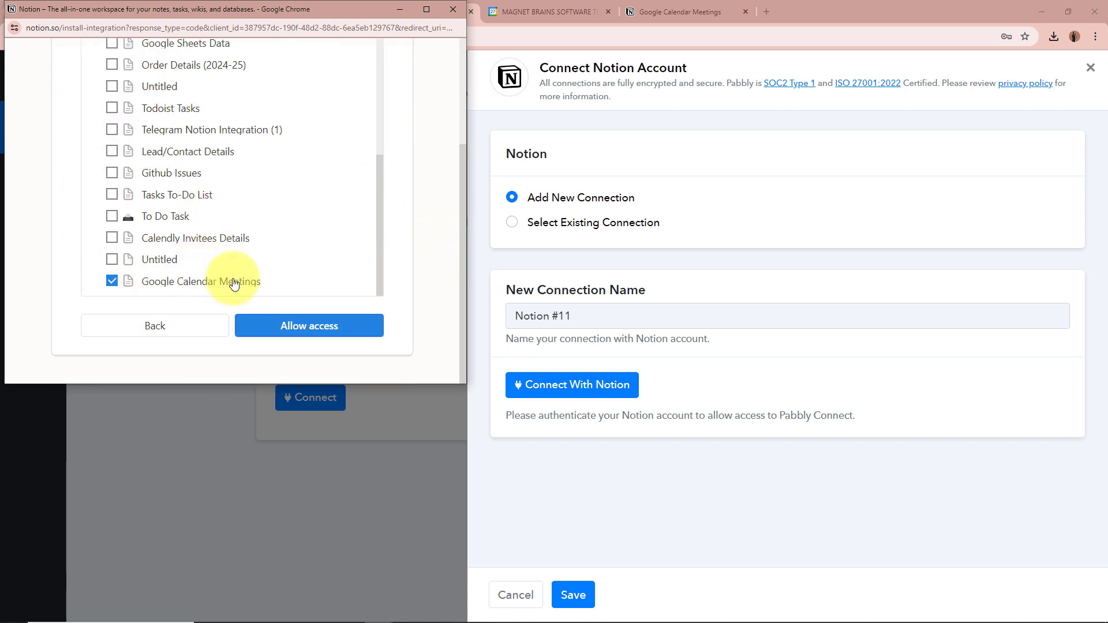
click(340, 335)
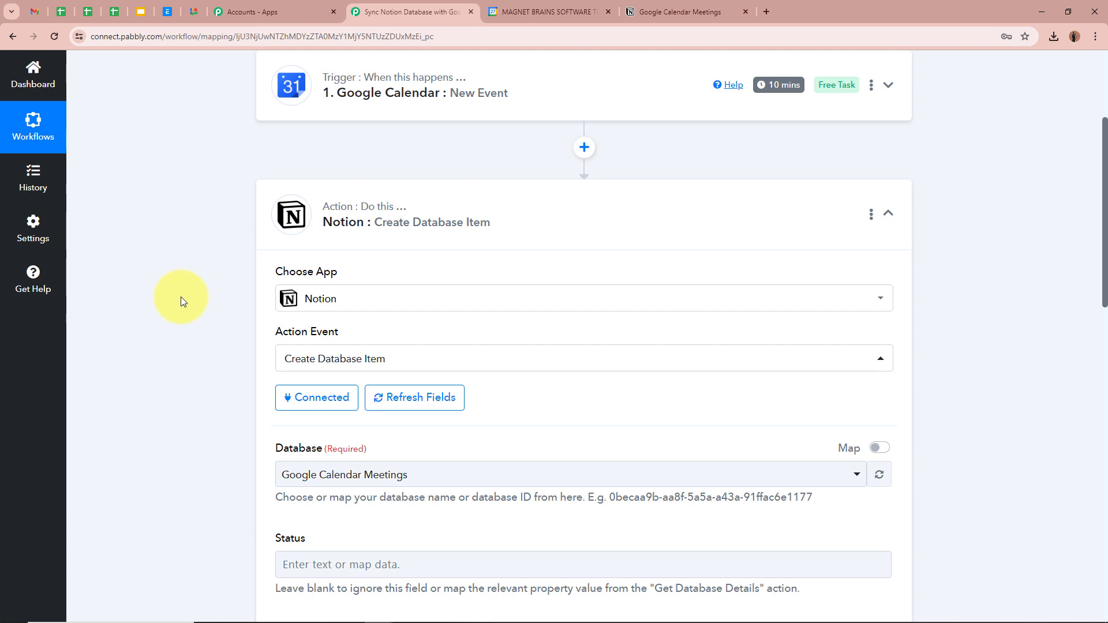
Step: Choose Google Calendar Meetings as the database for the Notion action
scroll(182, 299, down, 2)
scroll(182, 296, down, 2)
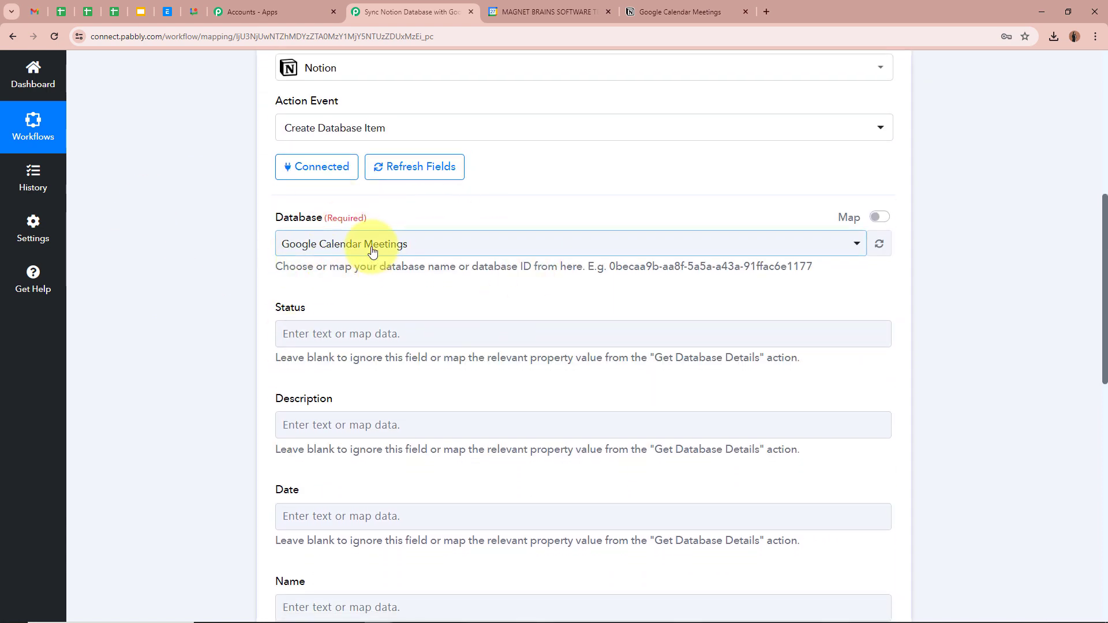
click(304, 249)
click(363, 311)
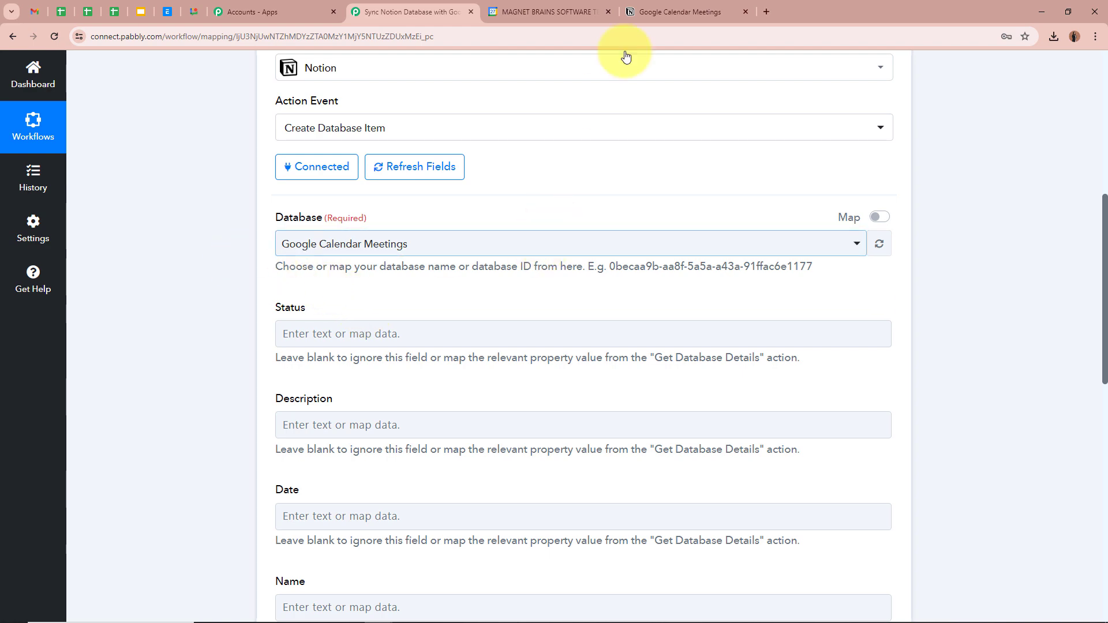
Step: Compare the Notion action's fields with the Google Calendar Meetings database's title and columns in Notion
click(664, 11)
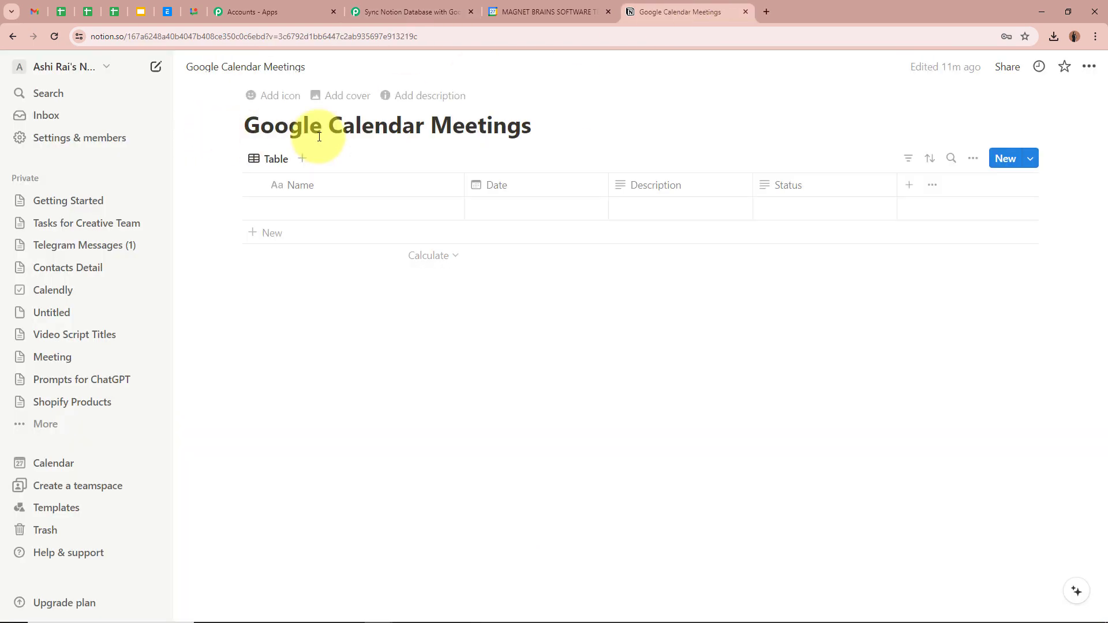
click(441, 12)
scroll(271, 263, down, 3)
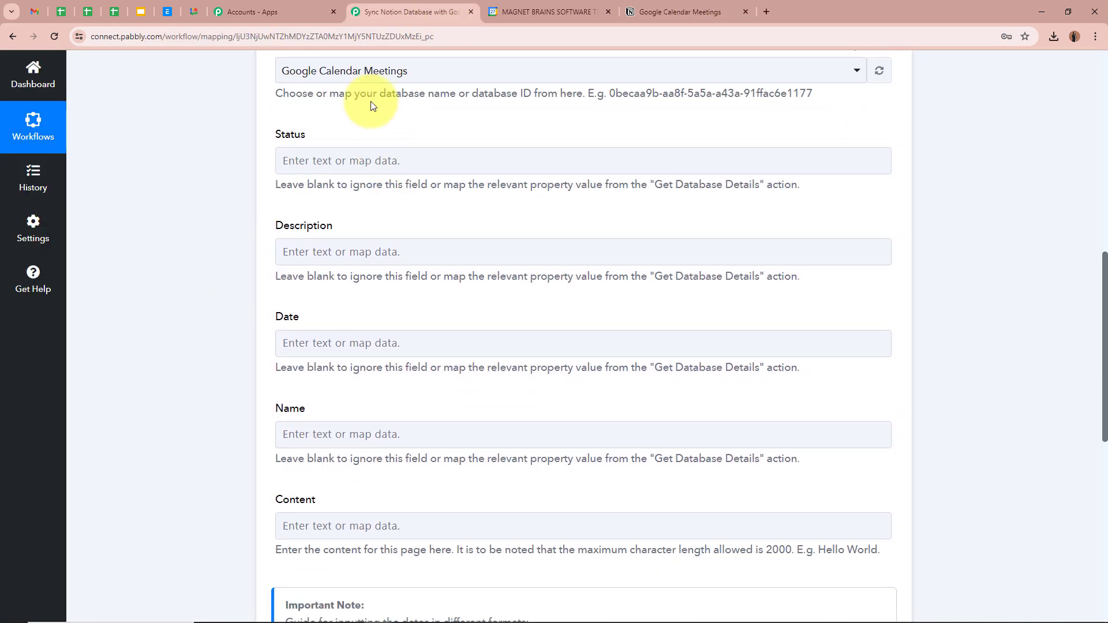
click(667, 10)
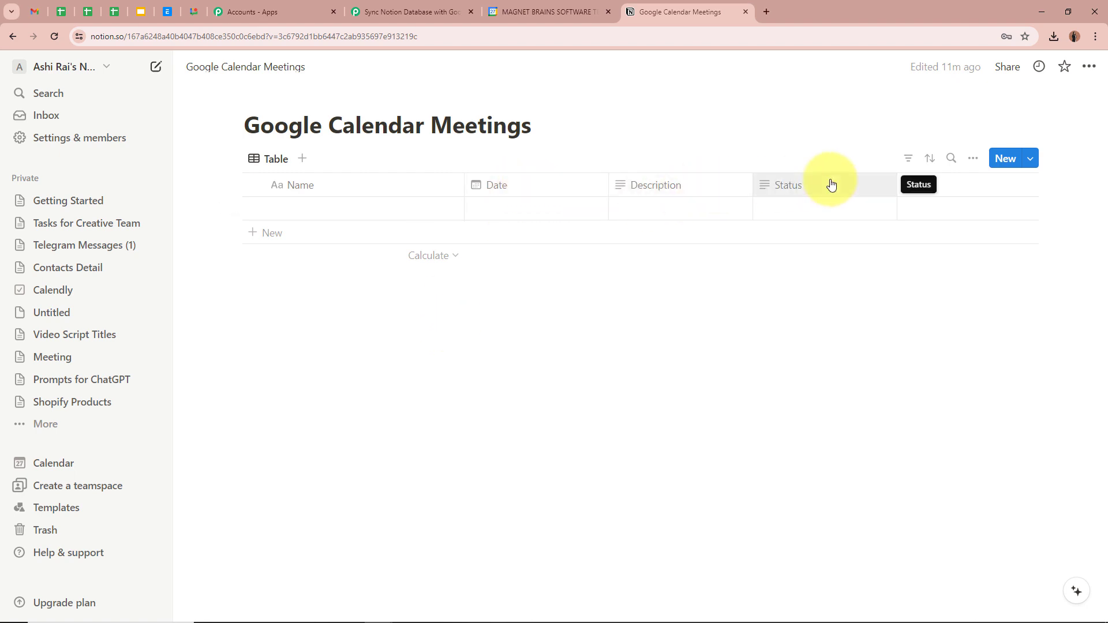
click(408, 12)
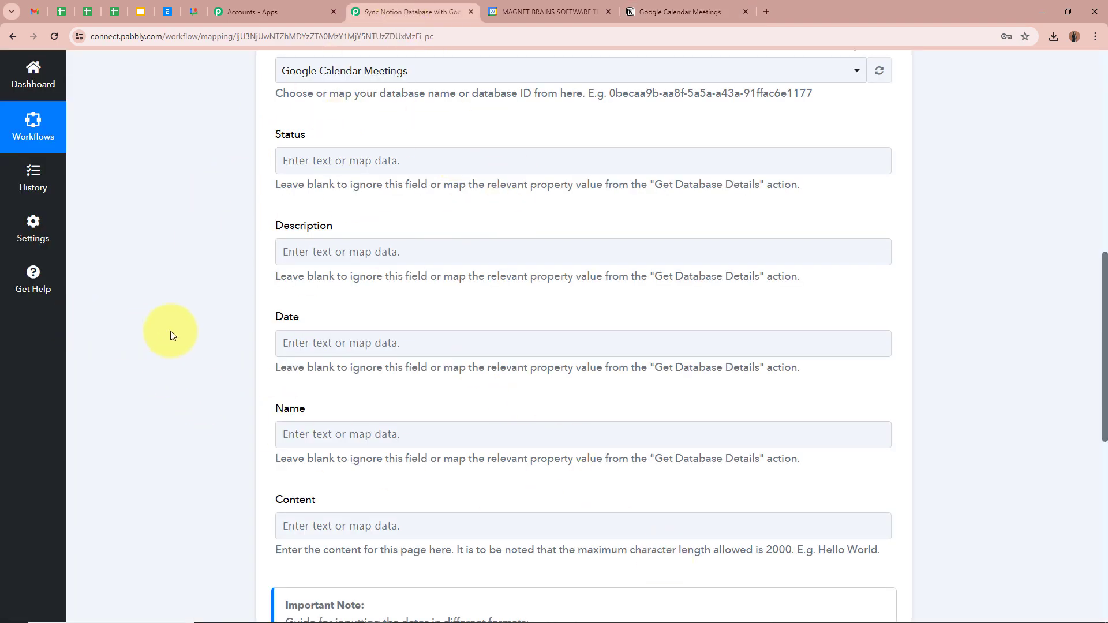
click(383, 160)
click(79, 242)
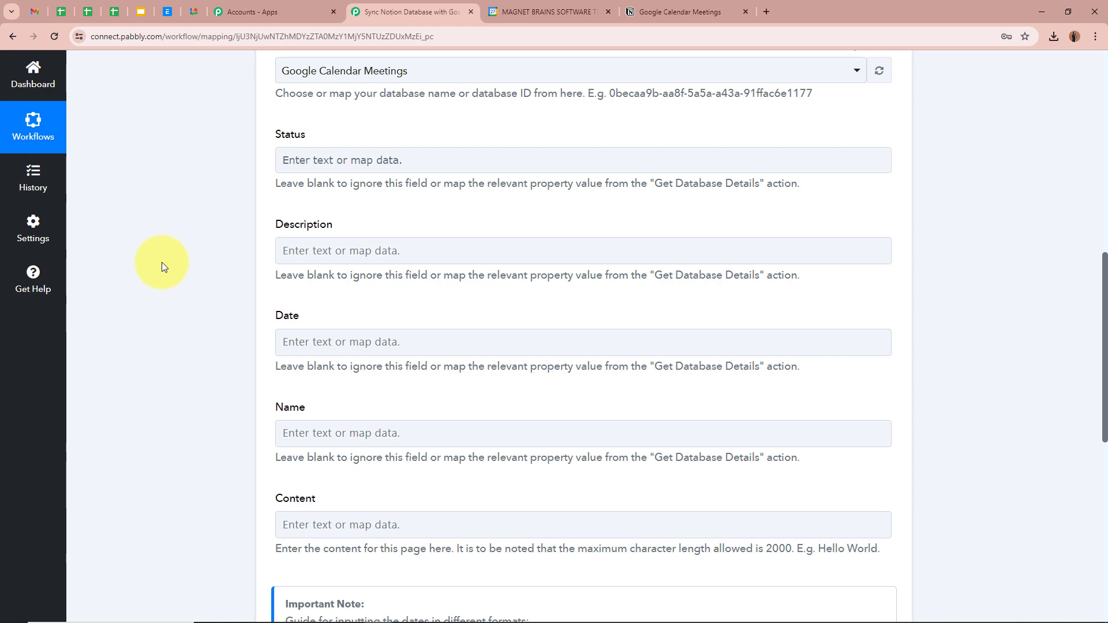
scroll(161, 262, up, 8)
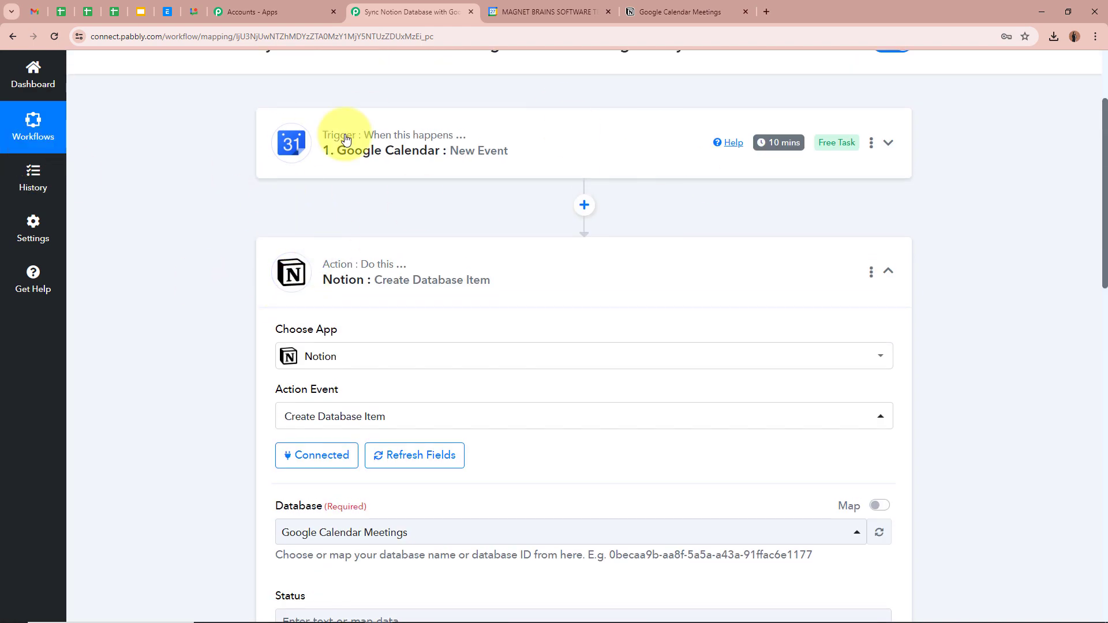
scroll(157, 279, down, 8)
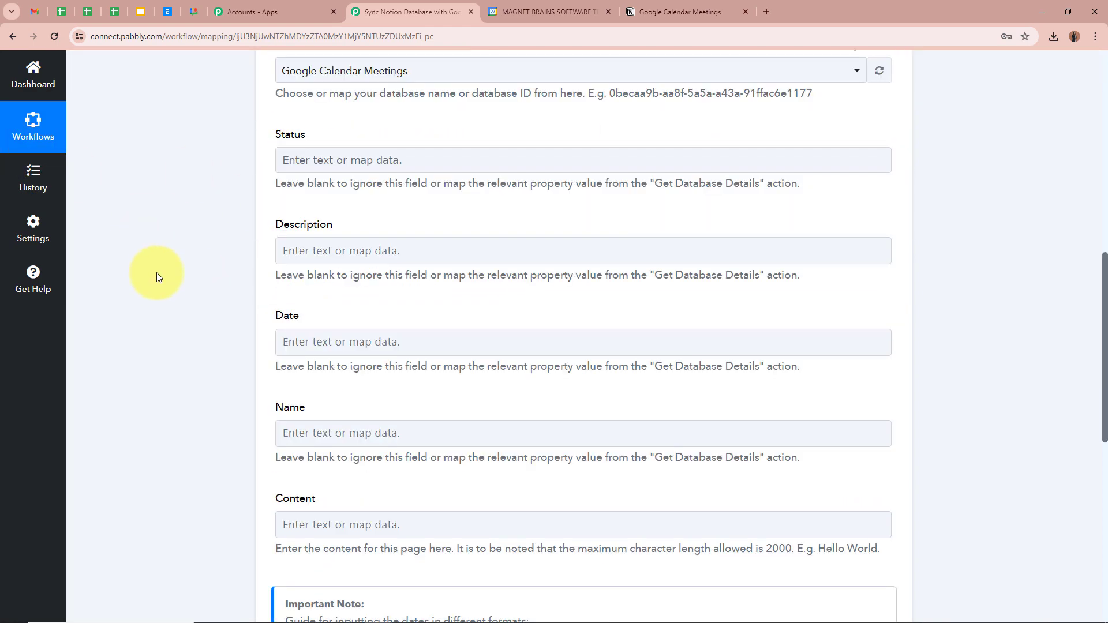
Step: Map the Status field to the Status value from the Google Calendar New Event trigger
click(365, 160)
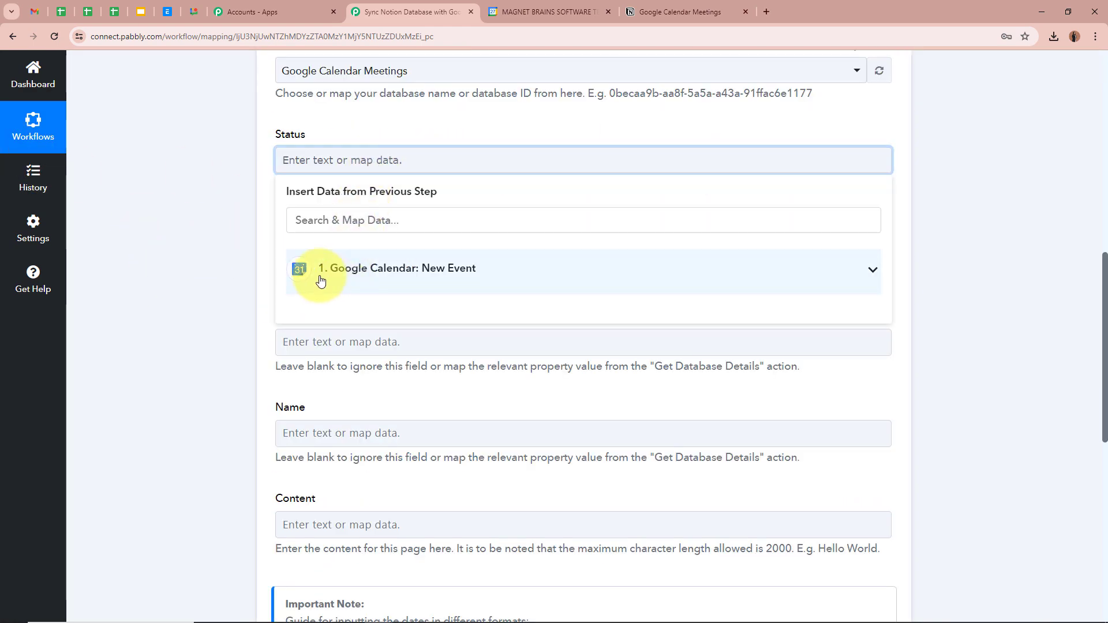
scroll(579, 282, up, 1)
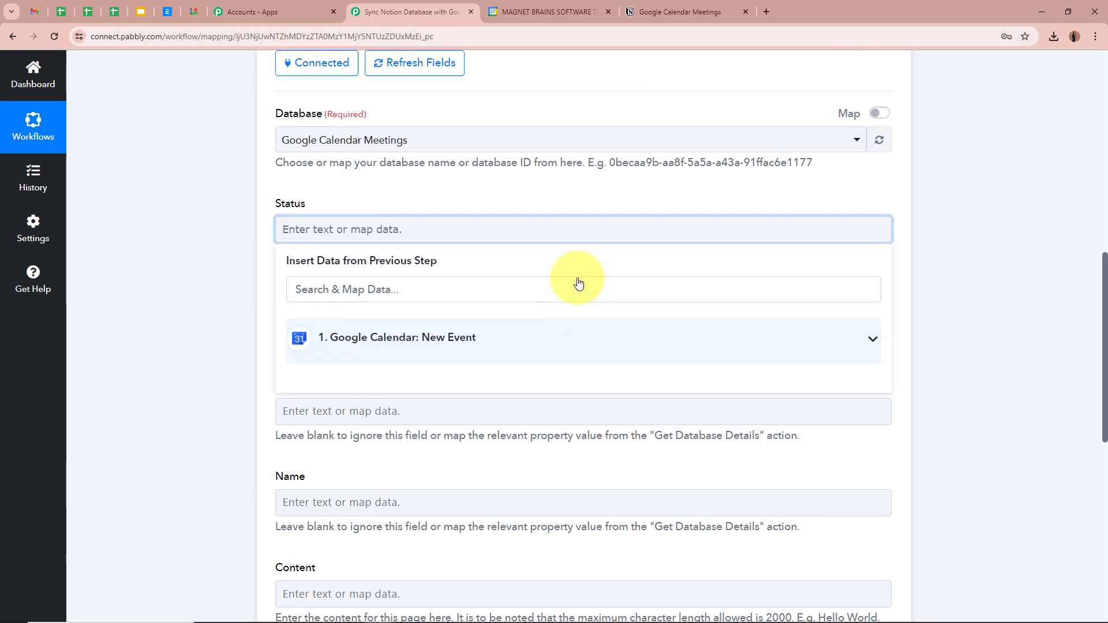
scroll(578, 283, up, 6)
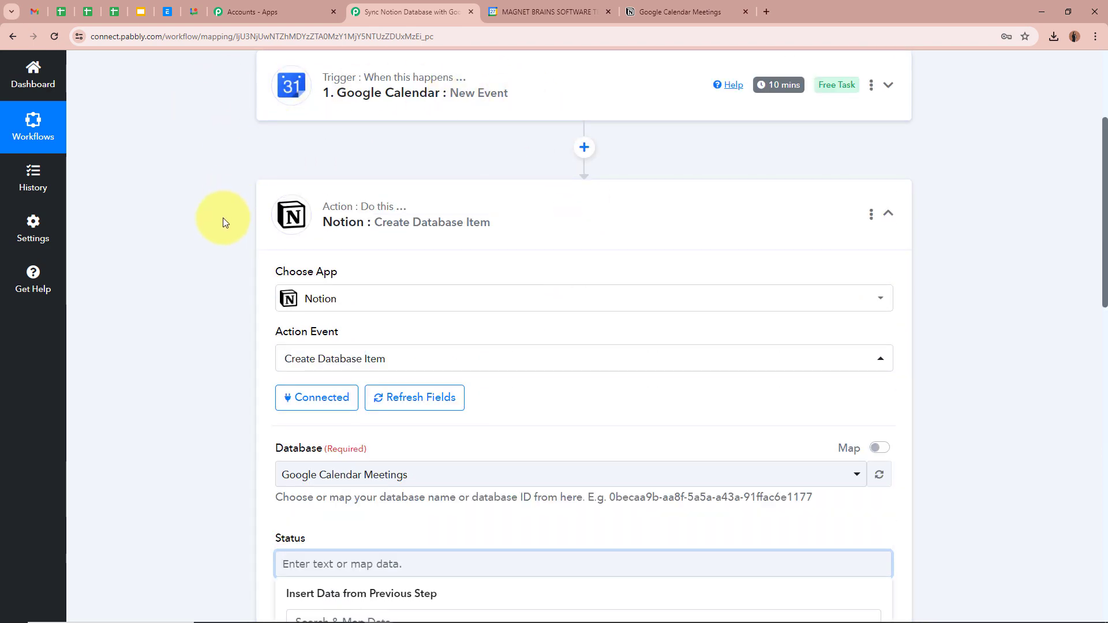
scroll(222, 219, down, 6)
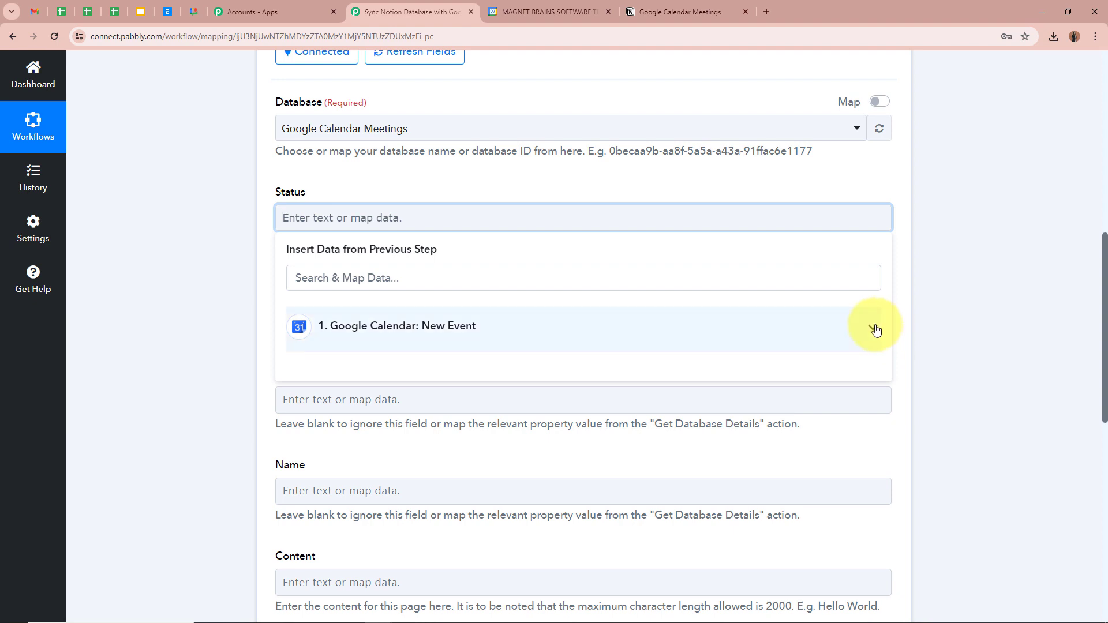
click(875, 329)
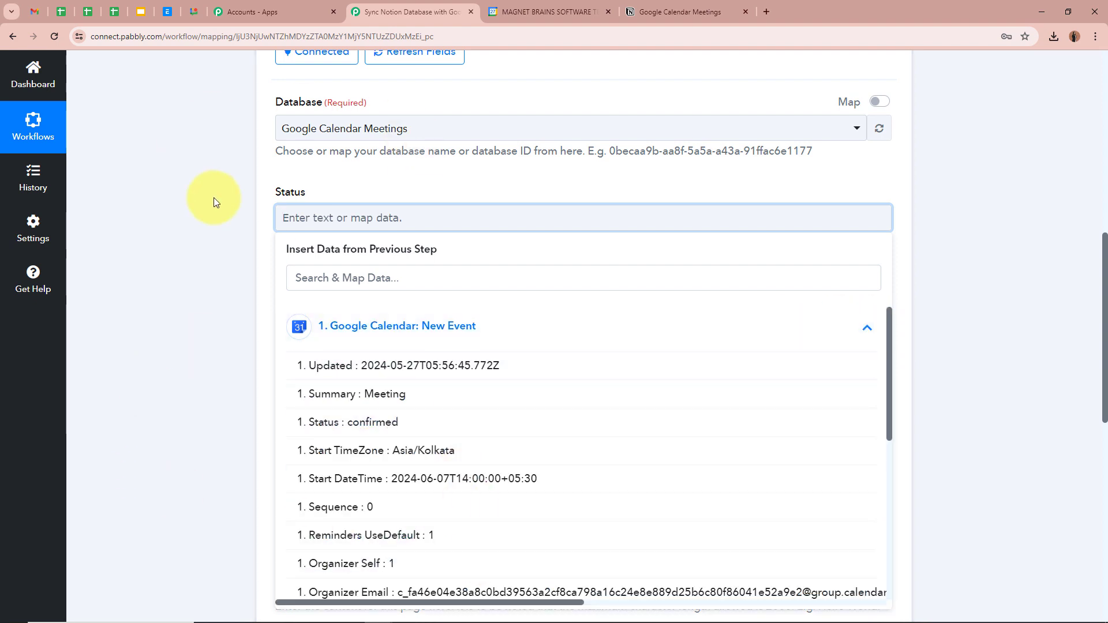
scroll(173, 254, down, 2)
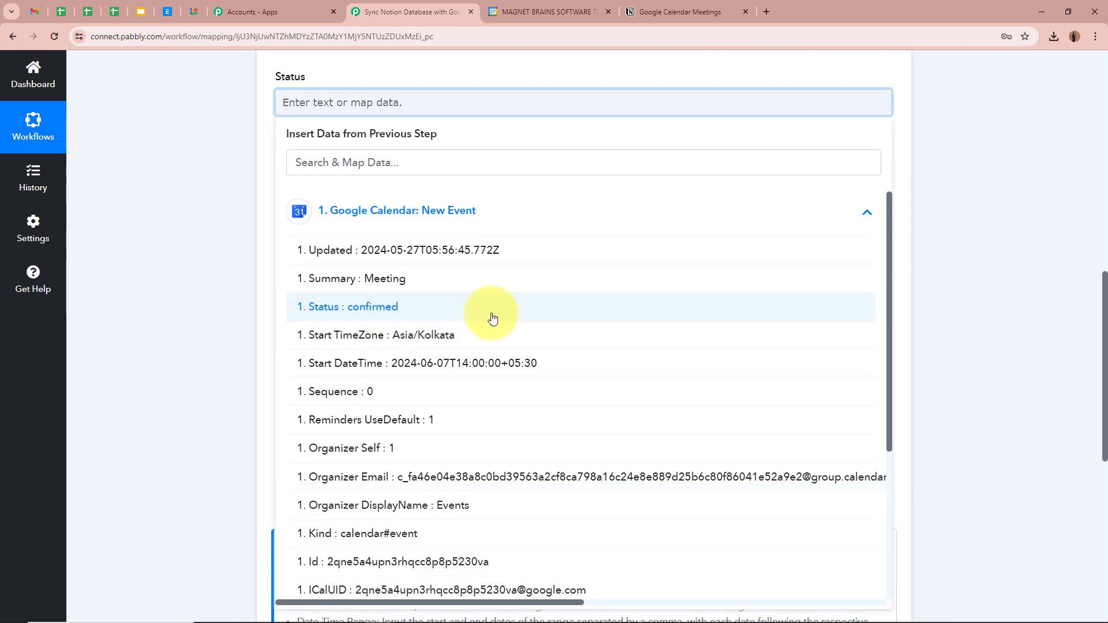
click(558, 312)
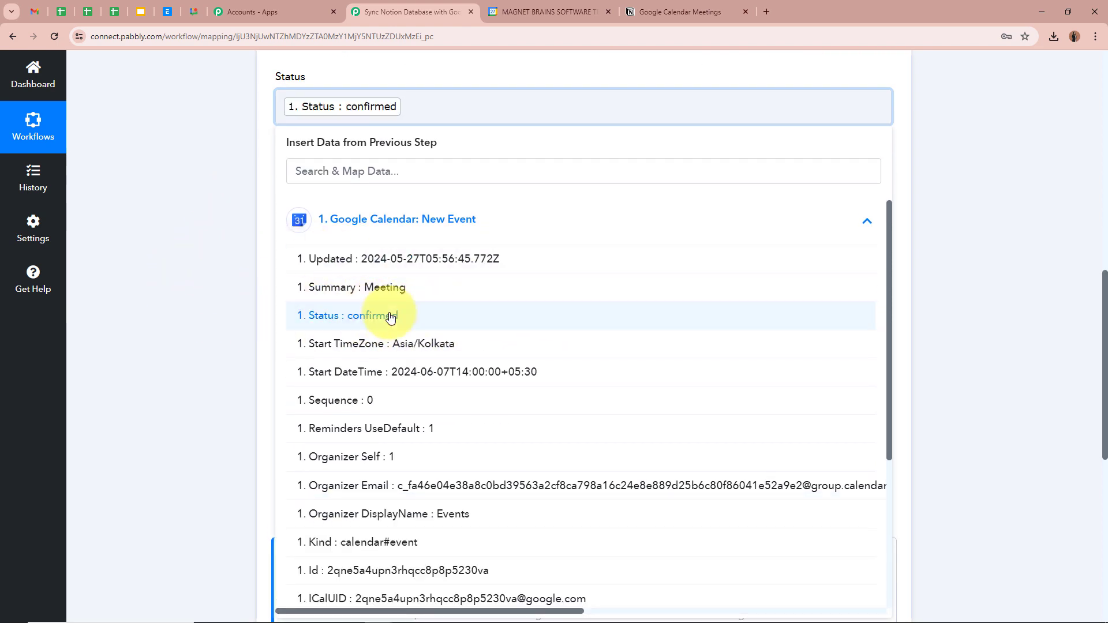
click(185, 240)
scroll(185, 240, up, 1)
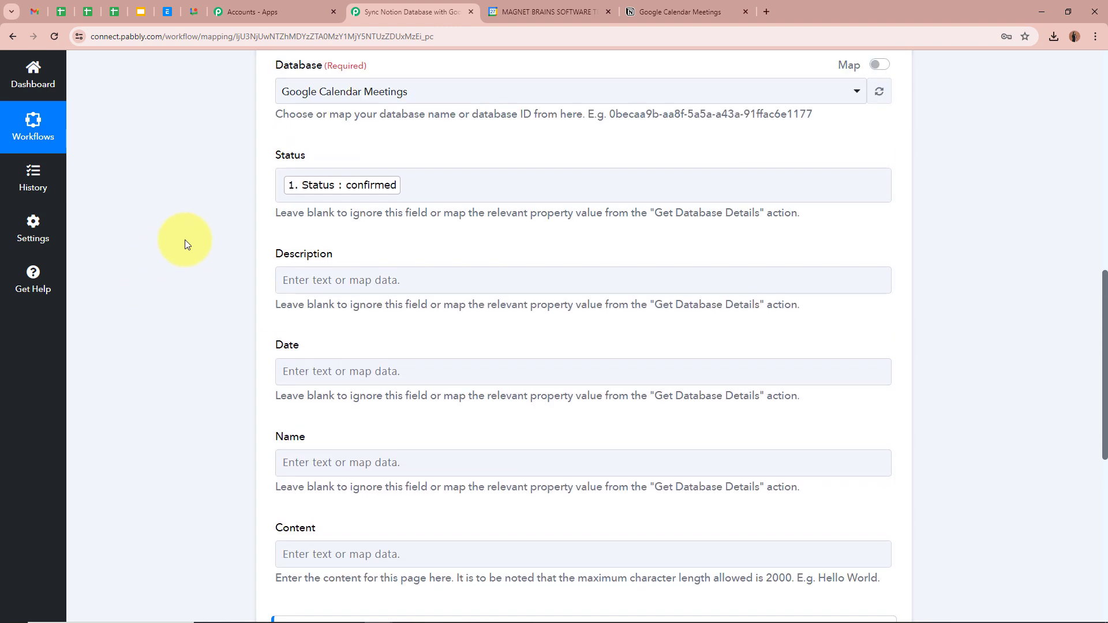
scroll(185, 240, up, 1)
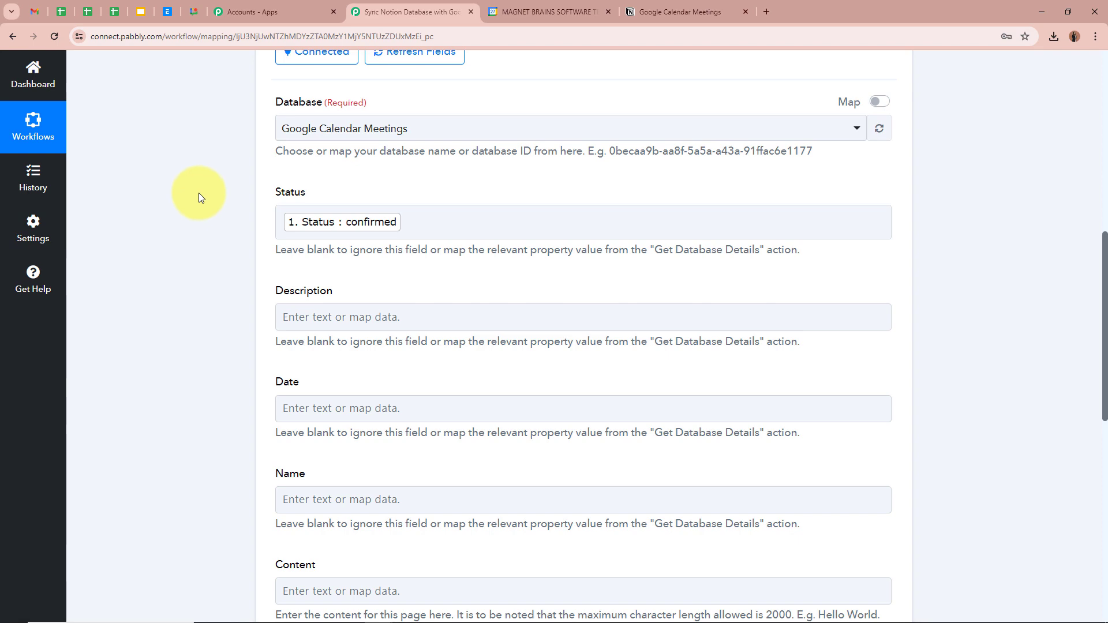
scroll(199, 194, up, 8)
scroll(198, 194, down, 4)
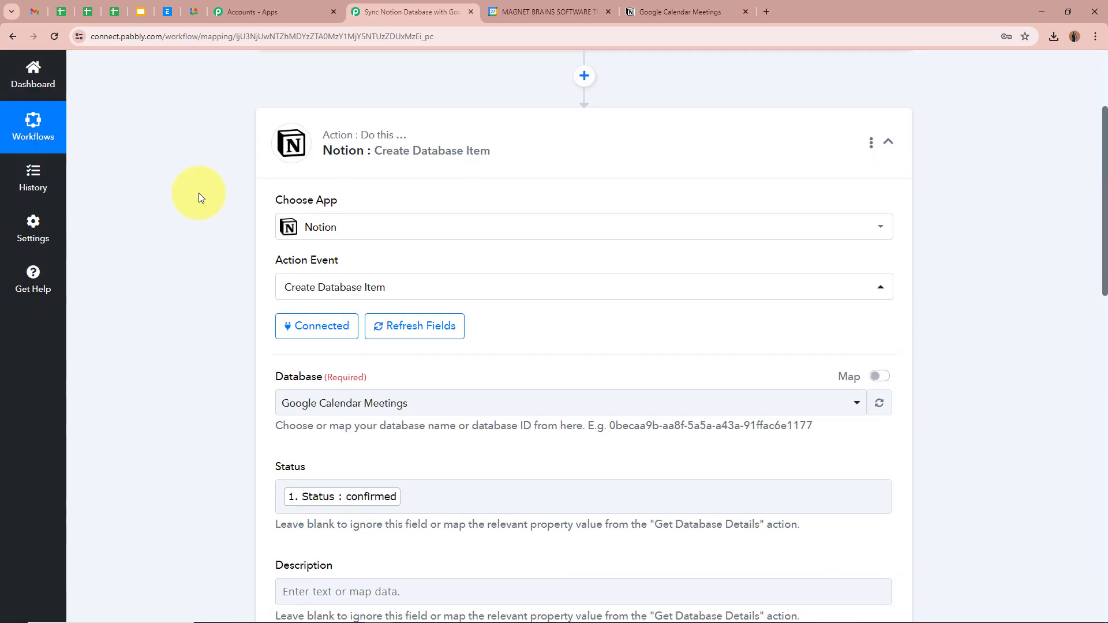
scroll(198, 193, down, 5)
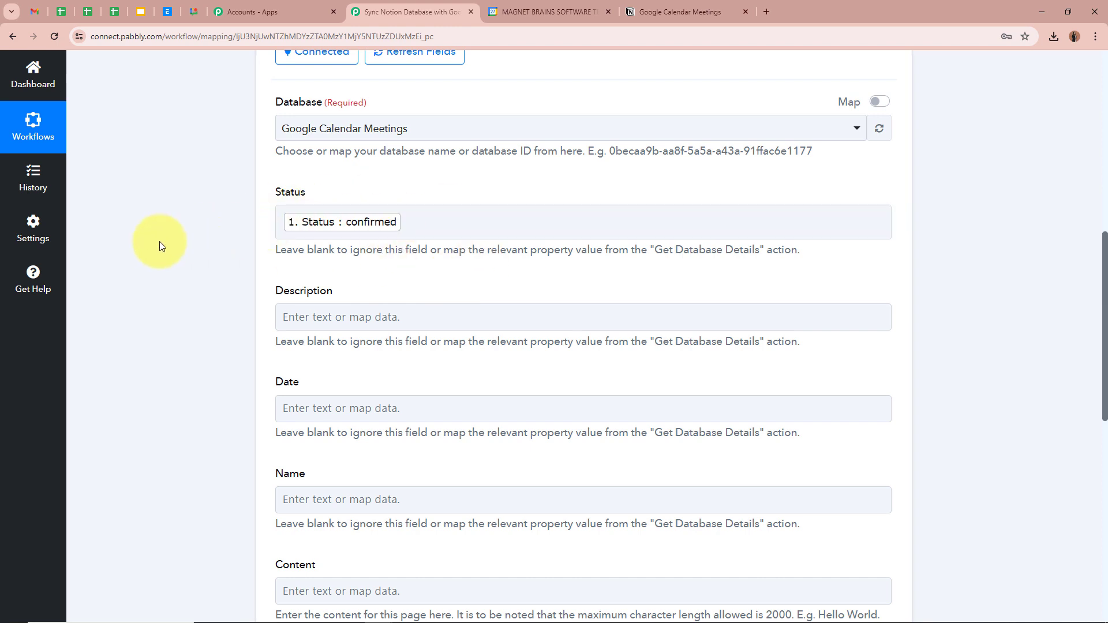
scroll(206, 289, down, 1)
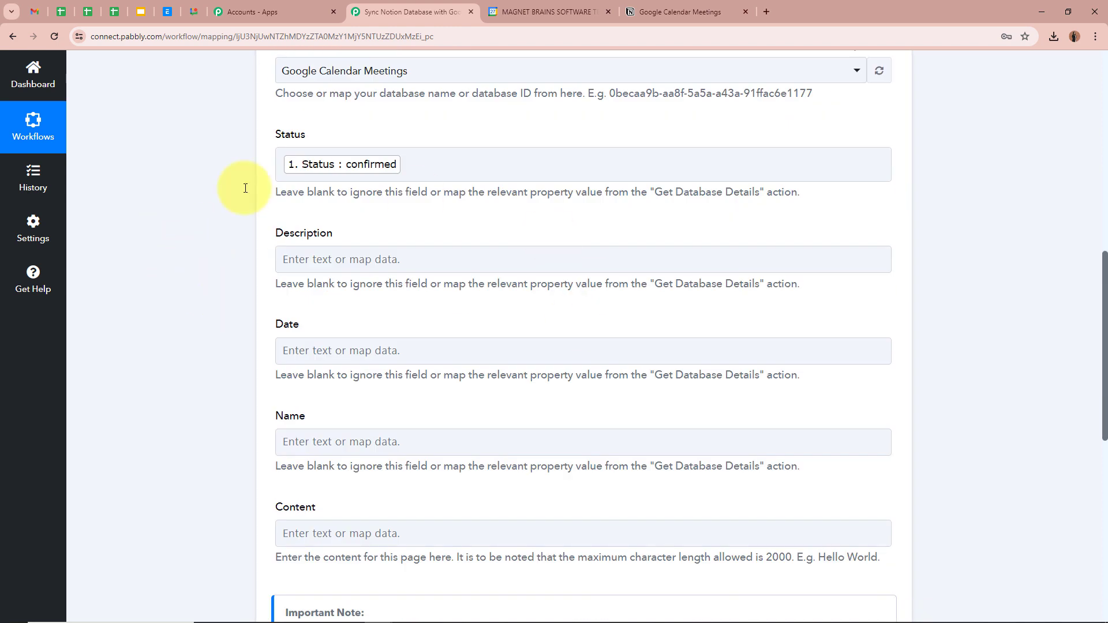
Step: Search the trigger data for "Des" and map the event's Description value to the Description field
scroll(230, 271, down, 2)
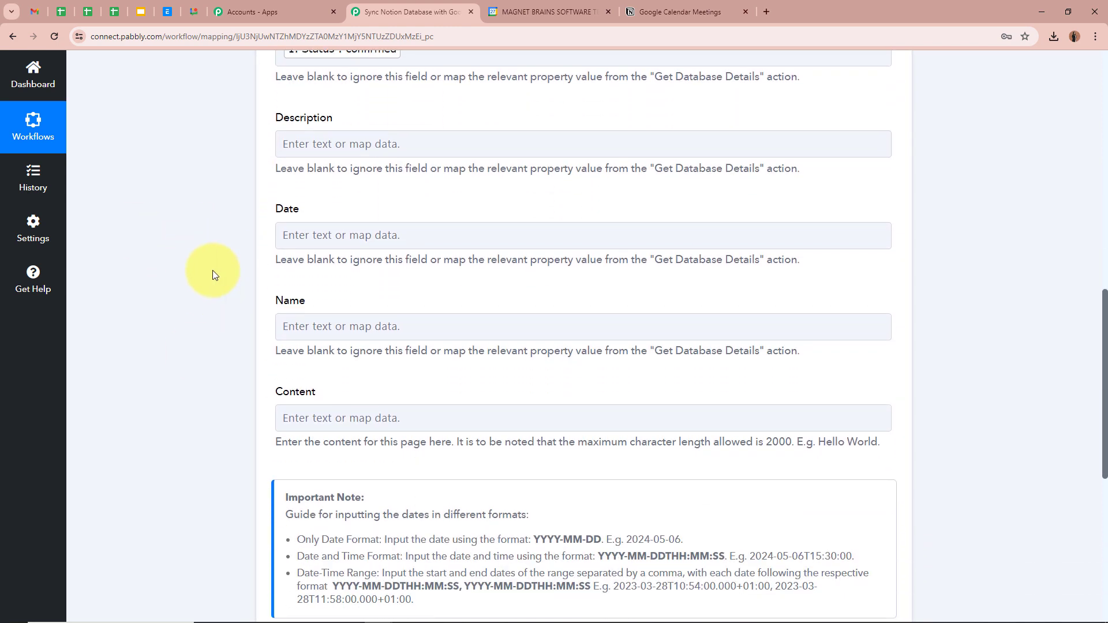
scroll(212, 270, up, 1)
click(425, 203)
click(390, 261)
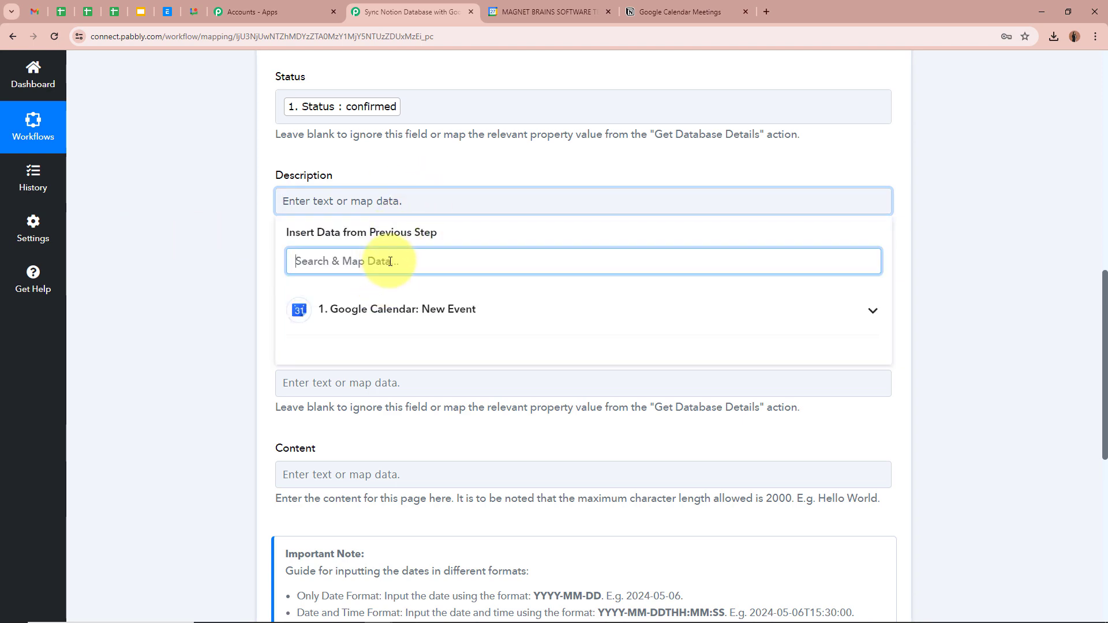
text(Des)
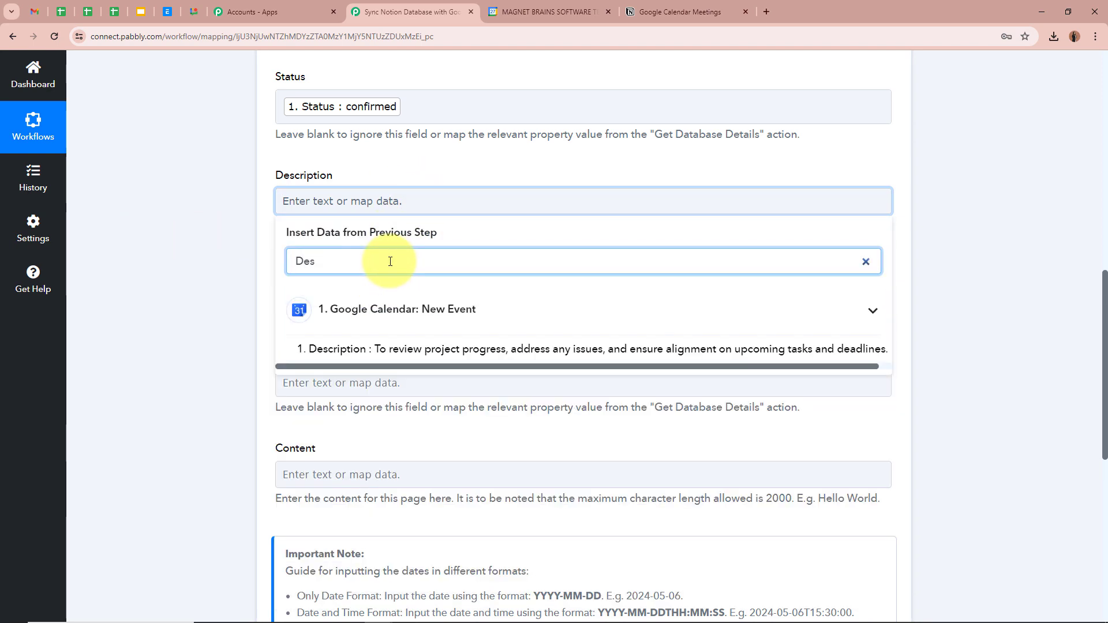
click(323, 349)
click(137, 275)
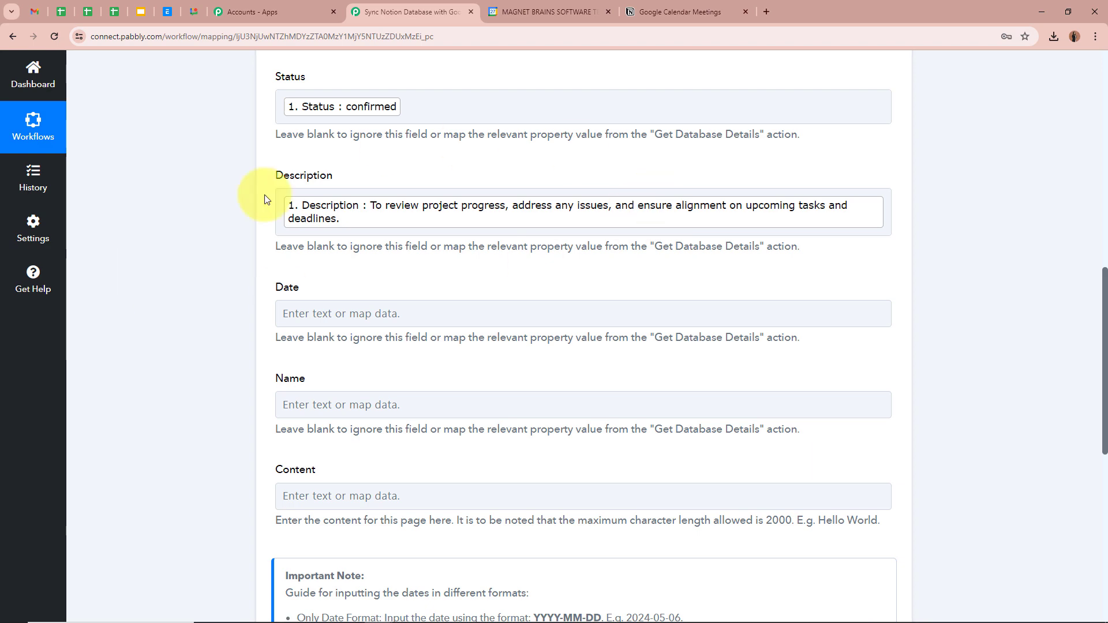
Step: Review the Notion action's date format notes and insert a Date/Time Formatter (Pabbly) action between the Google Calendar trigger and the Notion action
scroll(265, 199, down, 3)
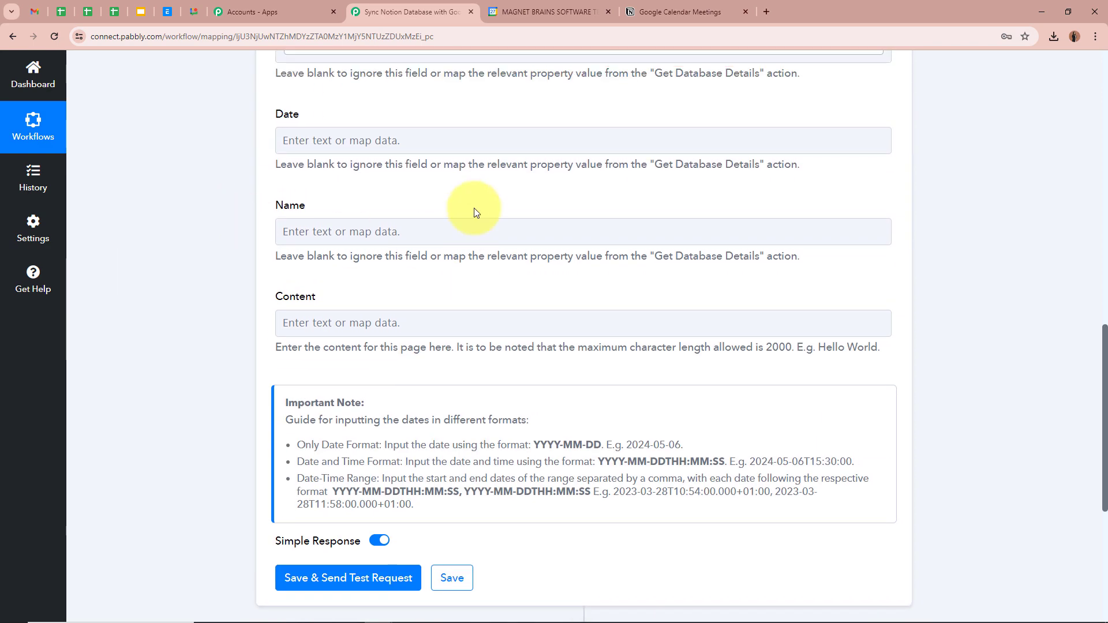
scroll(221, 165, down, 2)
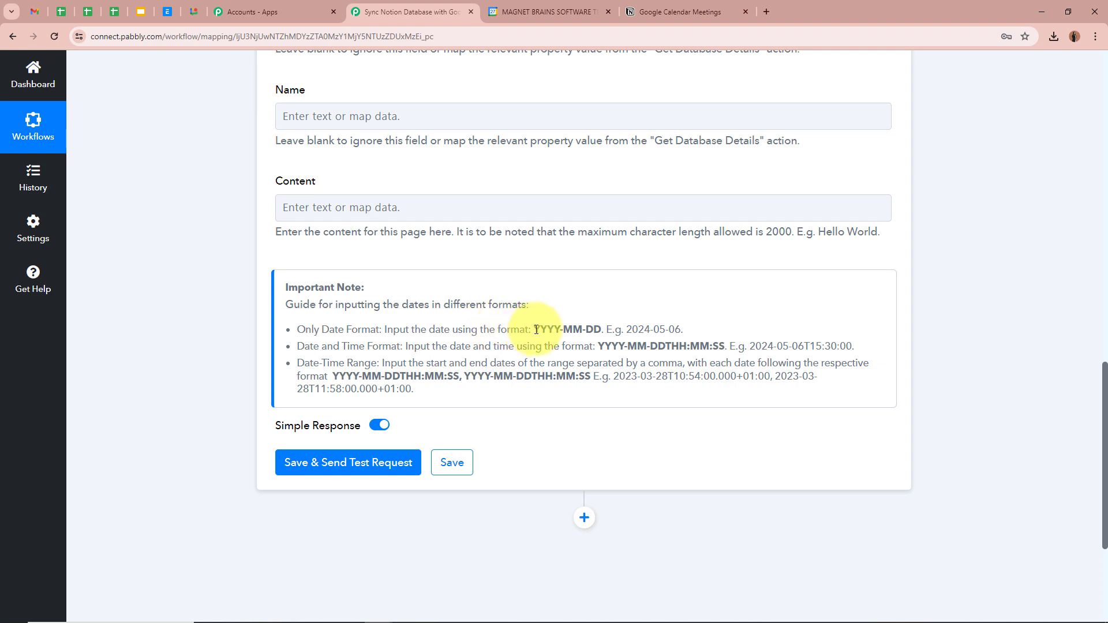
drag(534, 329, 594, 328)
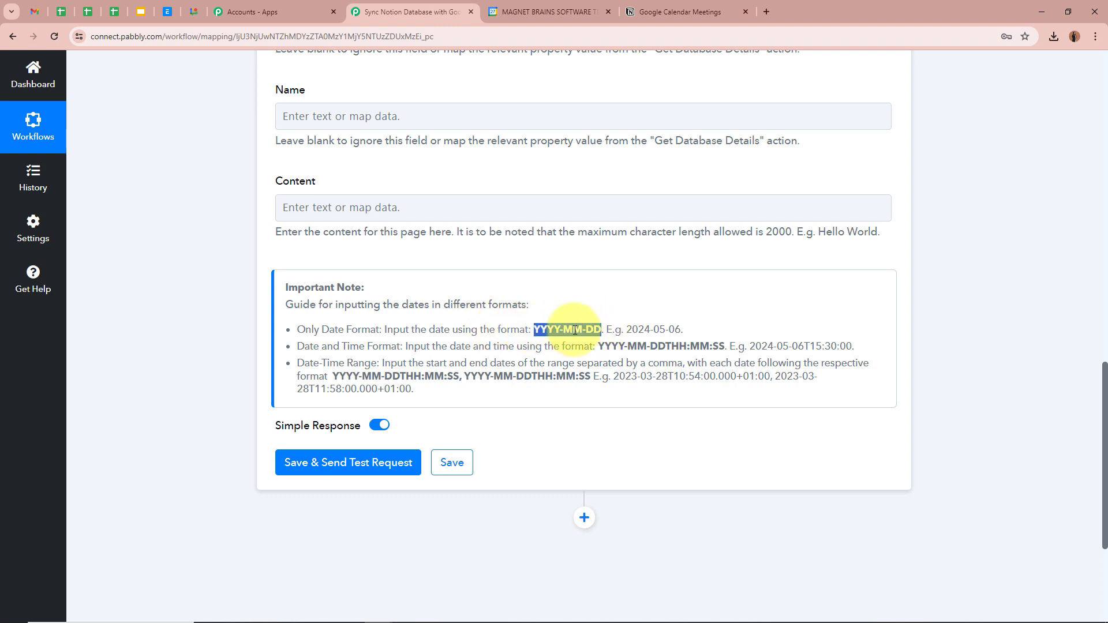
click(968, 289)
scroll(967, 285, up, 15)
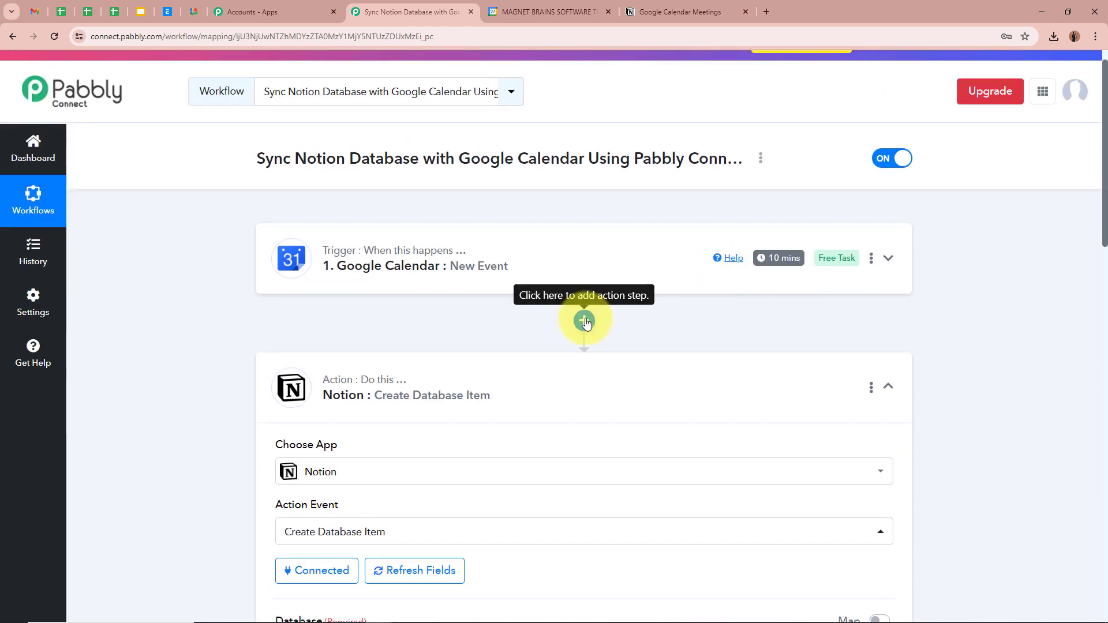
click(584, 320)
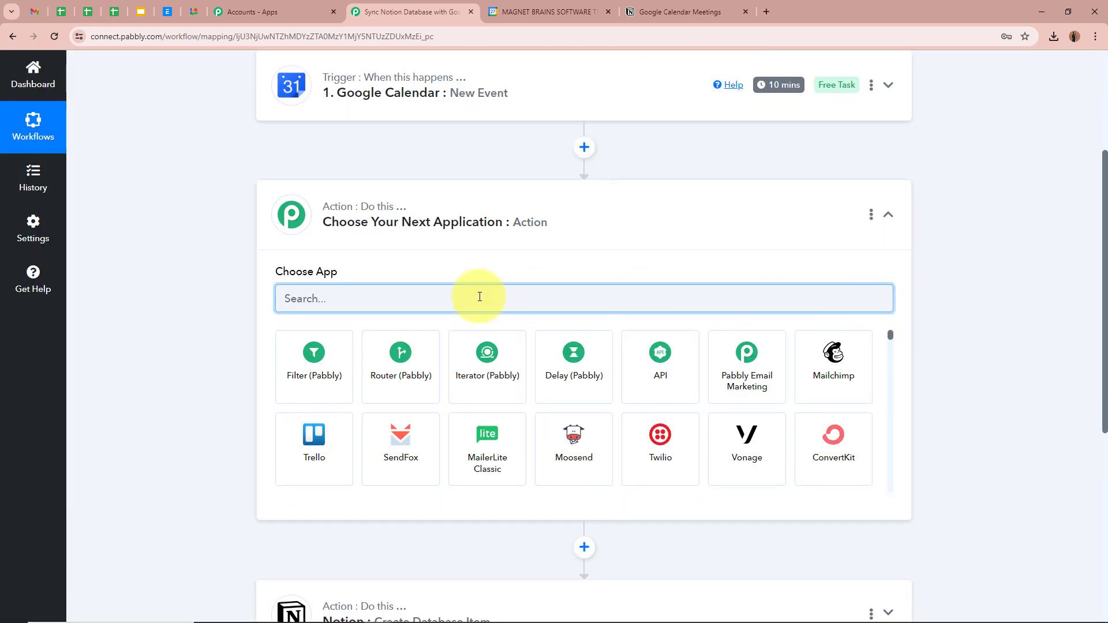
text(Date)
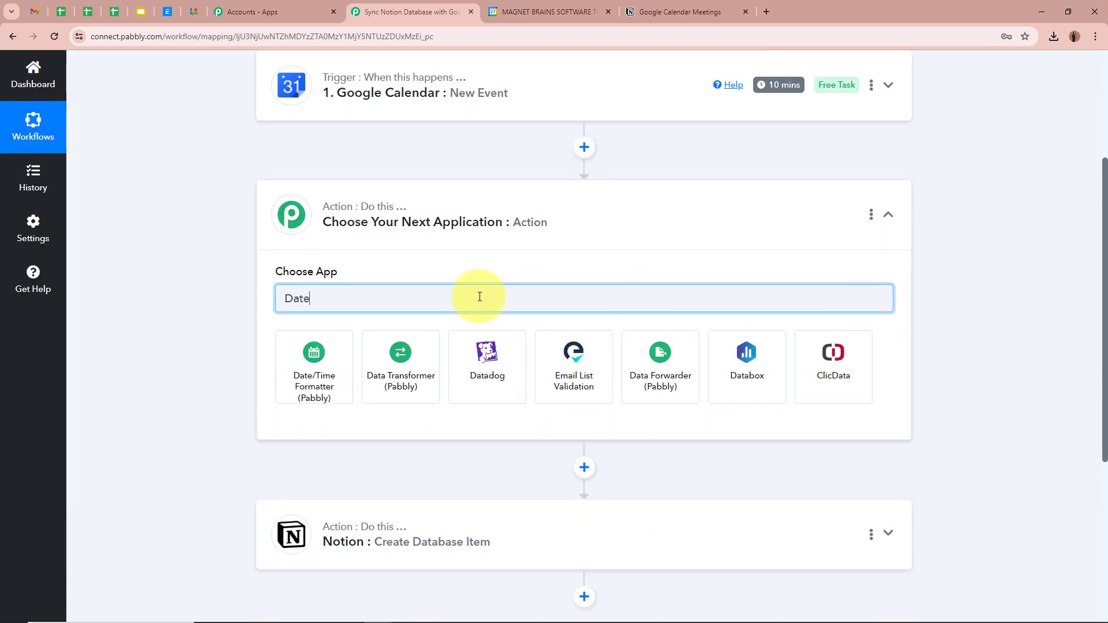
click(304, 343)
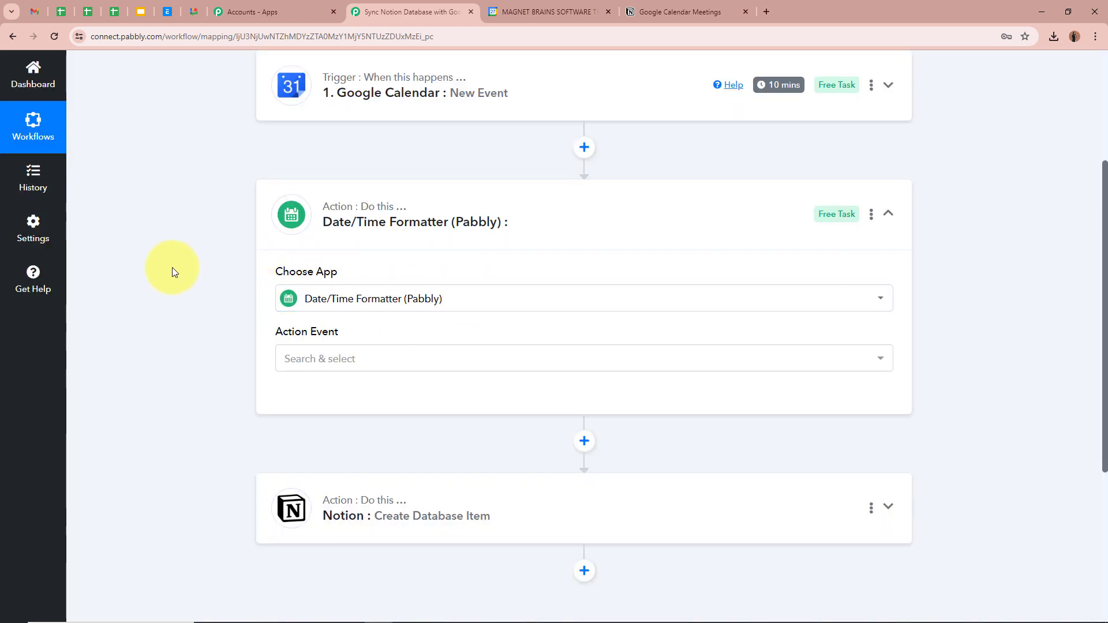
Step: Choose Format Date with Time Zone as the Date/Time Formatter's action event and connect it
scroll(172, 268, down, 2)
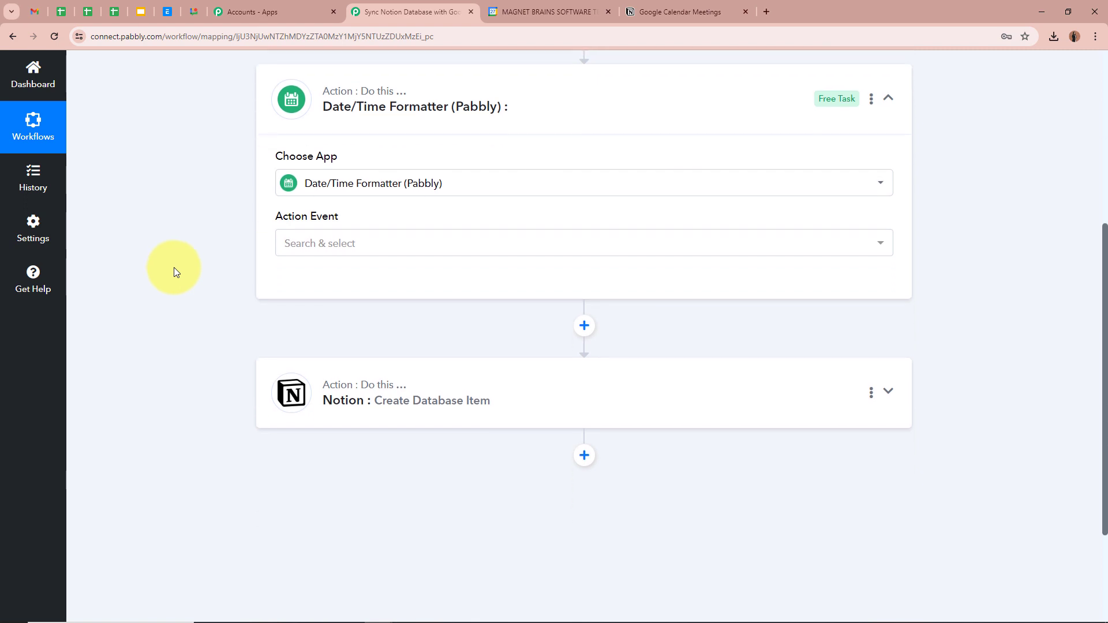
click(386, 243)
click(369, 315)
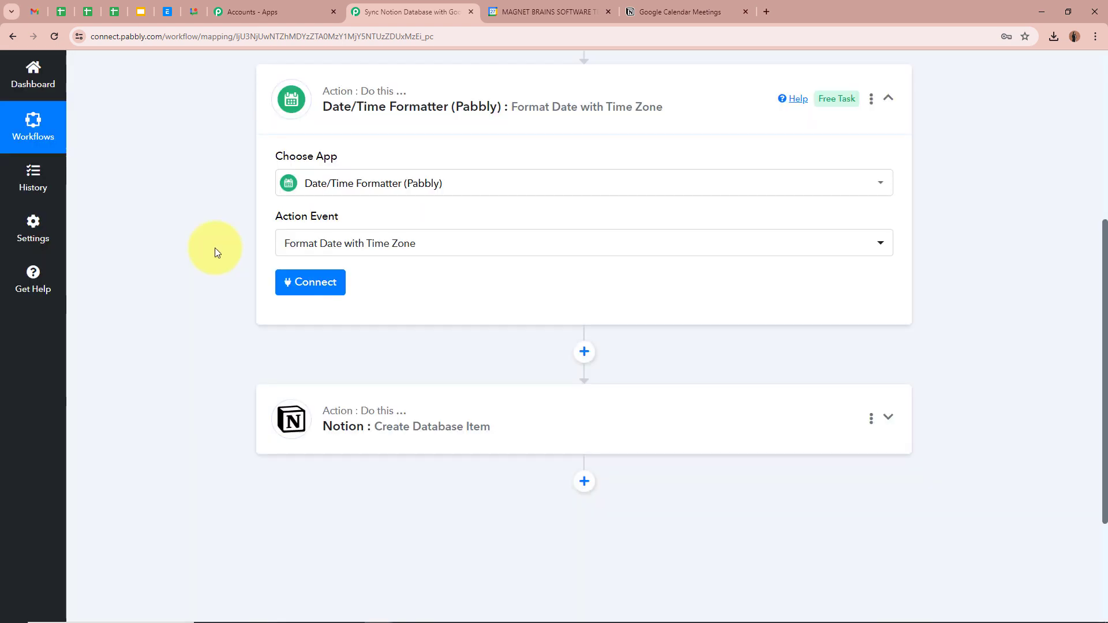
click(309, 283)
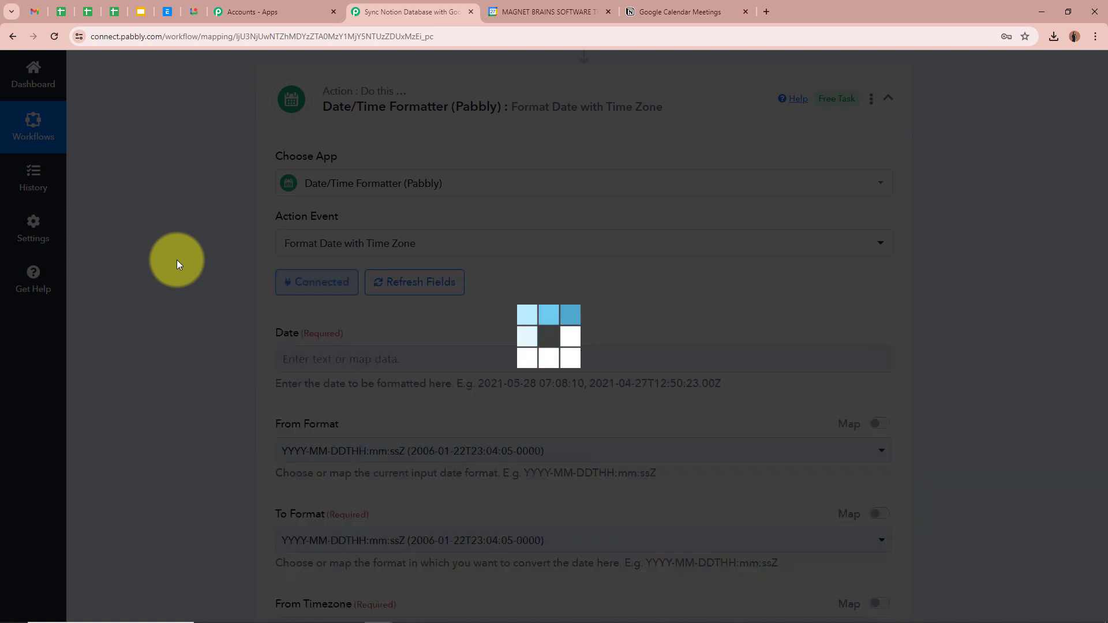
Step: Map the formatter's Date field to the Start DateTime value from the Google Calendar New Event trigger
scroll(182, 253, down, 2)
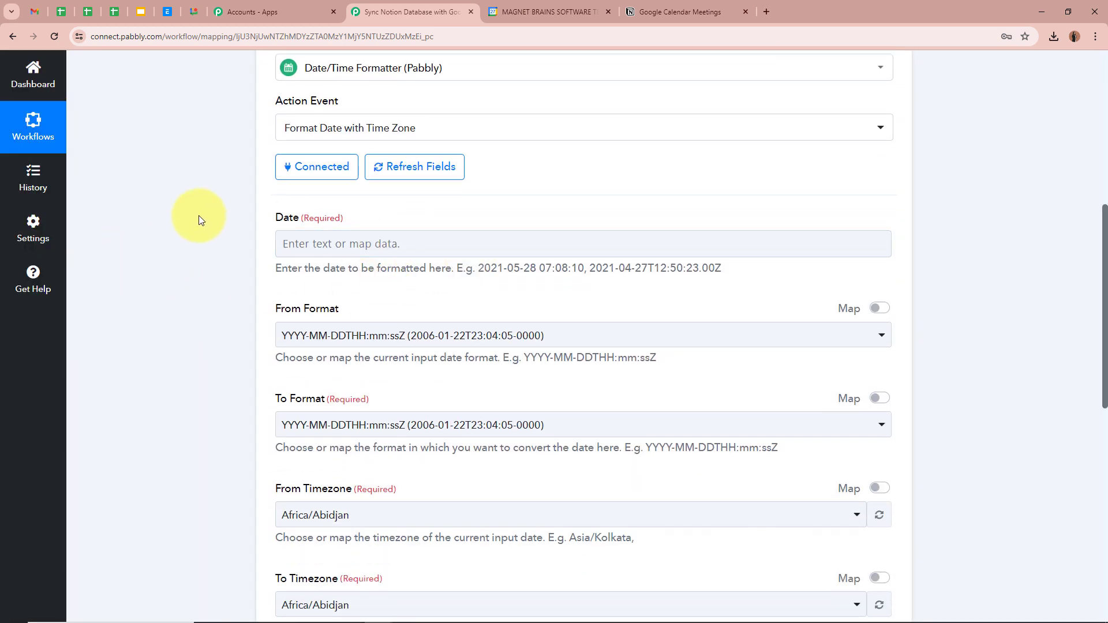
click(370, 244)
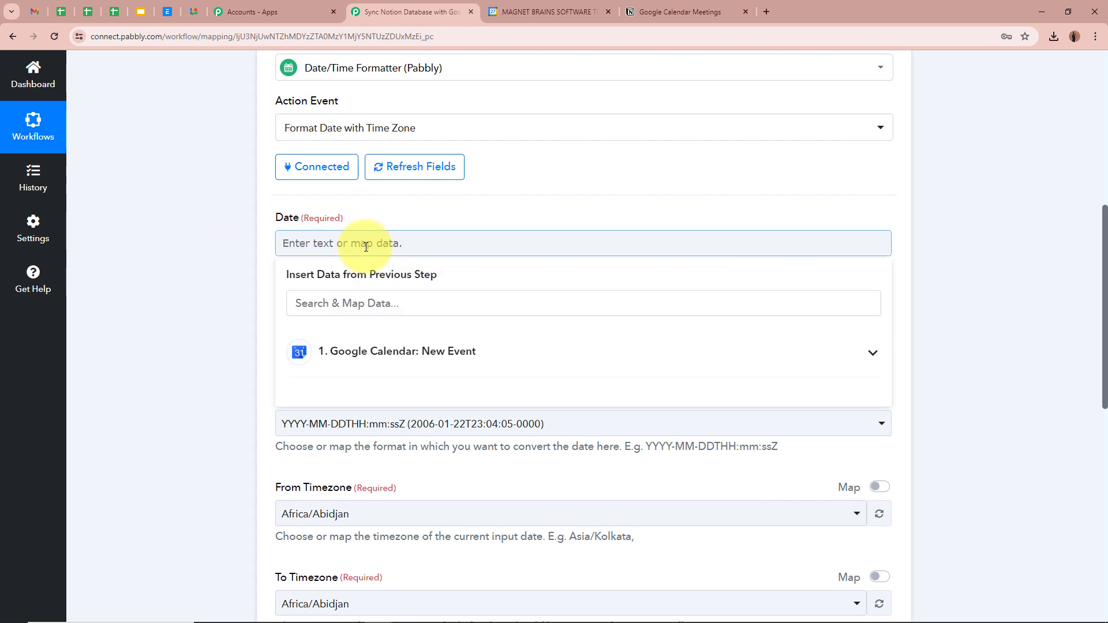
click(430, 353)
scroll(404, 444, down, 2)
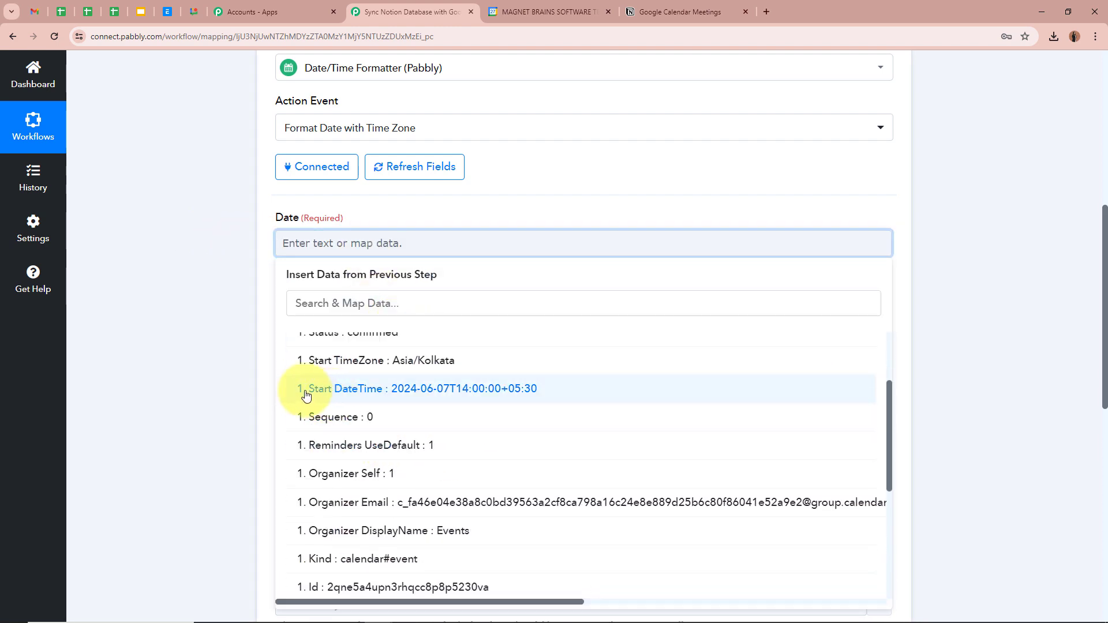
click(545, 387)
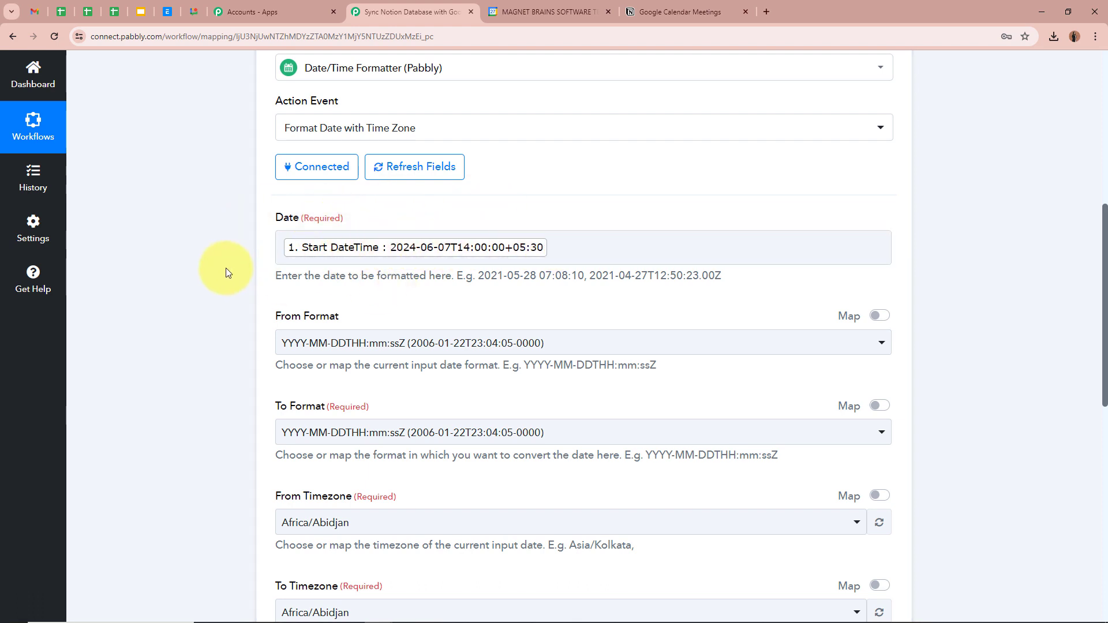
Step: Keep YYYY-MM-DDTHH:mm:ssZ as the formatter's From Format and set its To Format to YYYY-MM-DD
scroll(227, 272, down, 2)
click(384, 226)
click(393, 294)
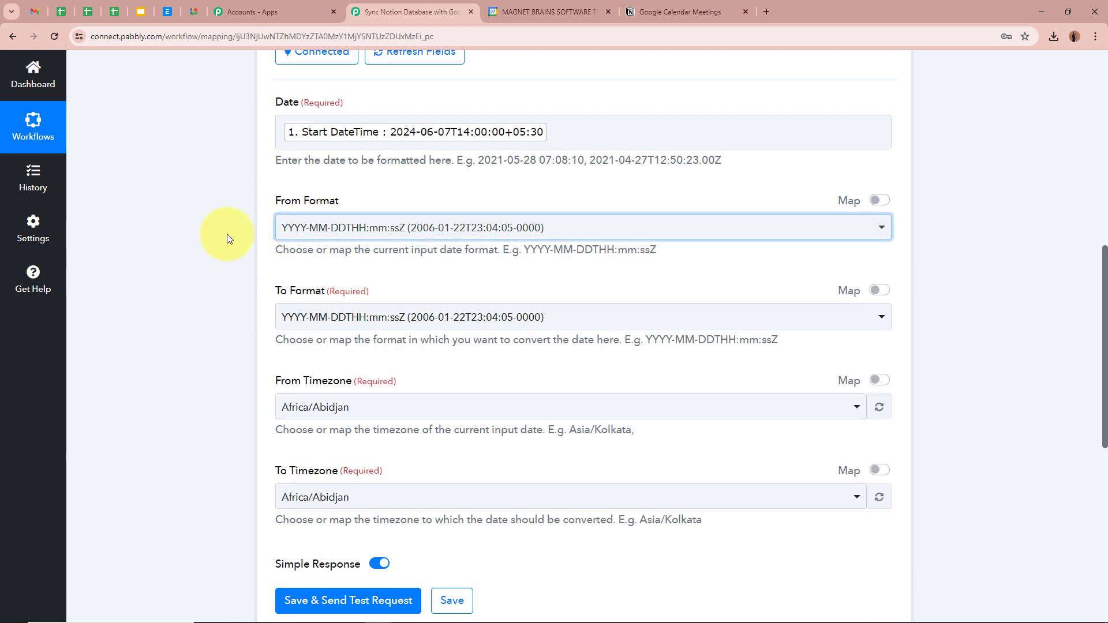
click(217, 169)
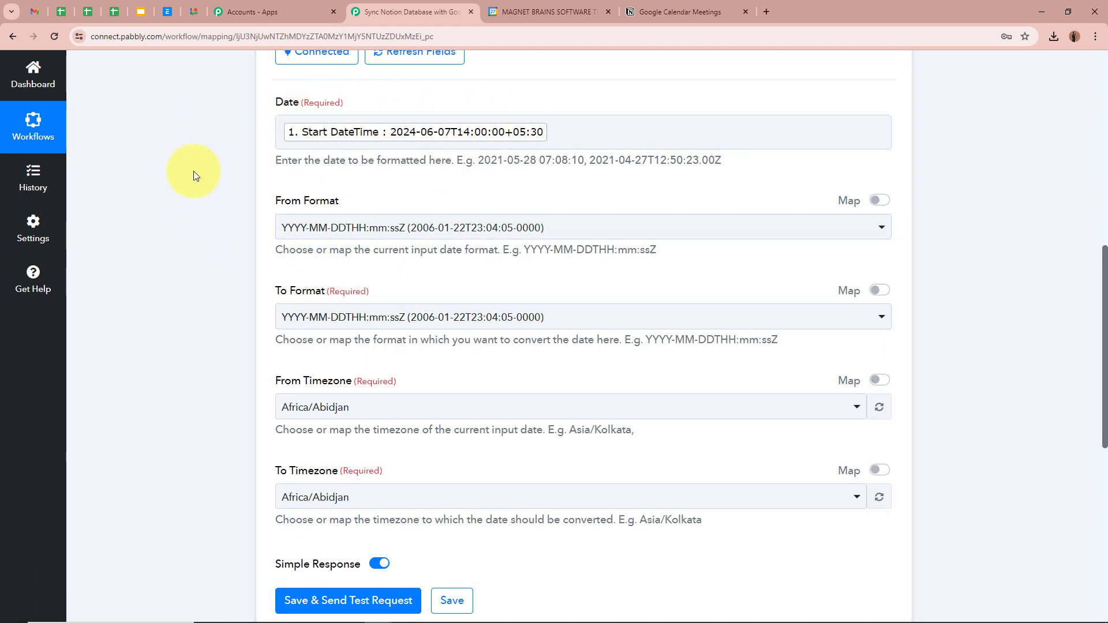
scroll(193, 171, down, 1)
click(473, 172)
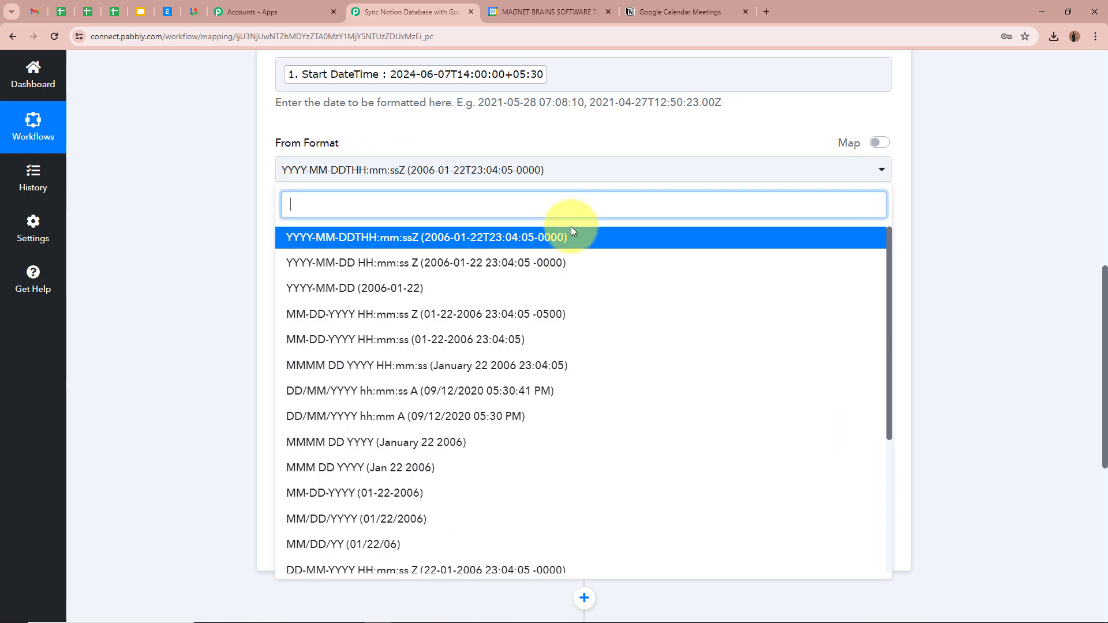
click(570, 231)
scroll(175, 307, up, 1)
scroll(263, 295, down, 1)
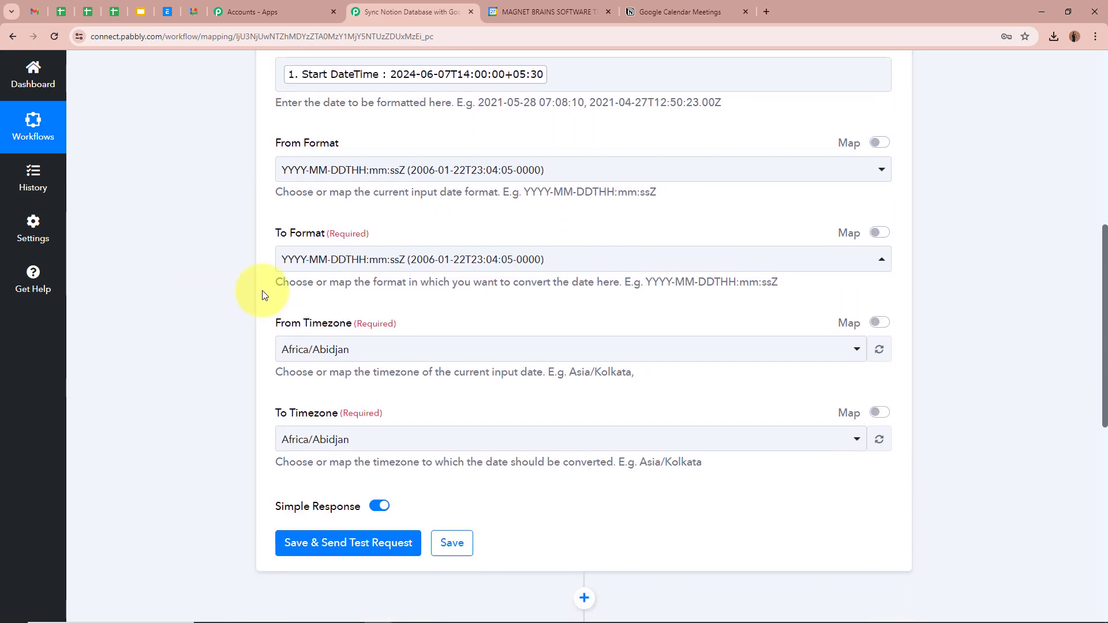
click(366, 261)
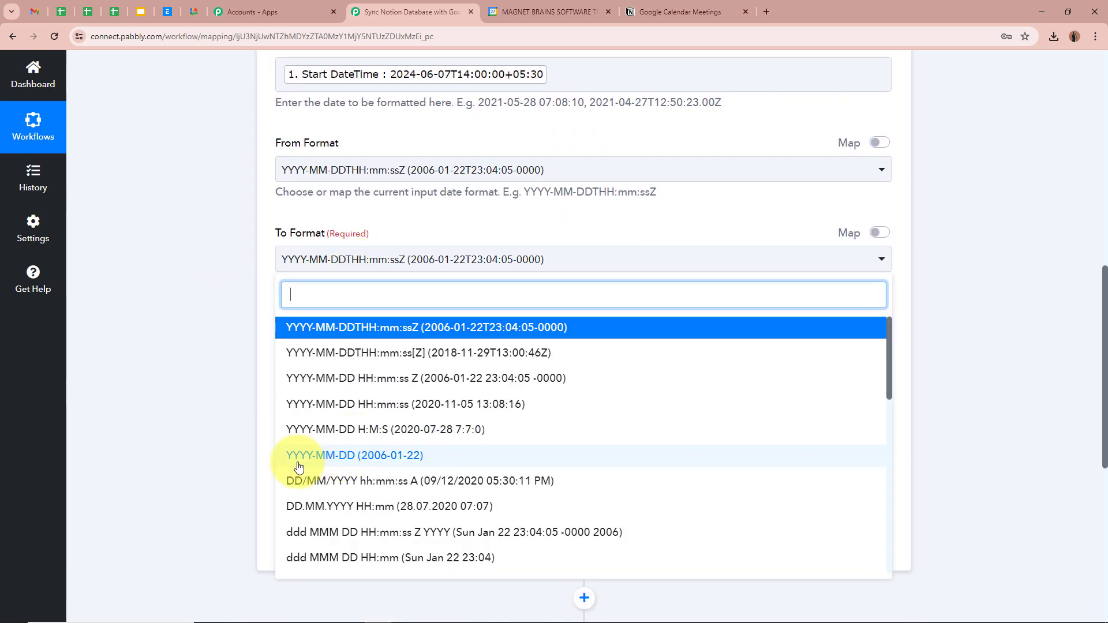
click(436, 460)
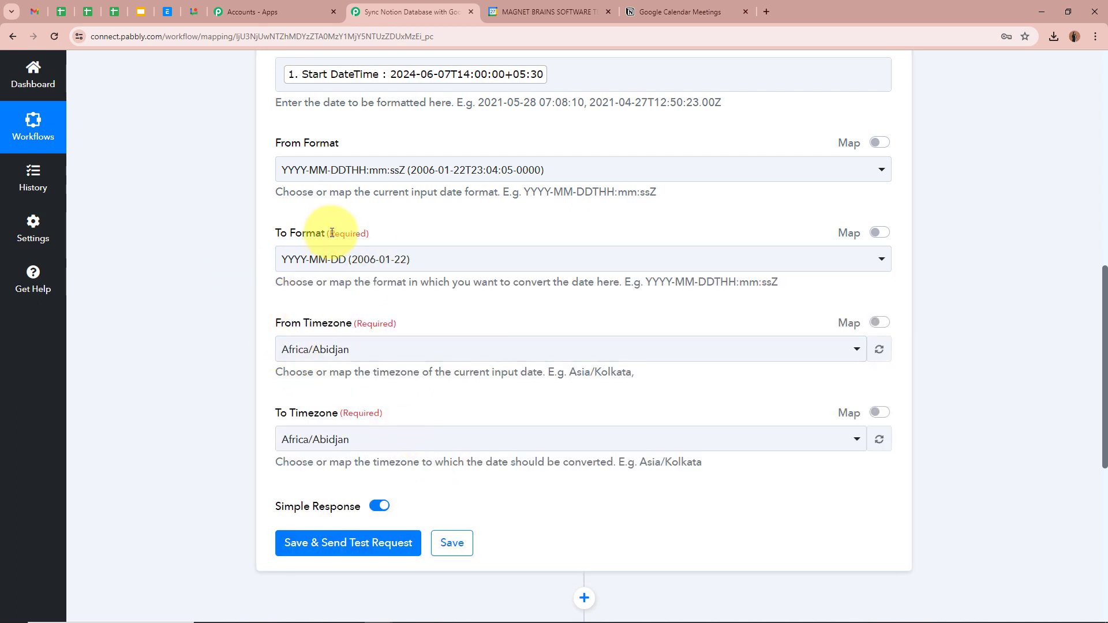
Step: Search the time zones for "utc" and set the formatter's From Timezone to Etc/UTC
scroll(375, 237, down, 2)
click(363, 240)
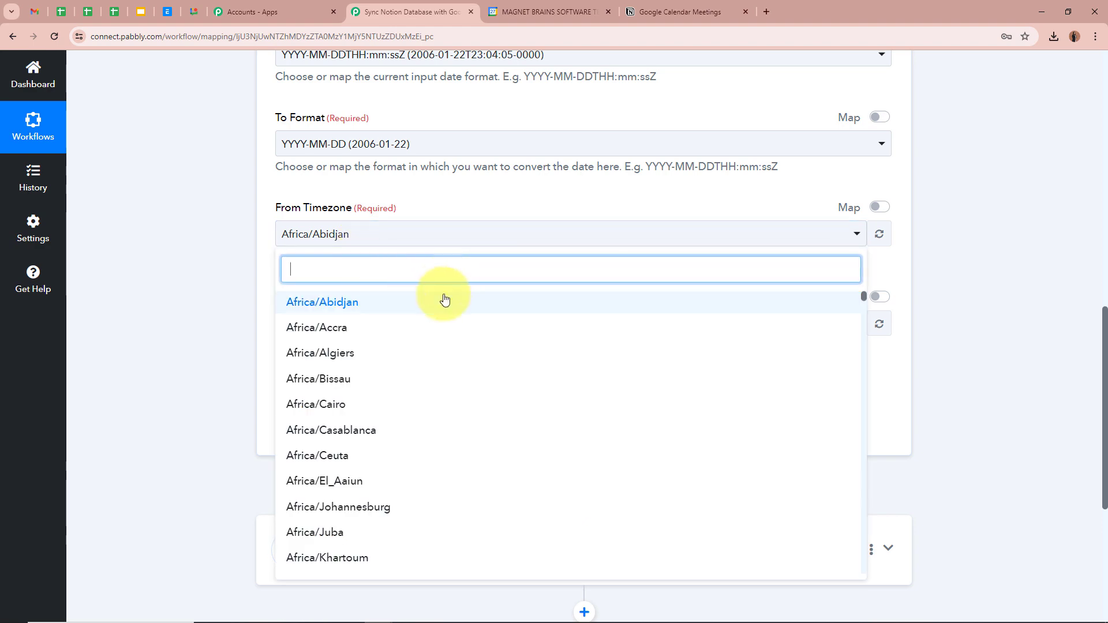
text(utc)
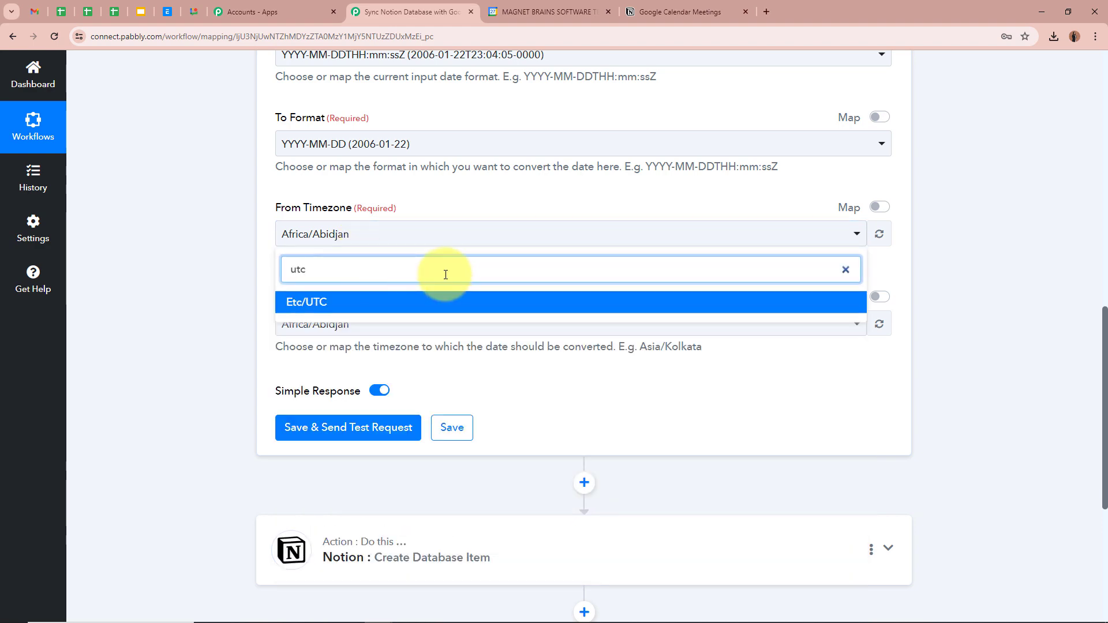
scroll(421, 261, up, 4)
scroll(403, 259, down, 3)
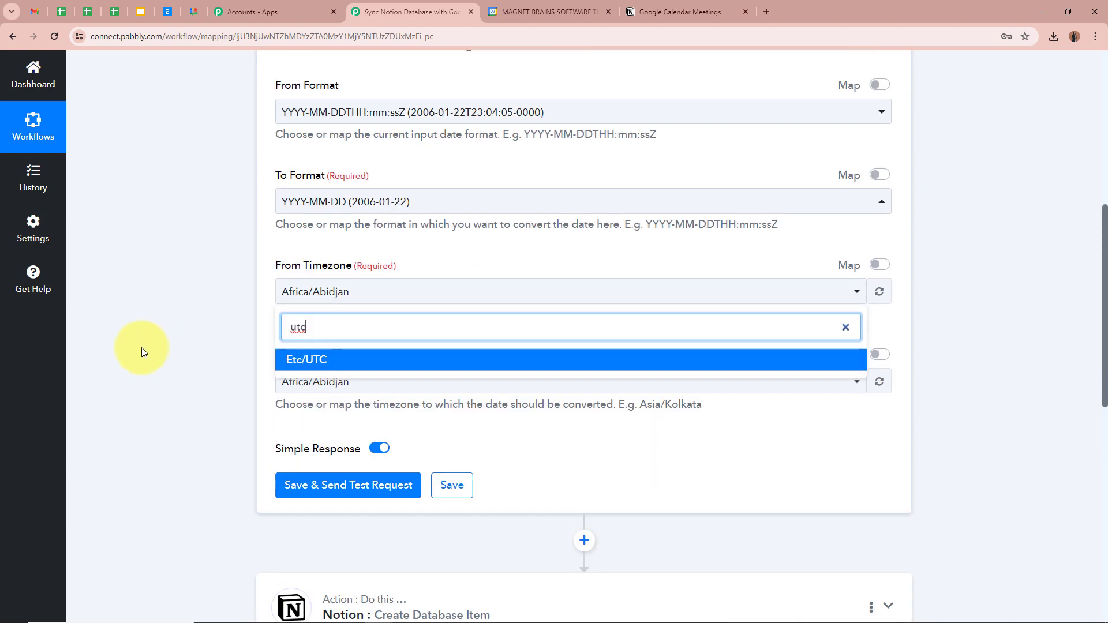
click(334, 358)
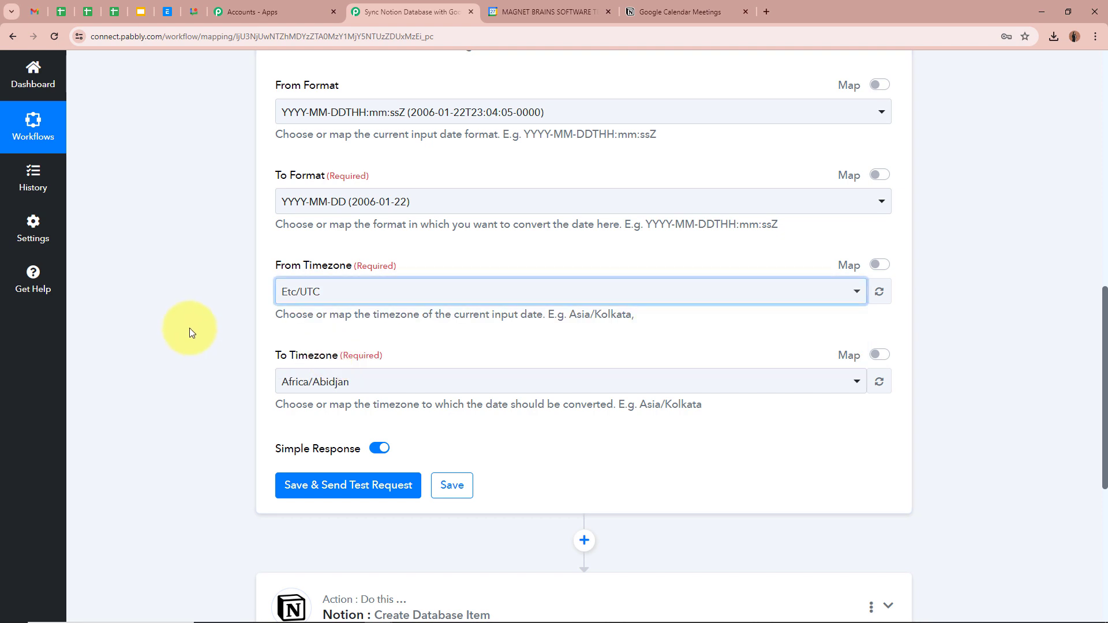
Step: Set the formatter's To Timezone to Etc/UTC, searching the time zones for "utc"
scroll(190, 328, down, 1)
click(408, 323)
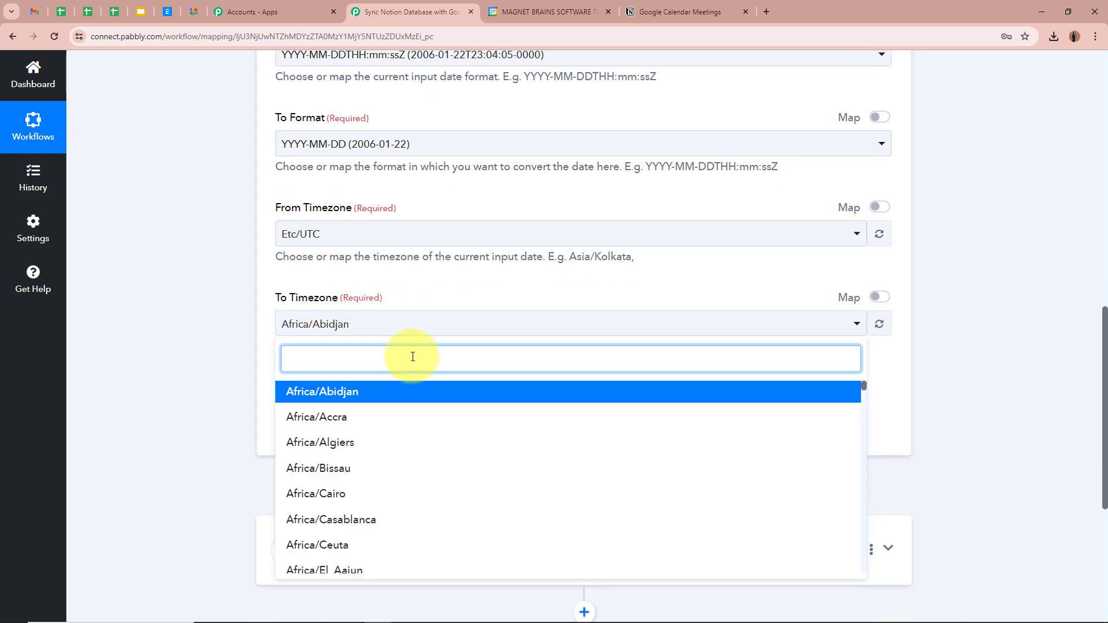
text(utc)
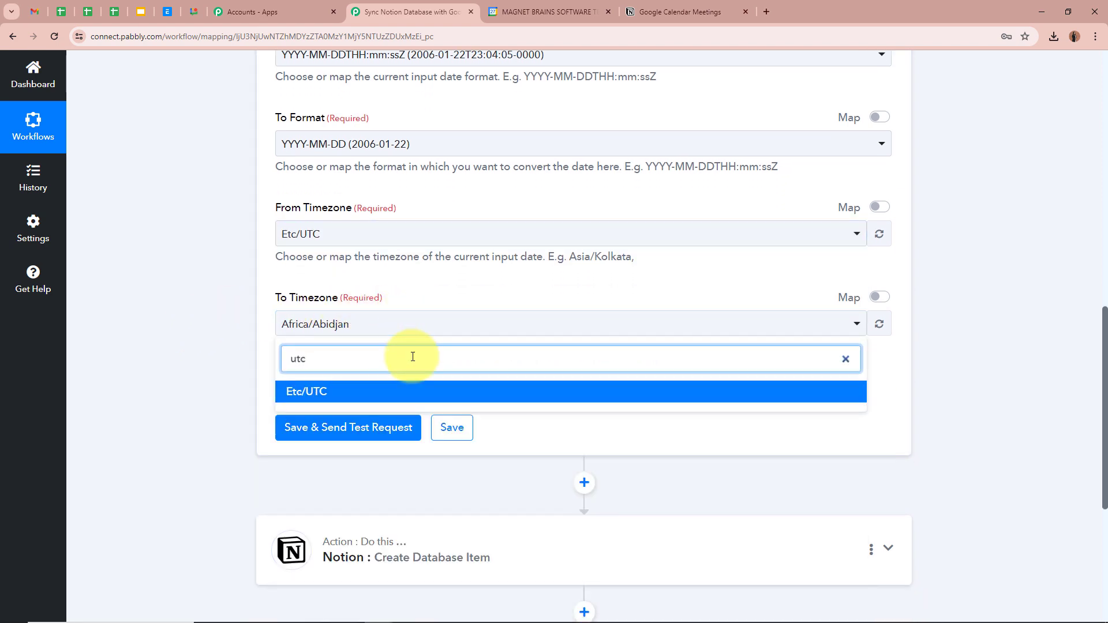
click(408, 388)
Step: Save the Date/Time Formatter action, send a test request, and check the formatted date in the response
scroll(201, 282, down, 2)
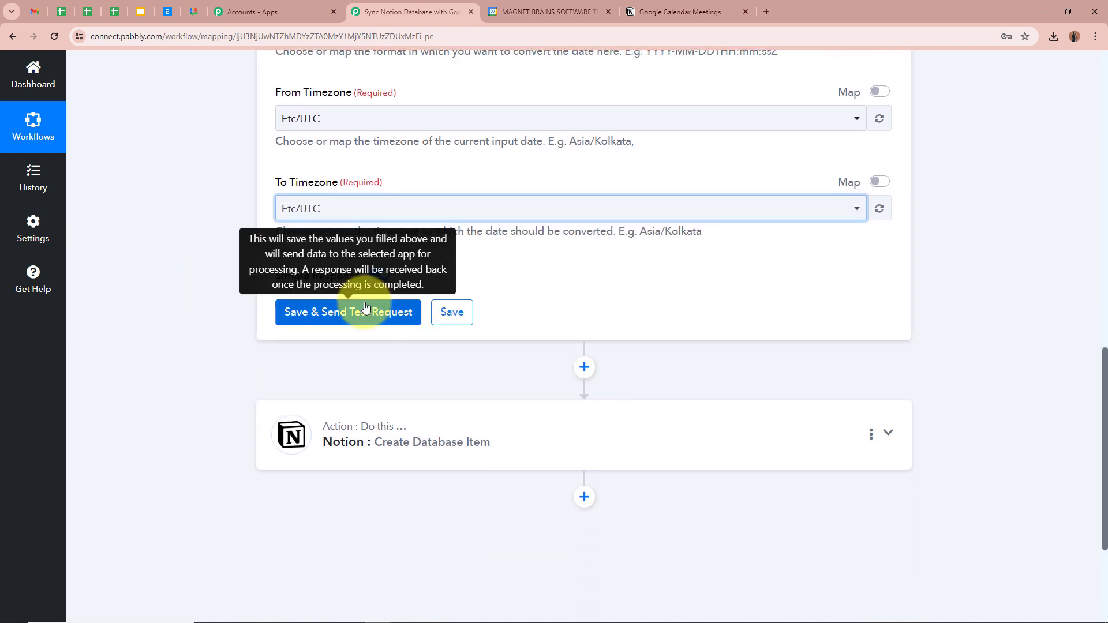
click(365, 309)
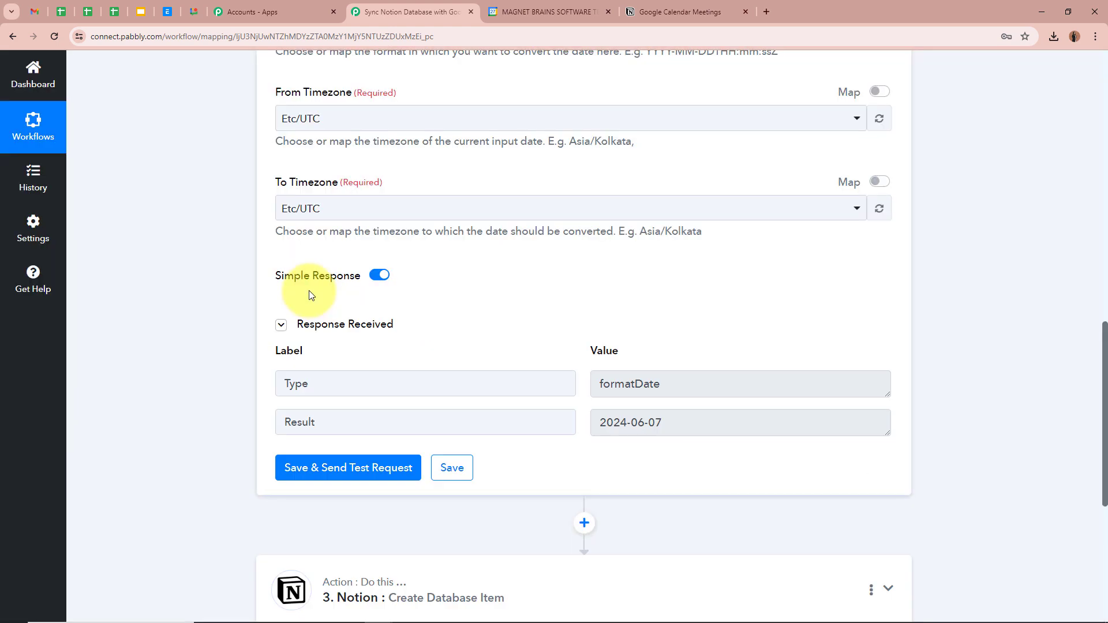
scroll(323, 311, down, 1)
drag(806, 364, 502, 363)
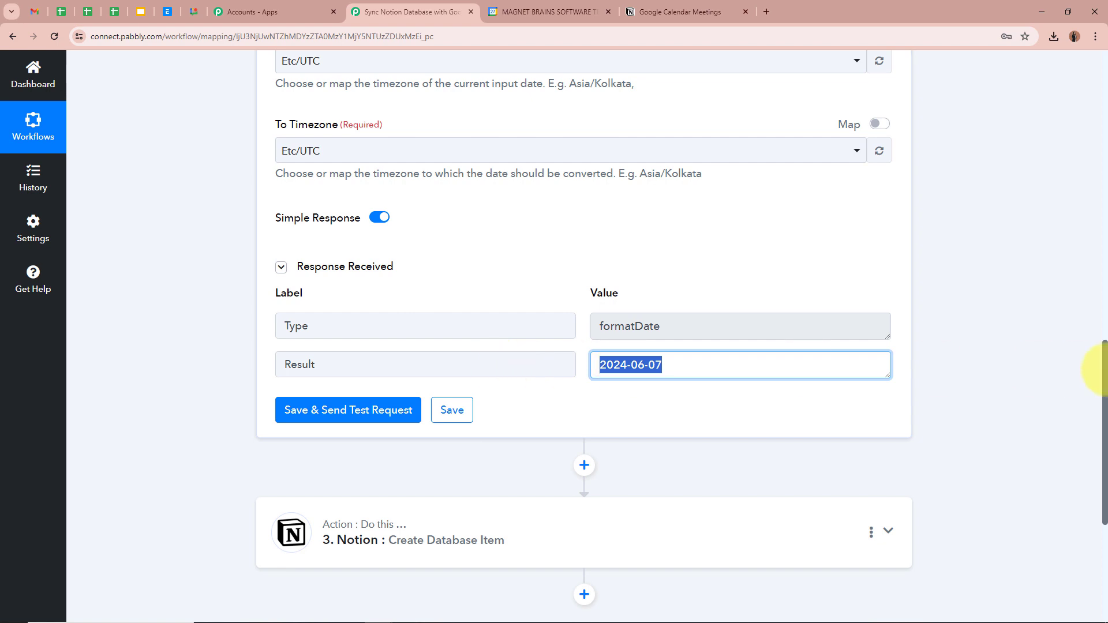
click(1048, 365)
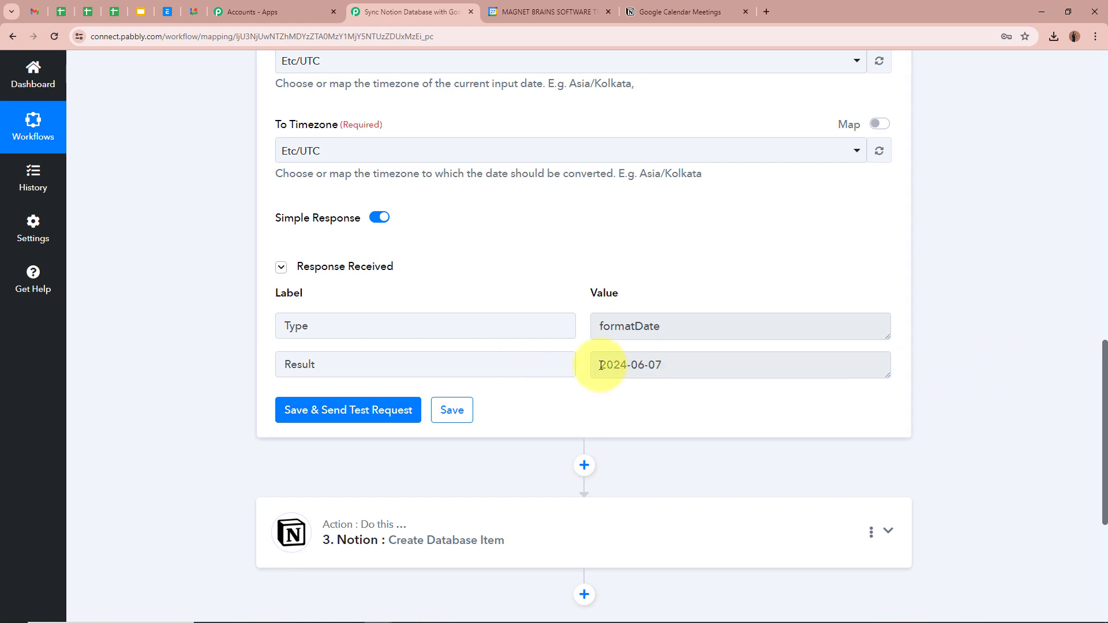
drag(593, 366, 715, 361)
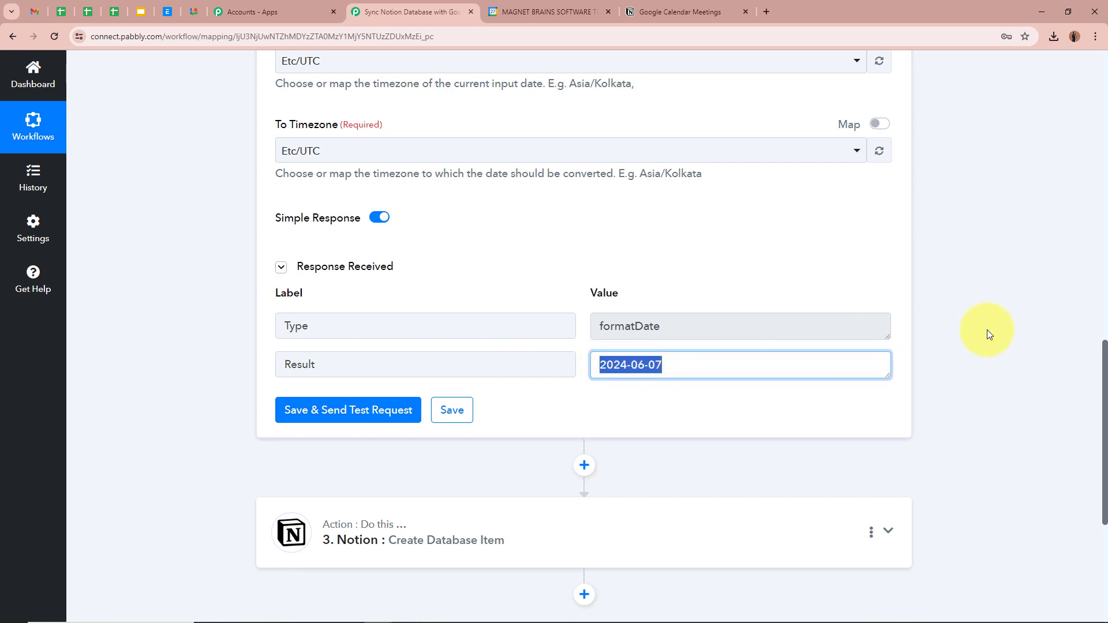
click(988, 332)
Step: Expand the Notion action and map its Date field to the Result value from the Date/Time Formatter step
scroll(987, 331, down, 3)
click(871, 363)
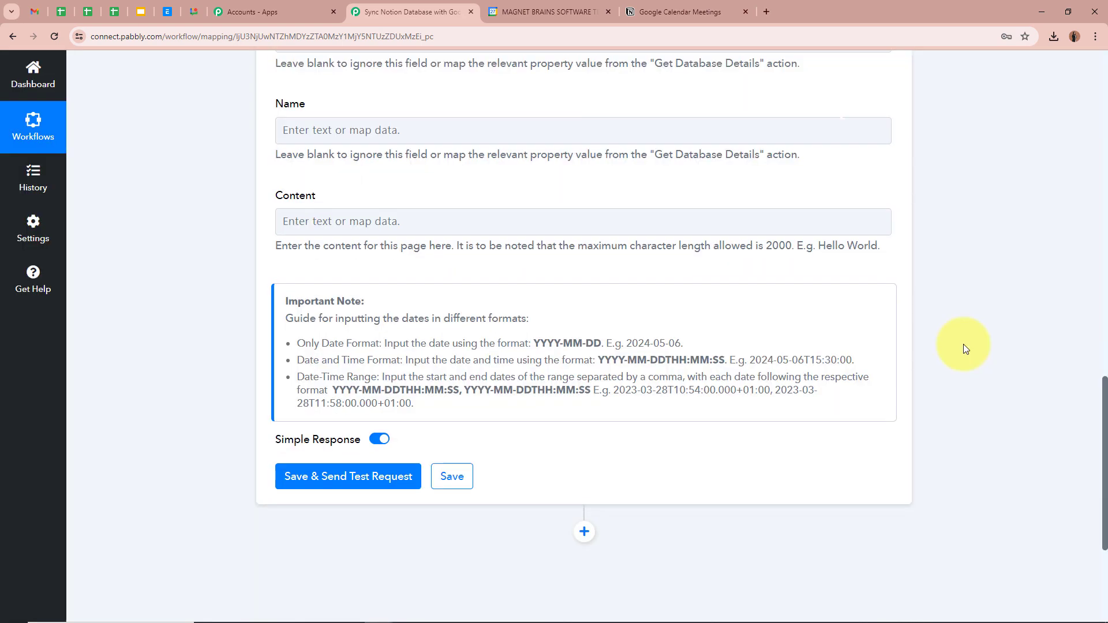
scroll(963, 344, up, 3)
scroll(964, 344, down, 8)
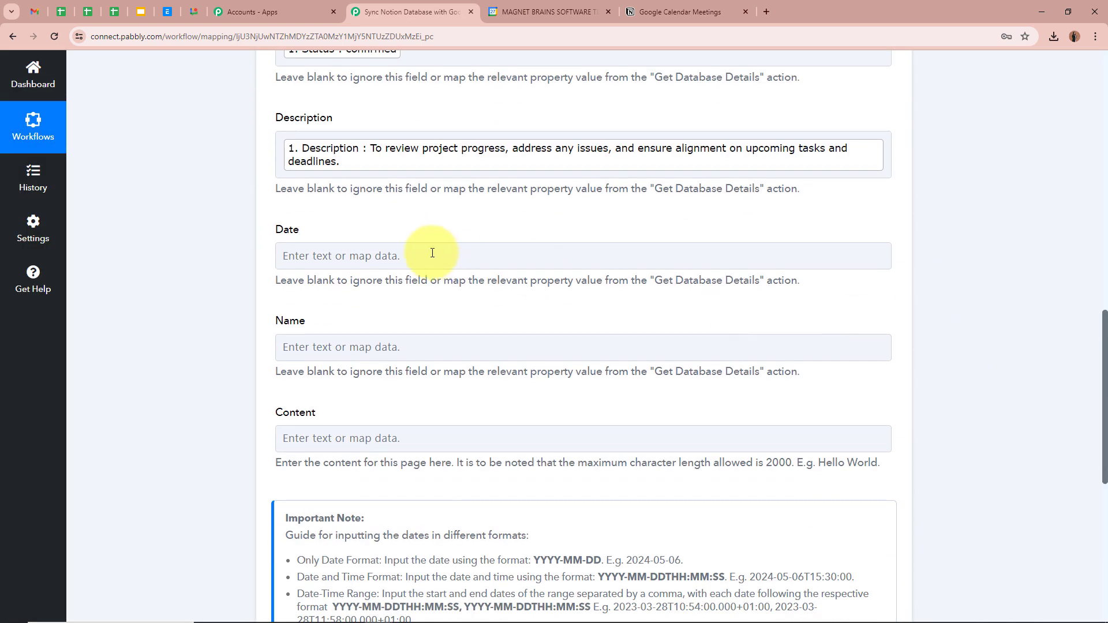
click(432, 254)
click(366, 411)
click(452, 480)
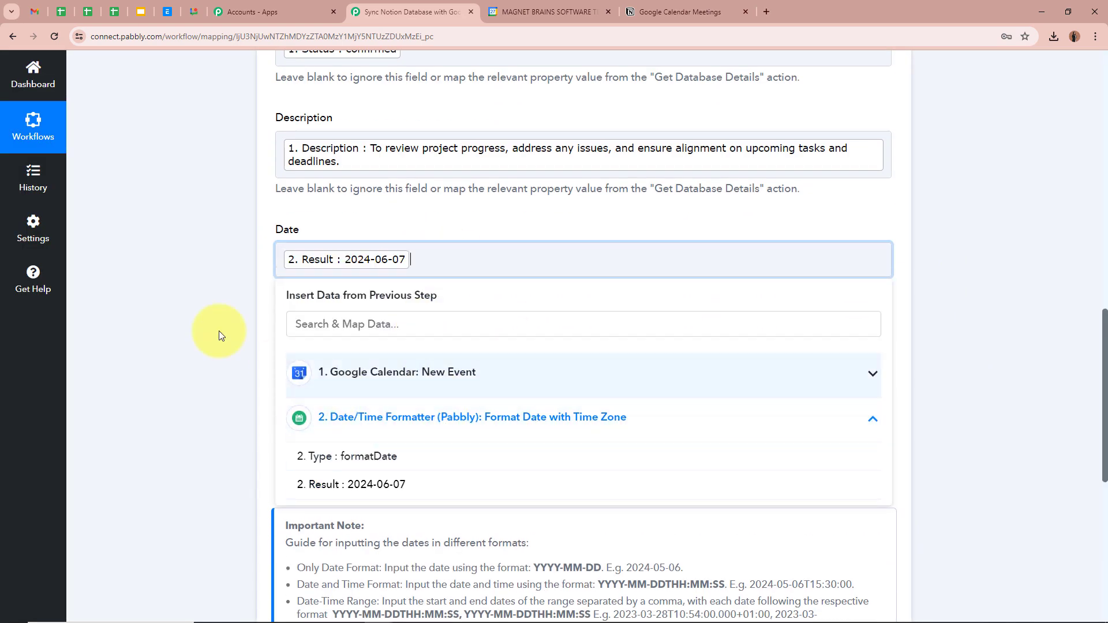
click(178, 281)
scroll(178, 252, down, 2)
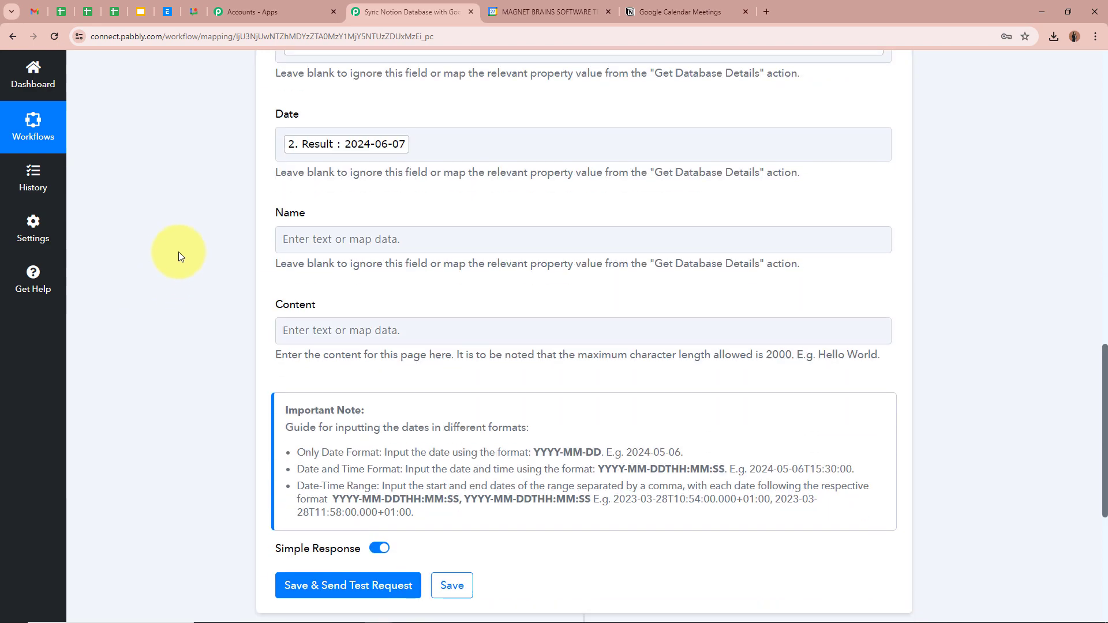
Step: Map the Notion action's Name field to the Summary value from the Google Calendar New Event step
scroll(178, 252, down, 1)
click(337, 175)
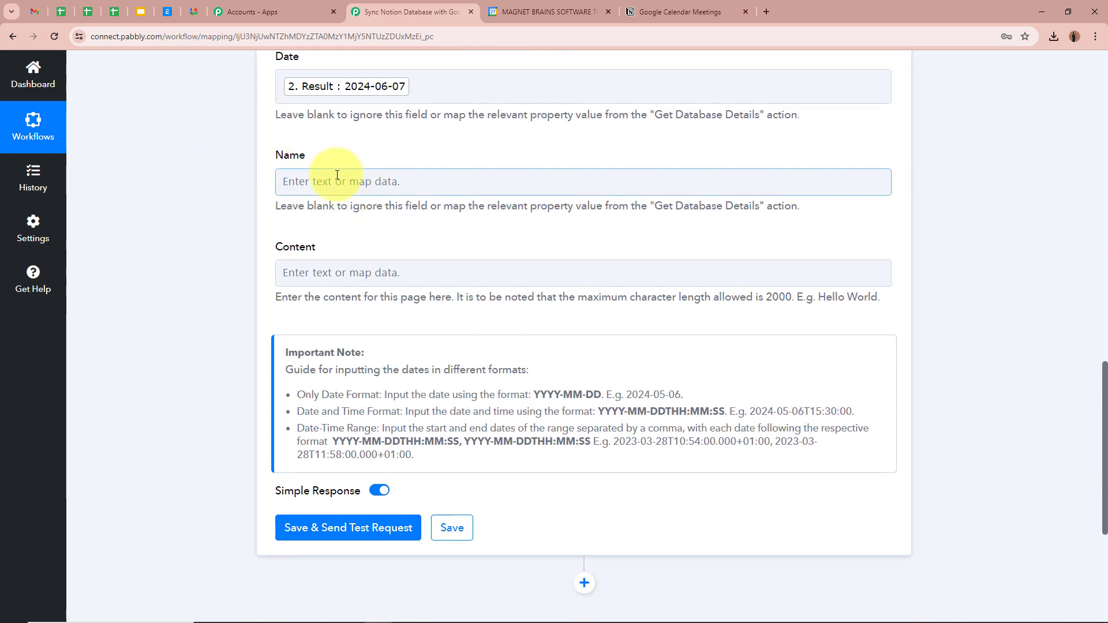
click(461, 298)
click(416, 357)
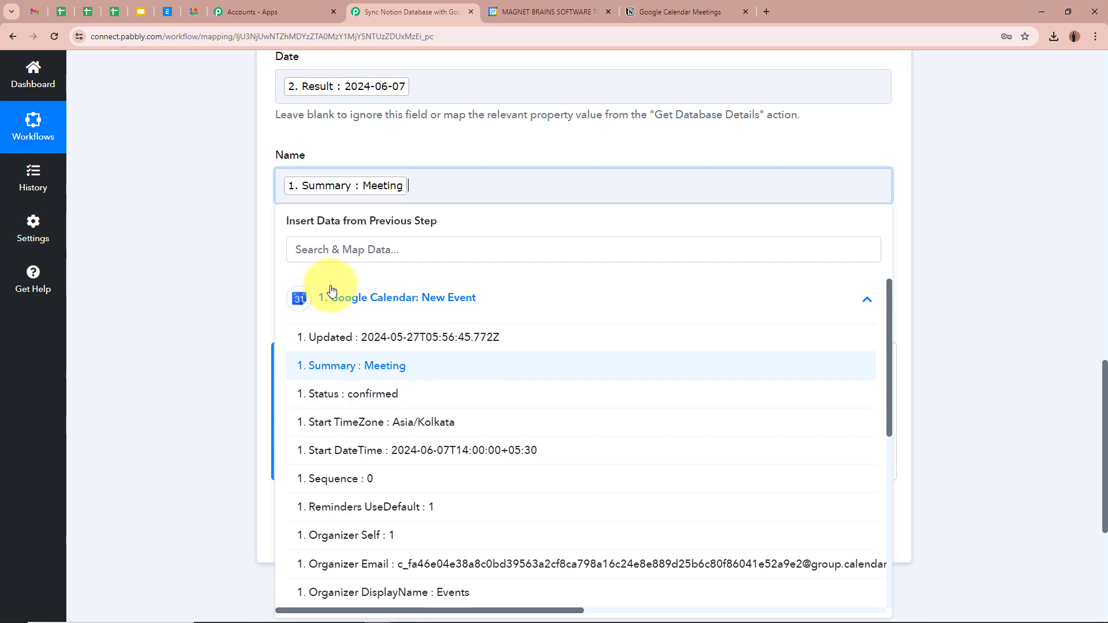
click(231, 235)
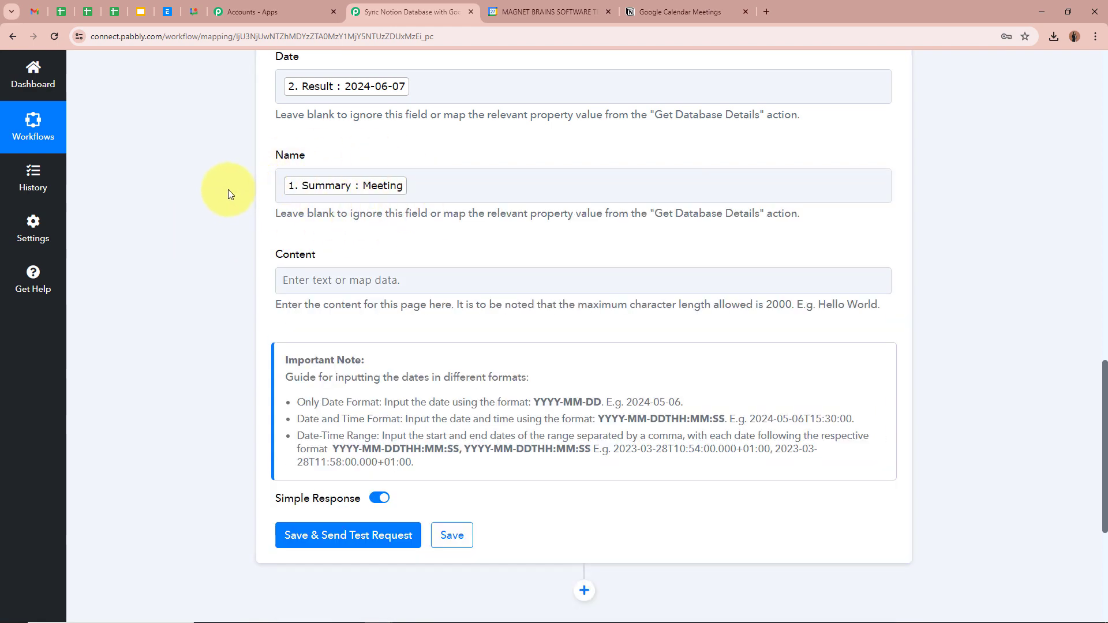
Step: Review the Notion action's mapped fields, leave Content blank, and save the action with a test request
scroll(230, 199, down, 1)
scroll(227, 202, up, 6)
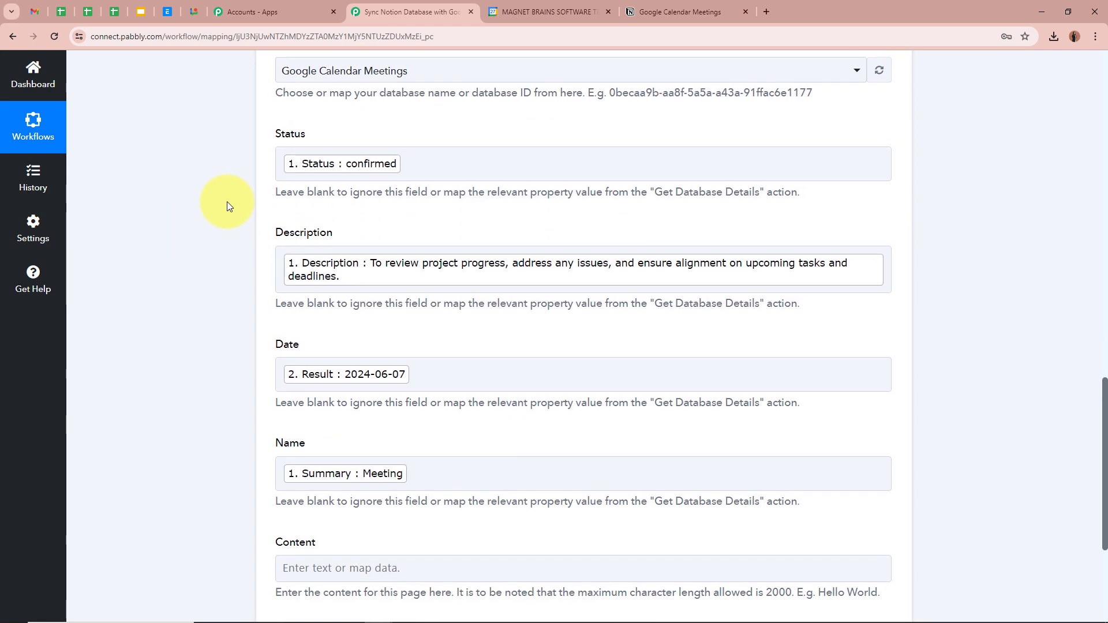
scroll(228, 192, down, 6)
scroll(228, 192, down, 3)
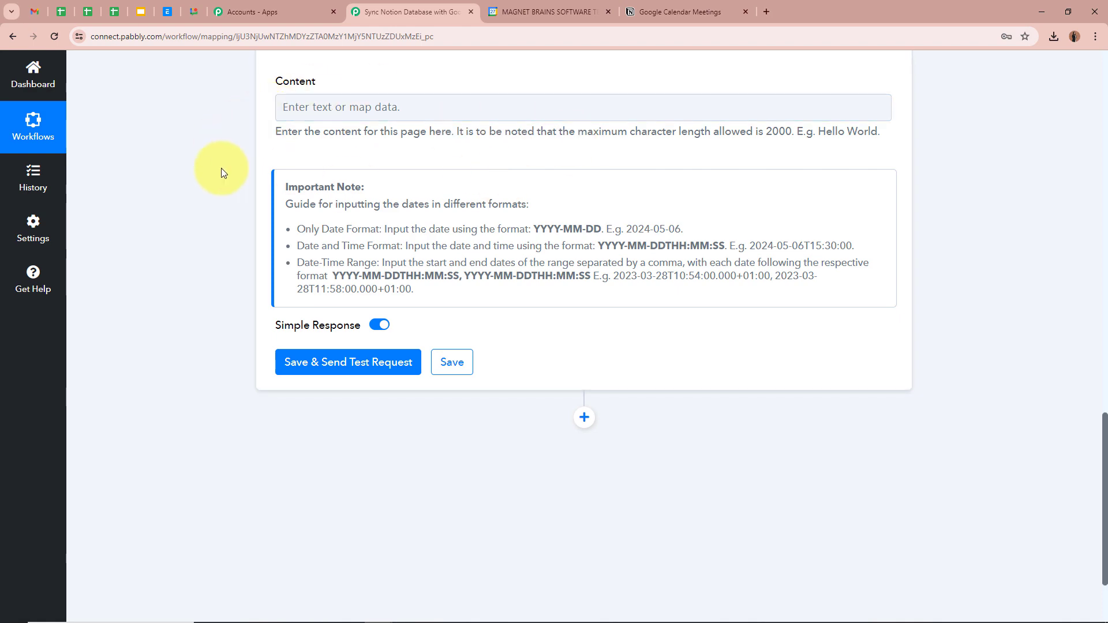
scroll(192, 202, up, 3)
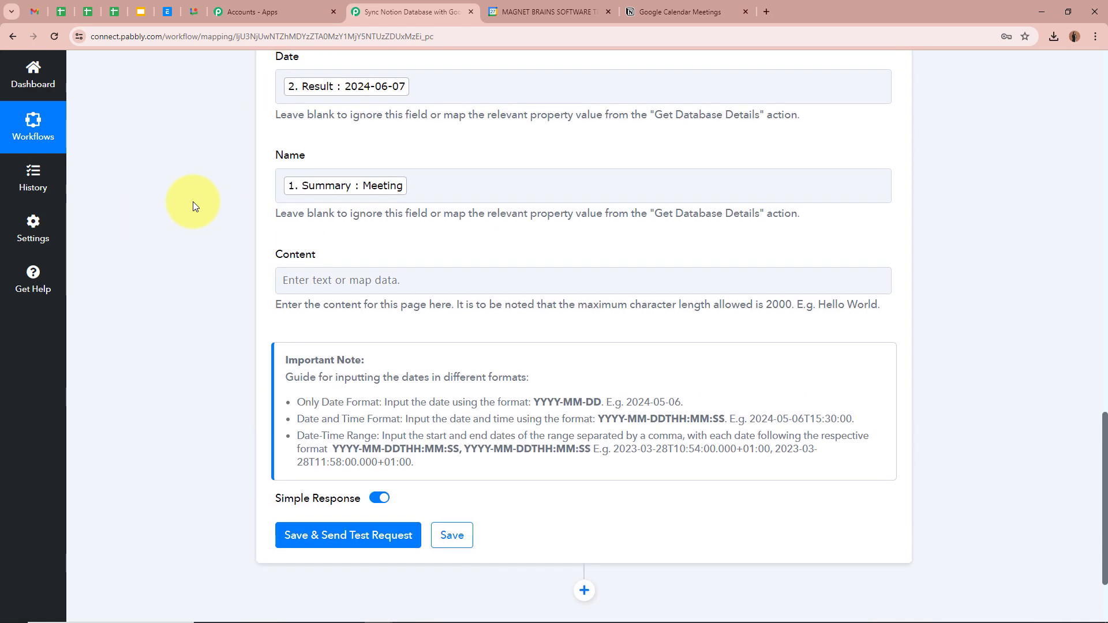
scroll(233, 293, up, 3)
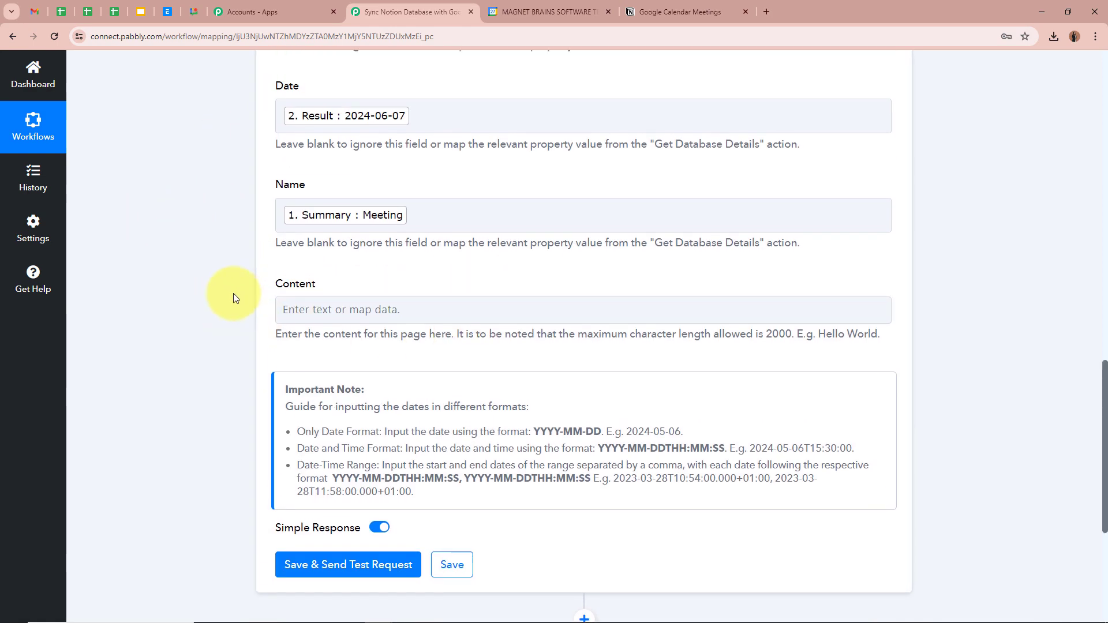
scroll(233, 294, down, 7)
click(347, 303)
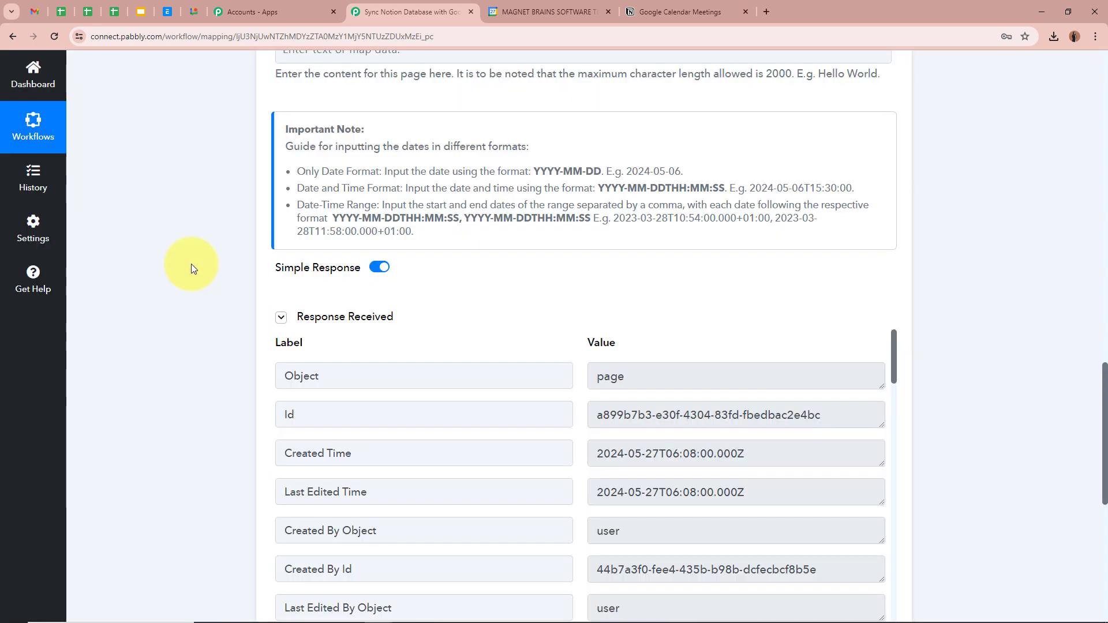
Step: Examine the Notion action's test response, check the Google Calendar Meetings database in Notion for the new item, and return to the Pabbly Connect workflow
scroll(199, 271, down, 2)
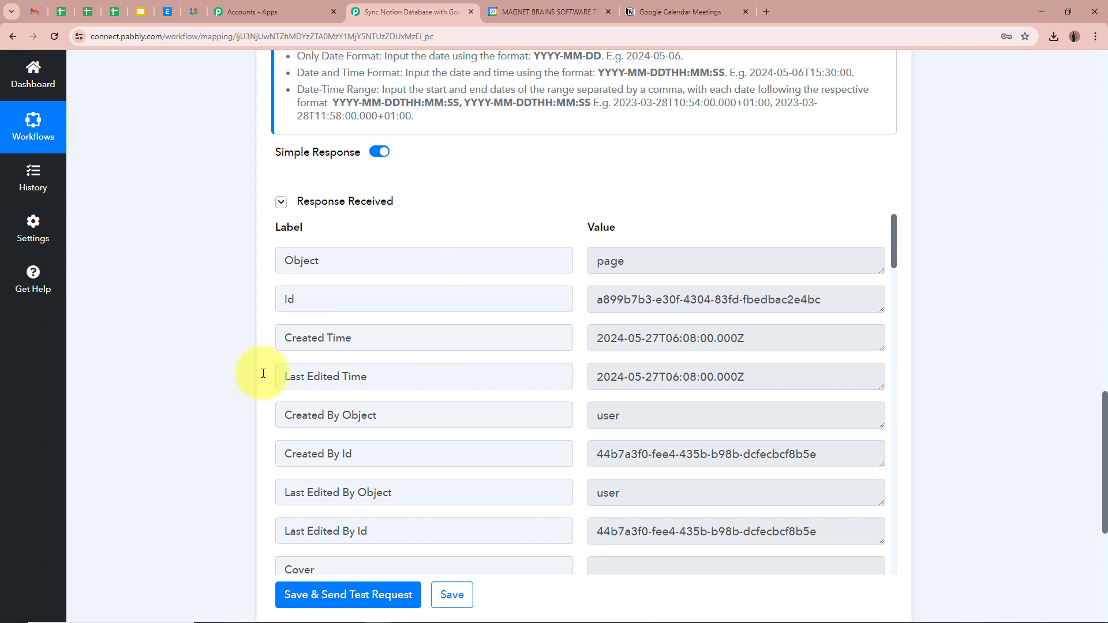
scroll(709, 403, down, 5)
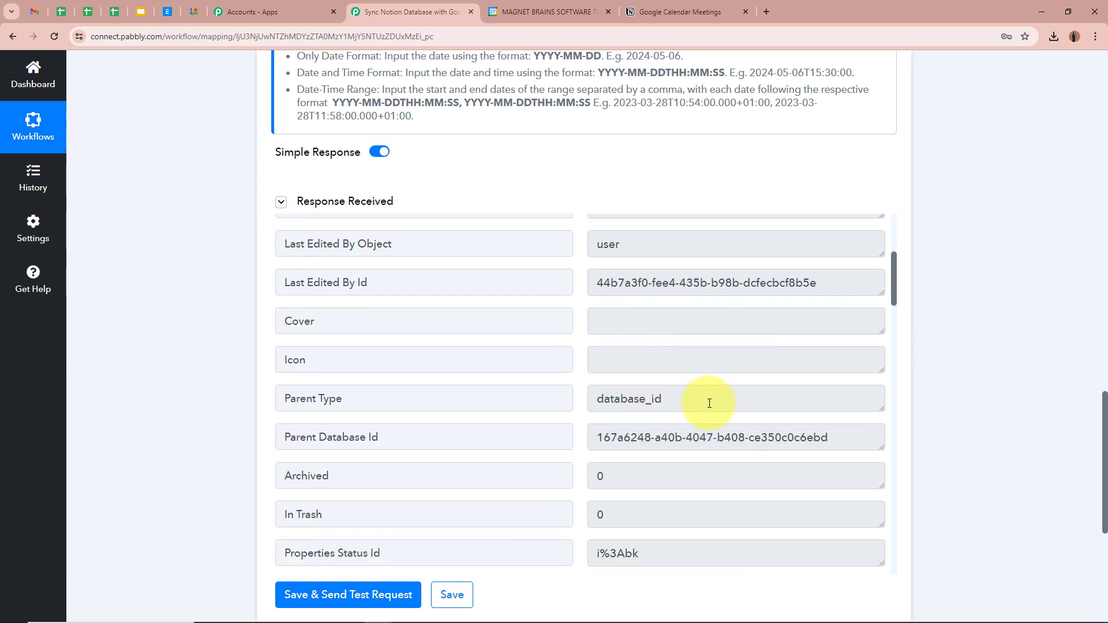
scroll(709, 403, up, 5)
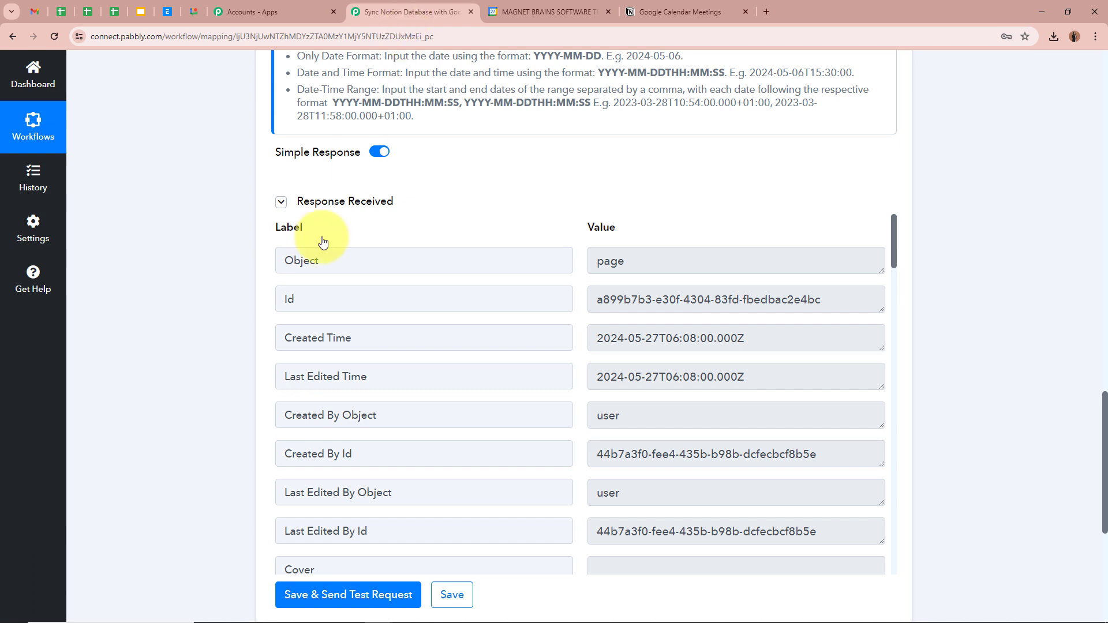
click(695, 6)
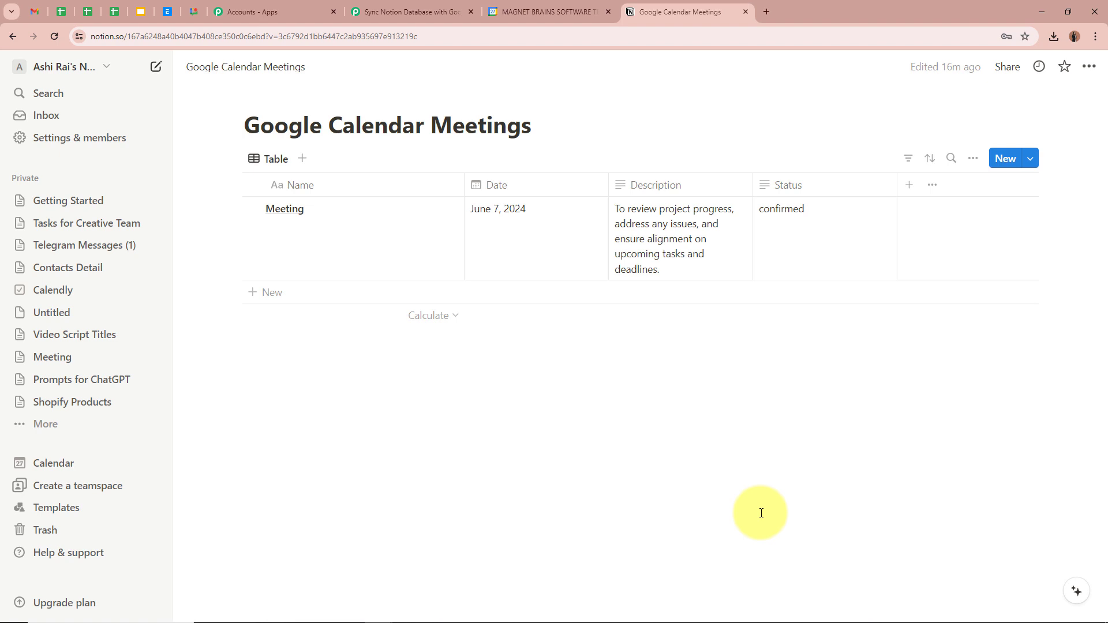
click(439, 10)
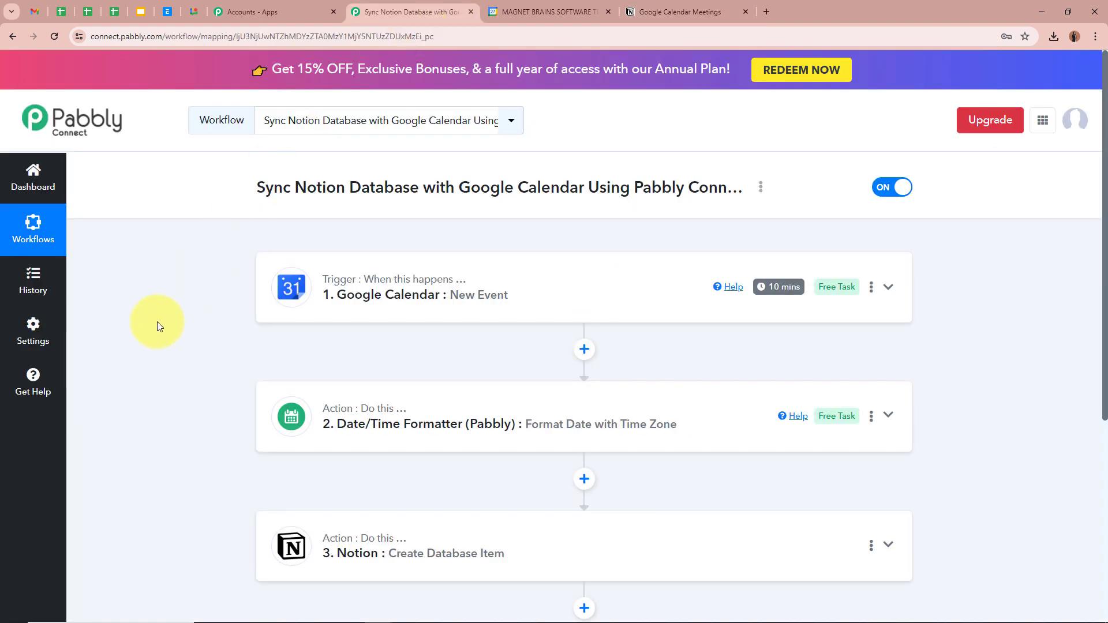